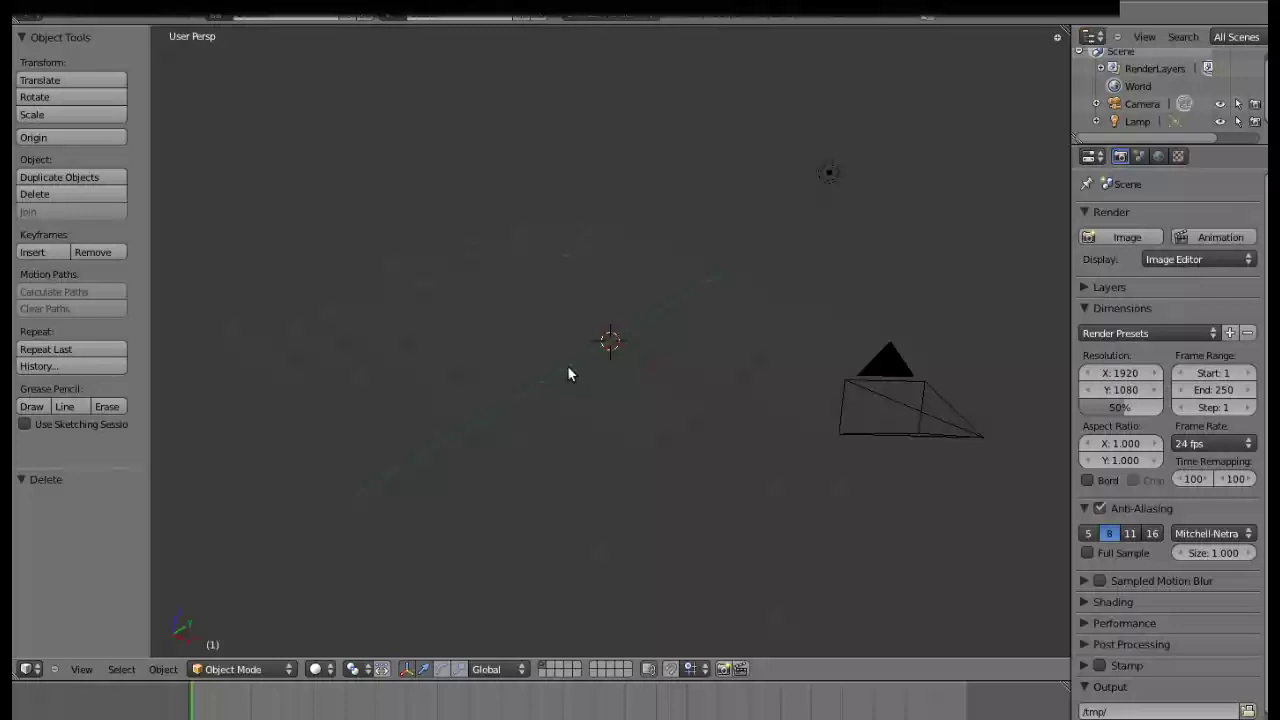
Add a plane at the scene centre and give it a new material
{"action": "key", "text": "shift+a"}
{"action": "left_click", "coordinate": [615, 370]}
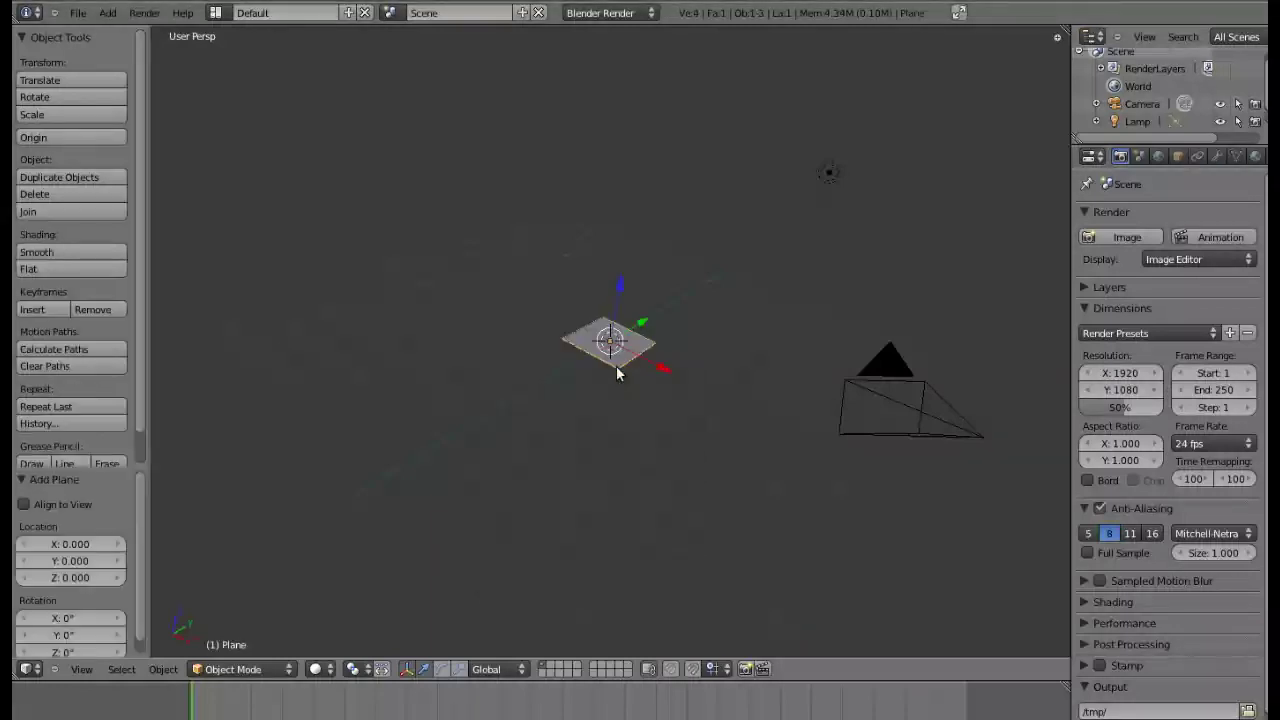
{"action": "scroll", "coordinate": [1181, 157], "scroll_direction": "down", "scroll_amount": 2}
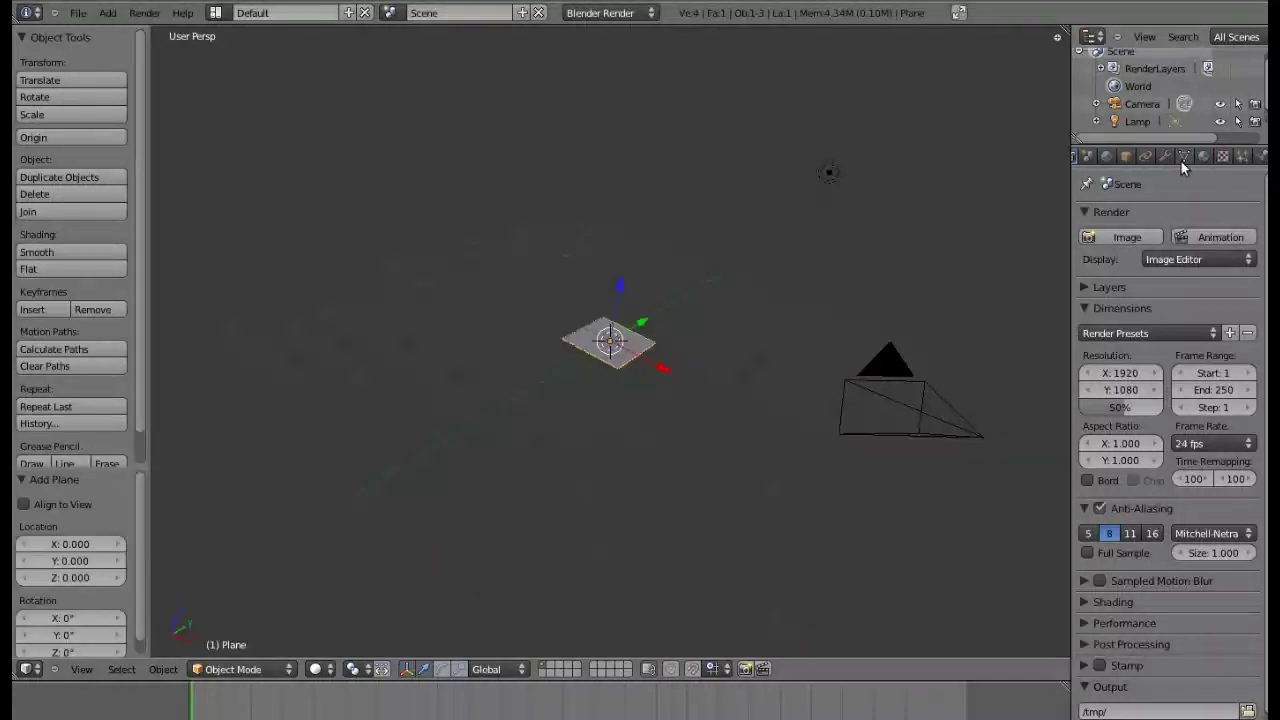
{"action": "left_click", "coordinate": [1203, 157]}
{"action": "left_click", "coordinate": [1154, 273]}
Give the material a new Image or Movie texture, leaving the image browser without loading a file
{"action": "left_click", "coordinate": [1222, 156]}
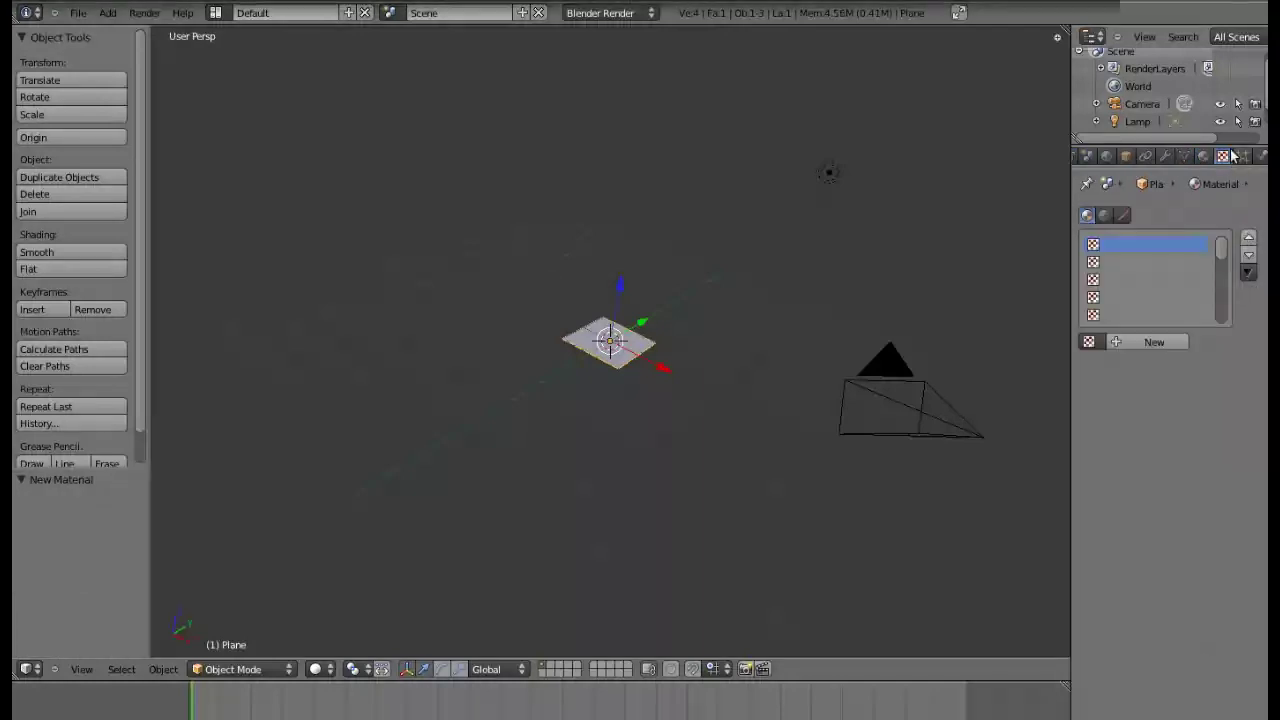
{"action": "left_click", "coordinate": [1154, 345]}
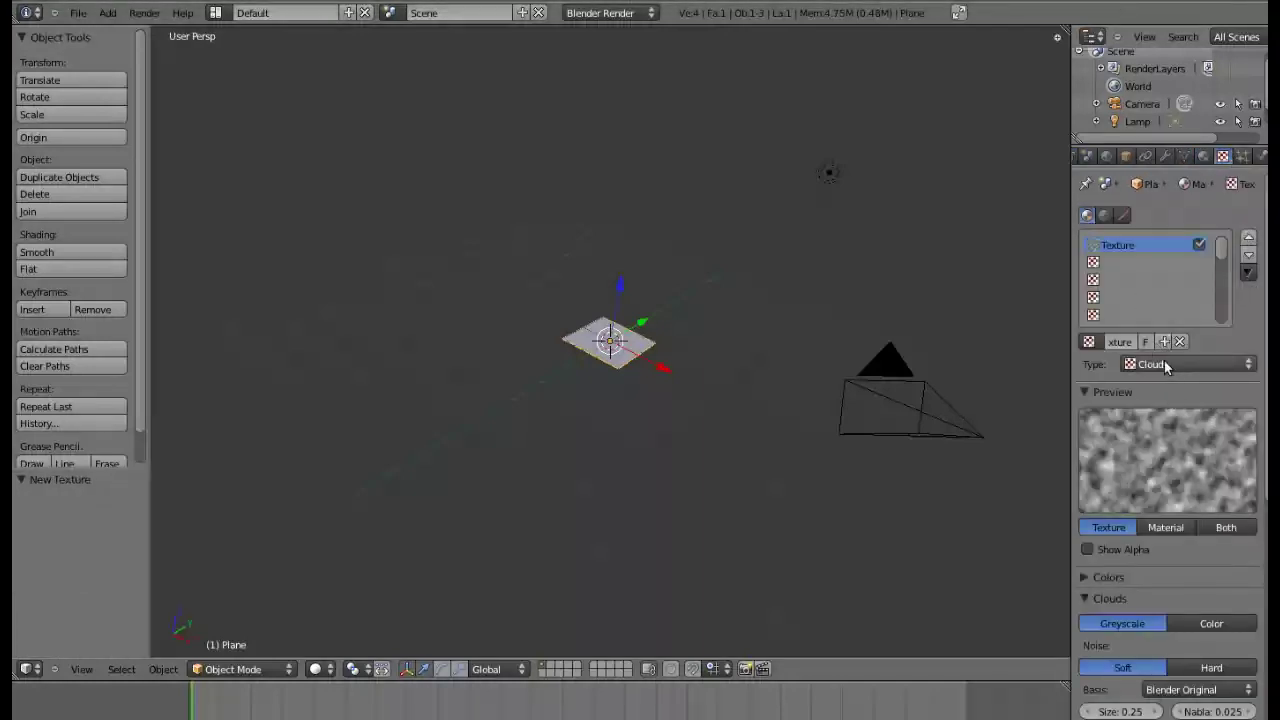
{"action": "left_click", "coordinate": [1164, 364]}
{"action": "left_click", "coordinate": [1175, 249]}
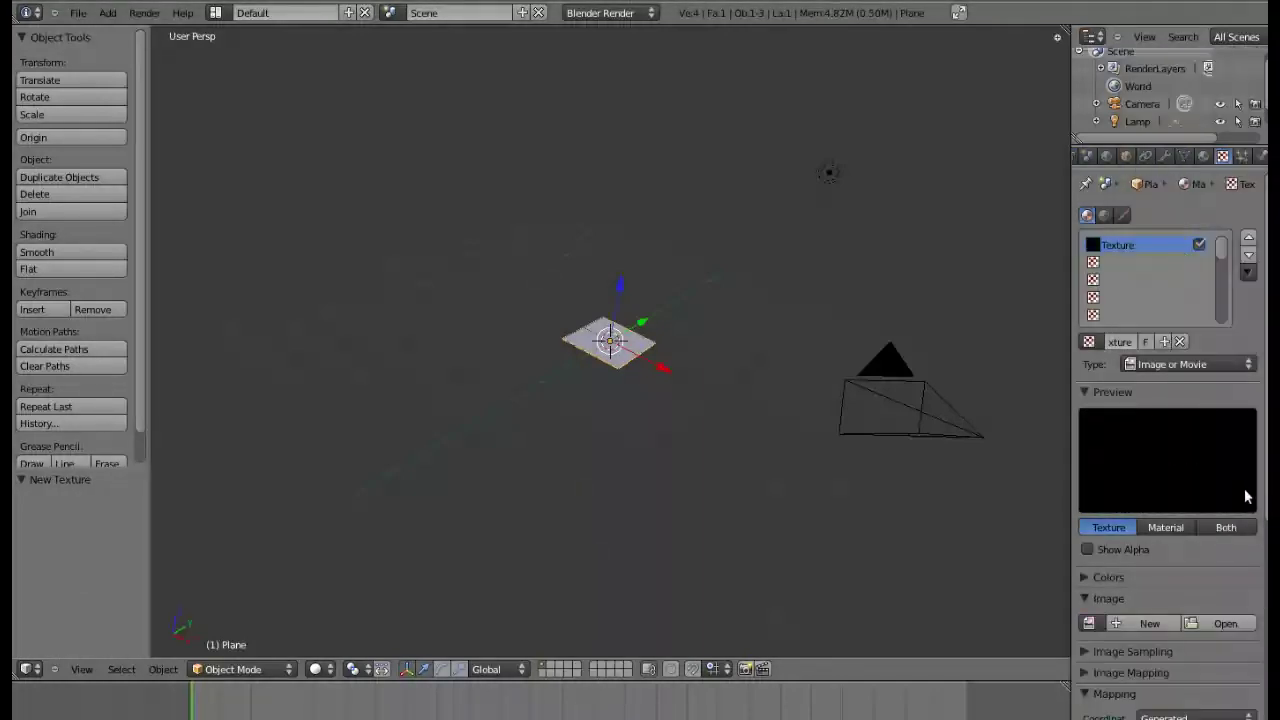
{"action": "left_click", "coordinate": [1226, 623]}
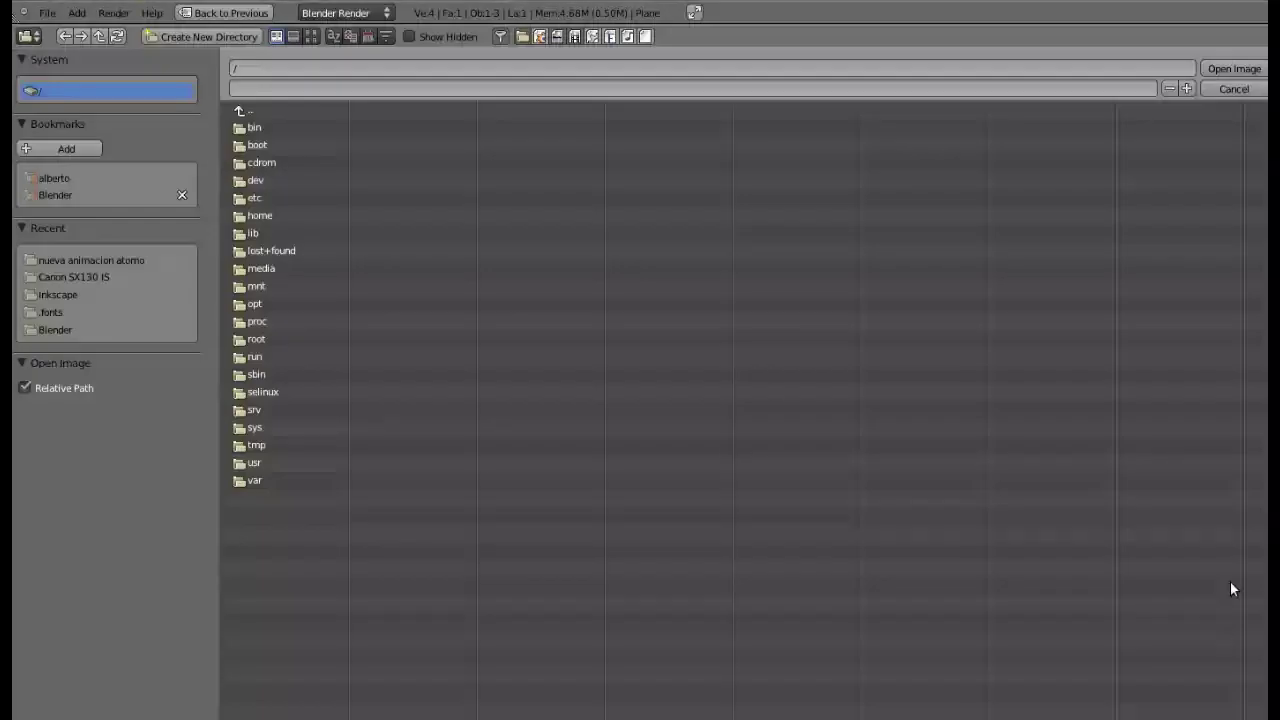
{"action": "key", "text": "Escape"}
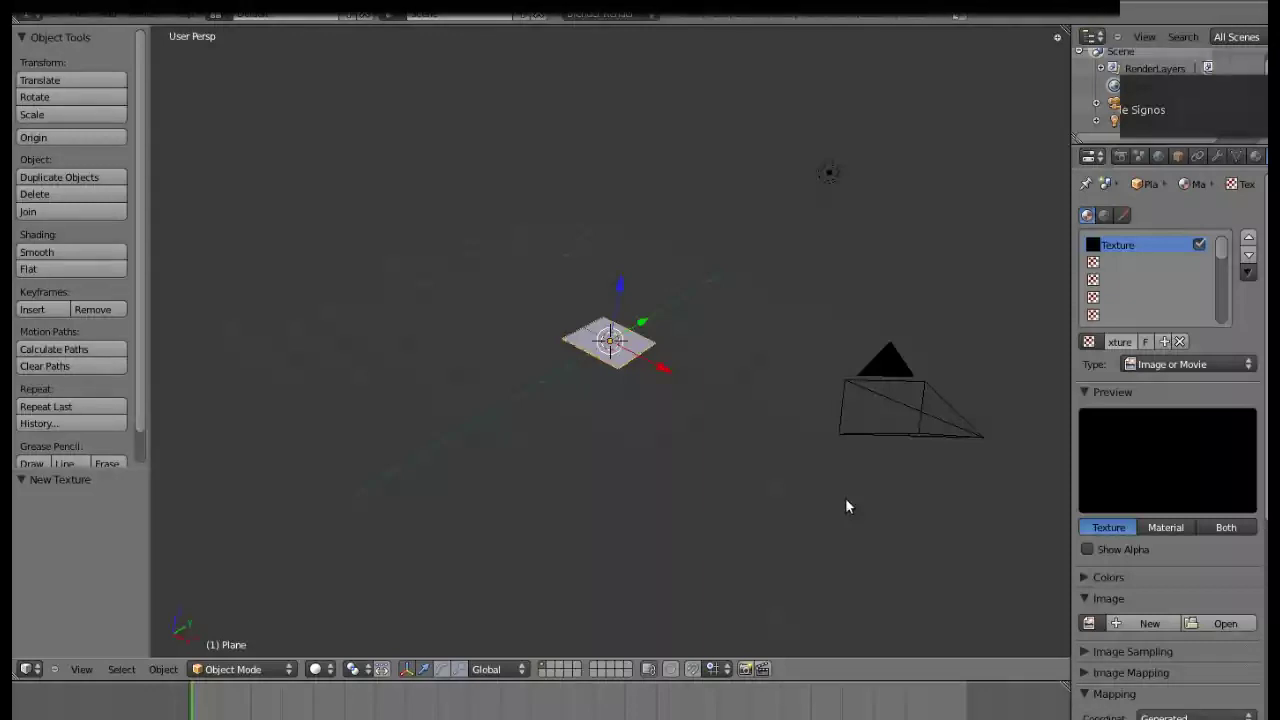
Delete the textured plane so only the camera and lamp remain
{"action": "key", "text": "Delete"}
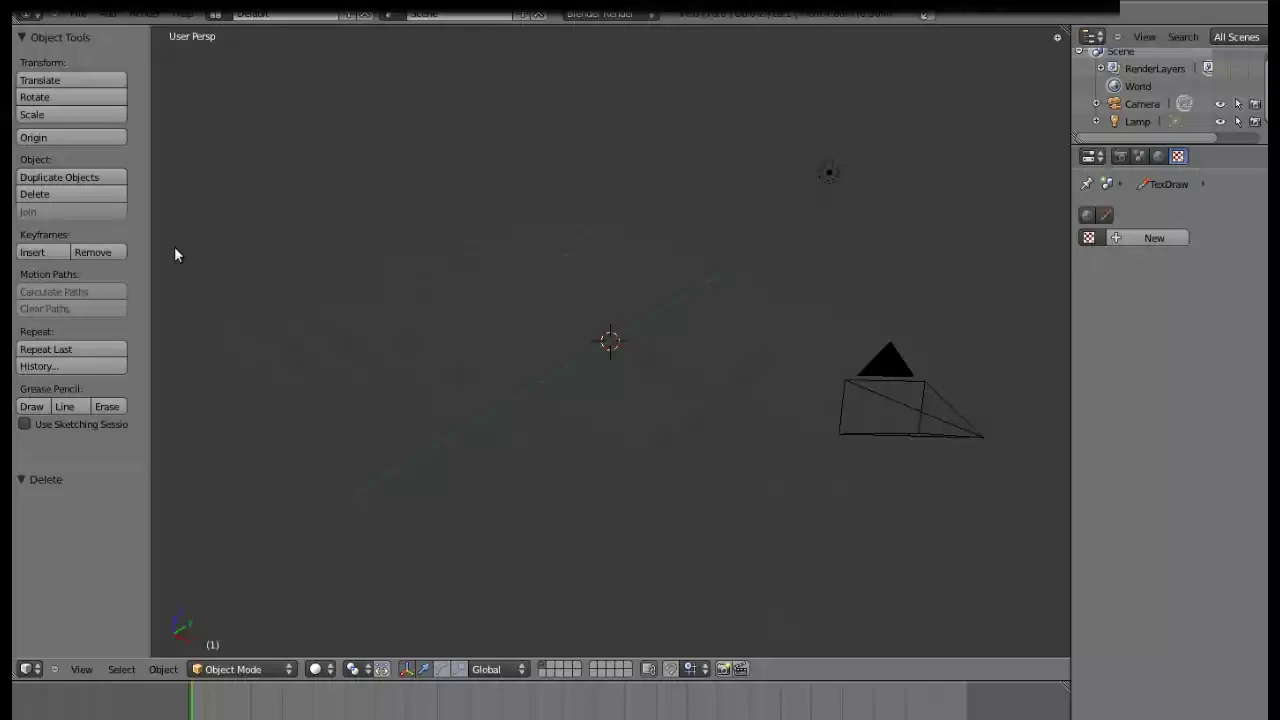
{"action": "left_click", "coordinate": [79, 13]}
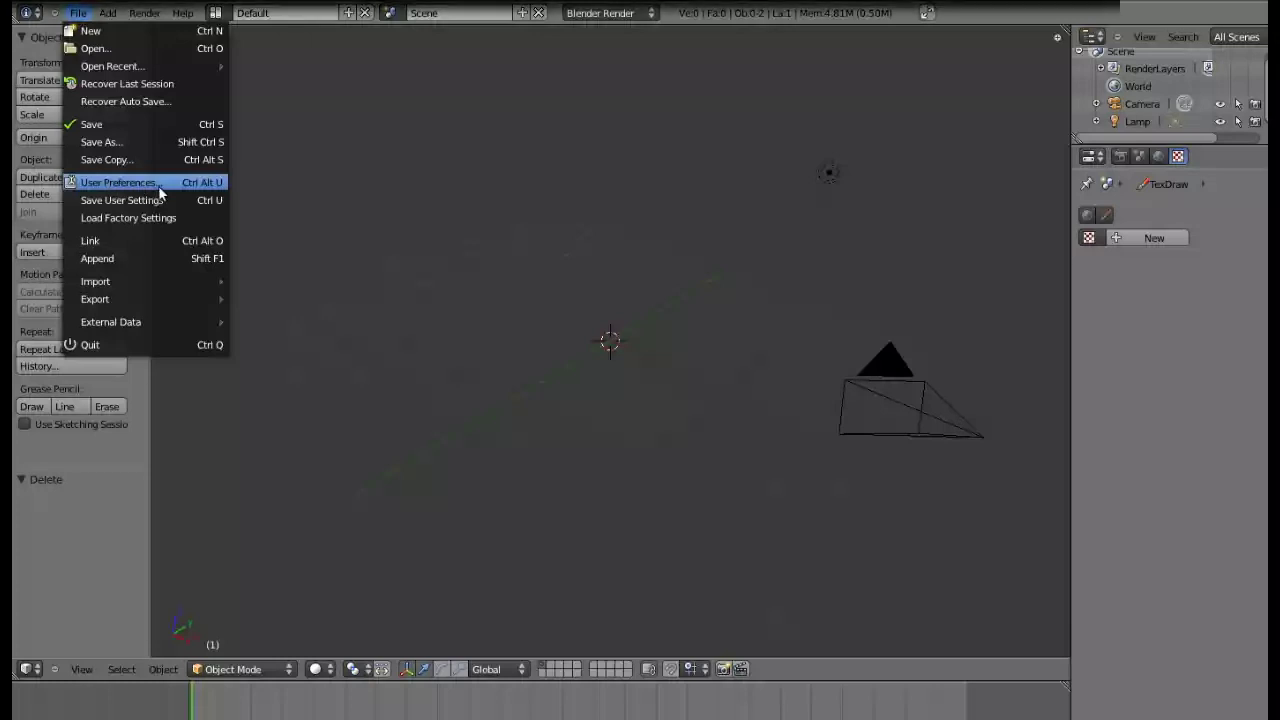
Enable the Import-Export add-on 'Import Images as Planes' in User Preferences and close the window
{"action": "left_click", "coordinate": [209, 183]}
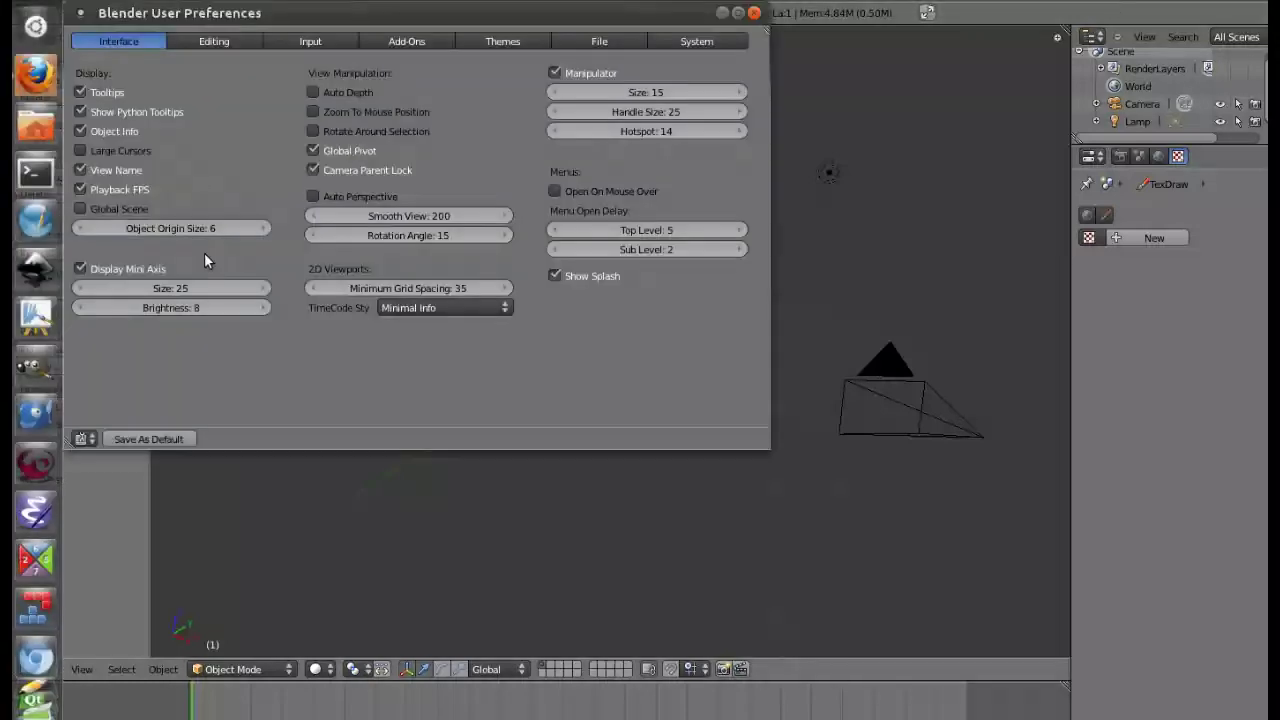
{"action": "left_click_drag", "start_coordinate": [583, 19], "coordinate": [810, 124]}
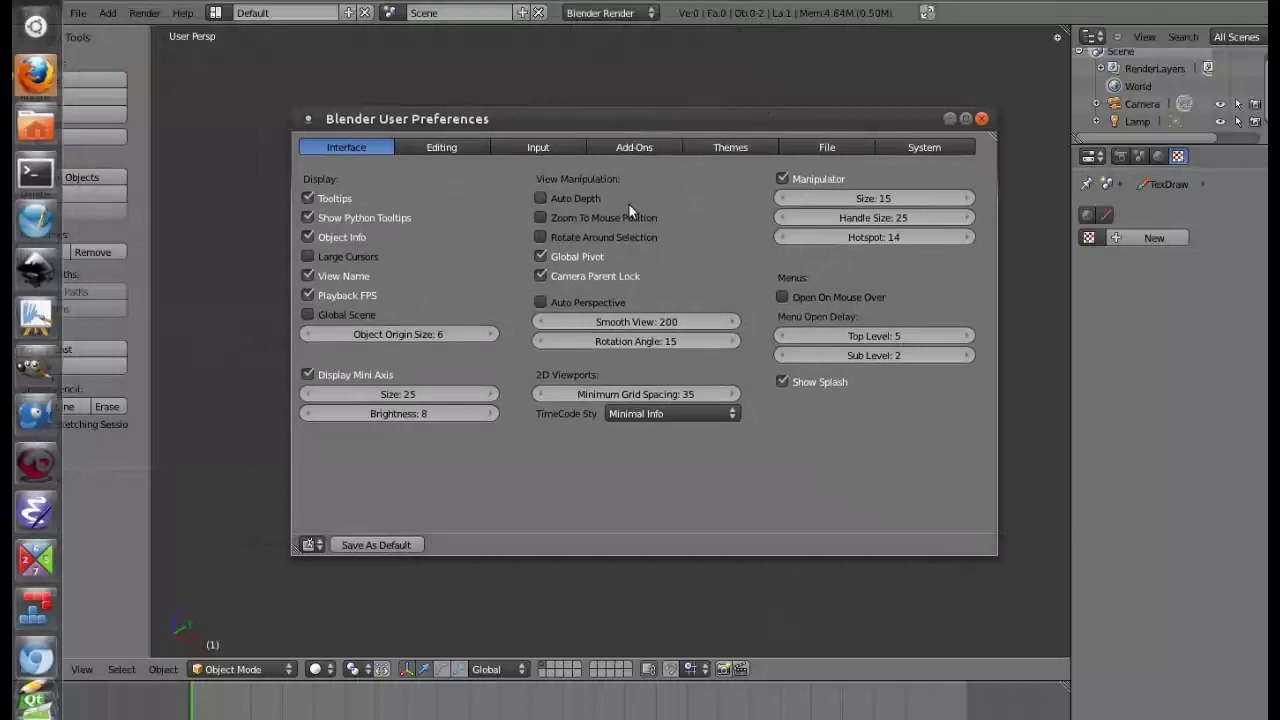
{"action": "left_click", "coordinate": [631, 149]}
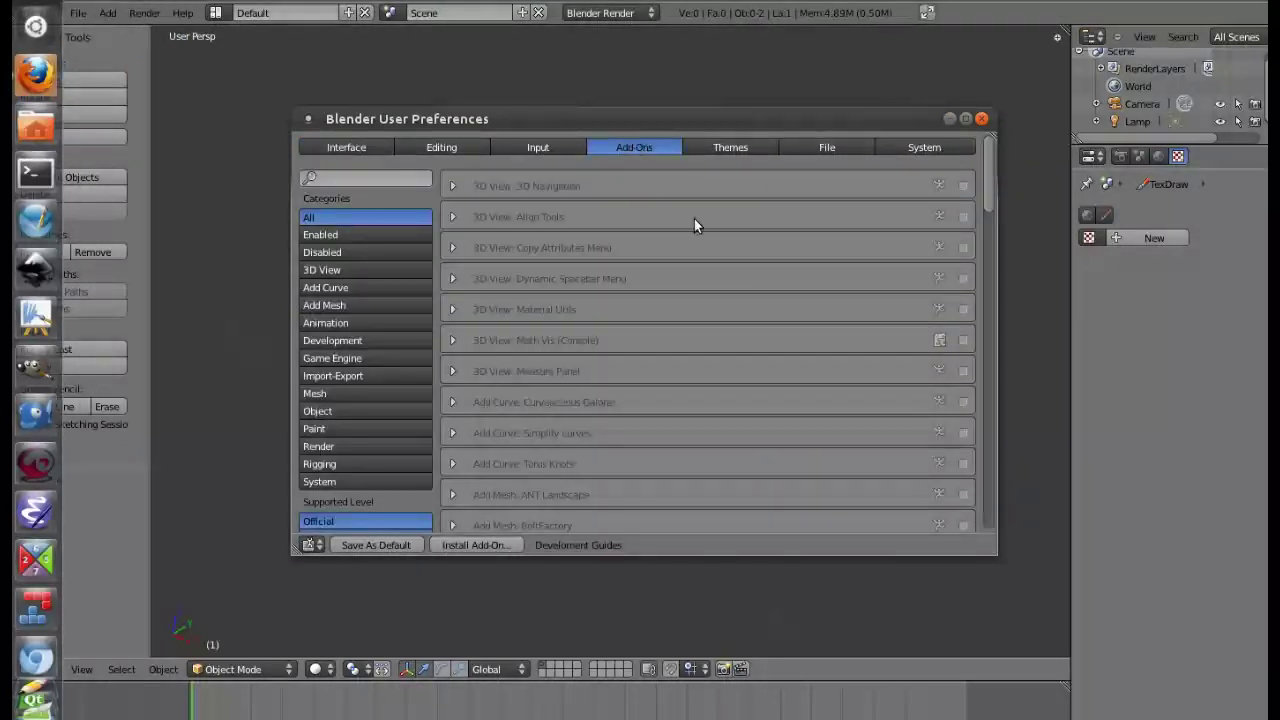
{"action": "left_click", "coordinate": [329, 377]}
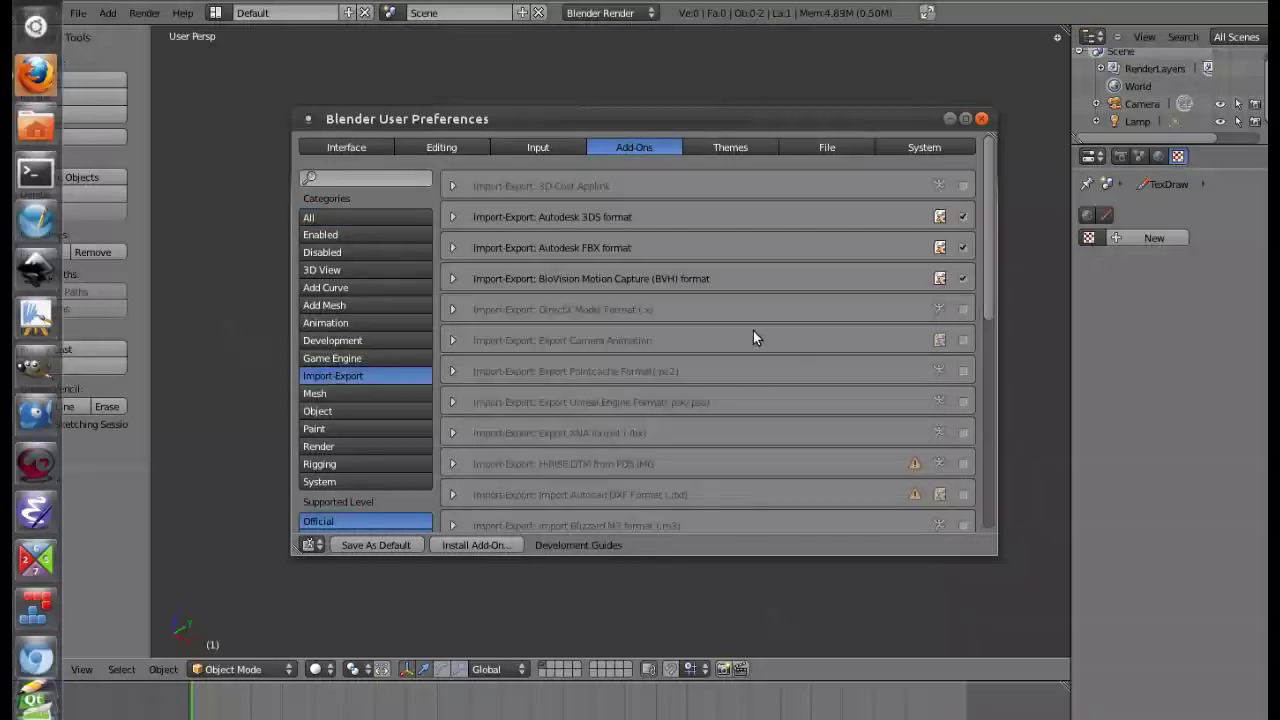
{"action": "left_click_drag", "start_coordinate": [991, 272], "coordinate": [992, 400]}
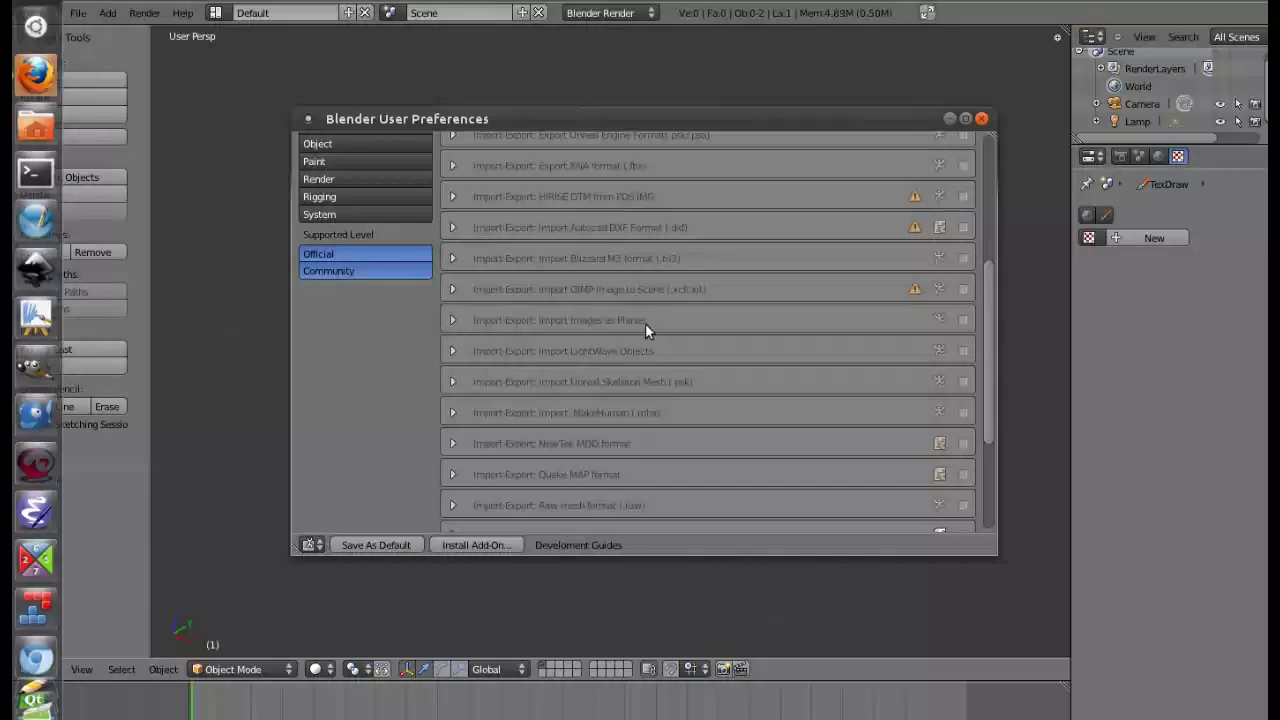
{"action": "left_click", "coordinate": [453, 321]}
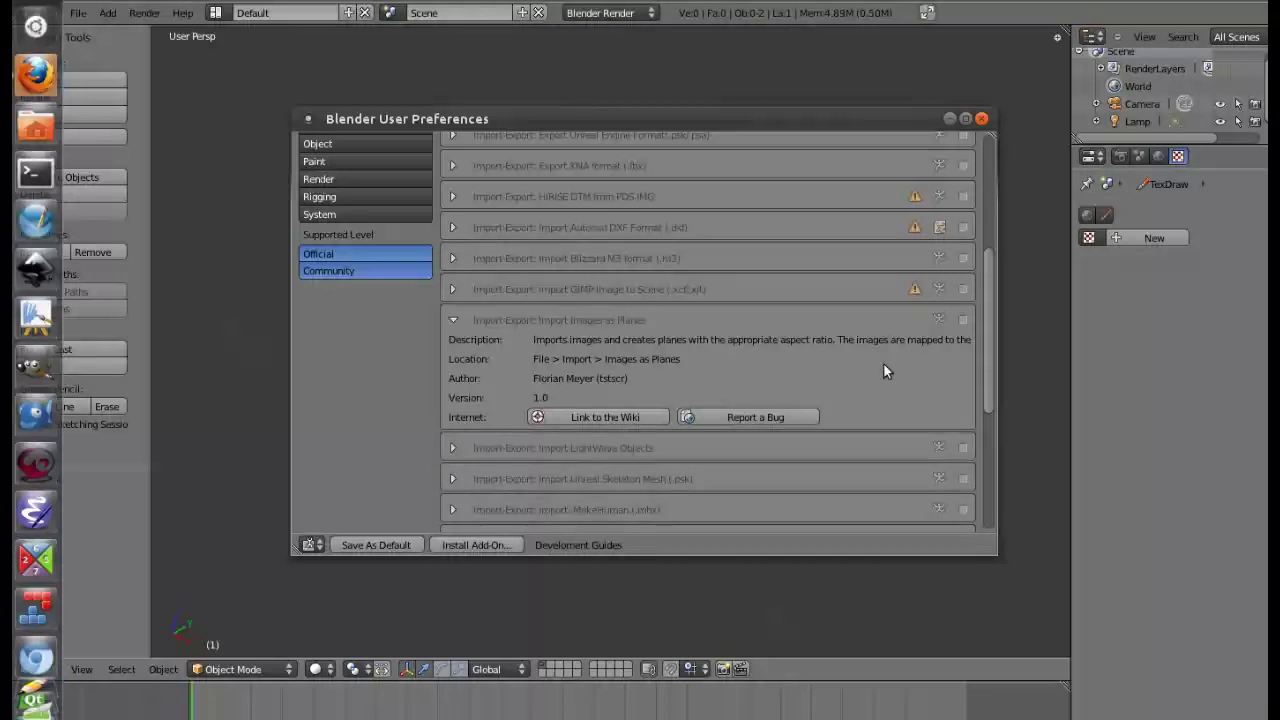
{"action": "left_click", "coordinate": [962, 320]}
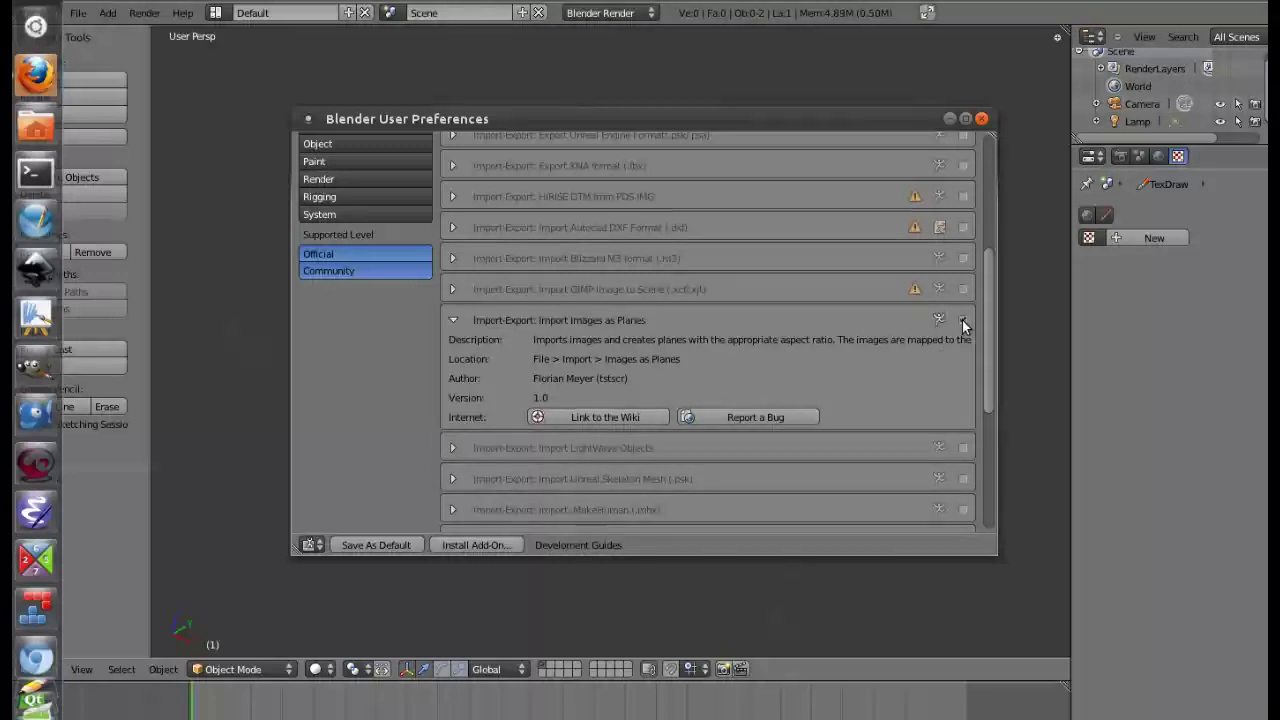
{"action": "left_click", "coordinate": [981, 118]}
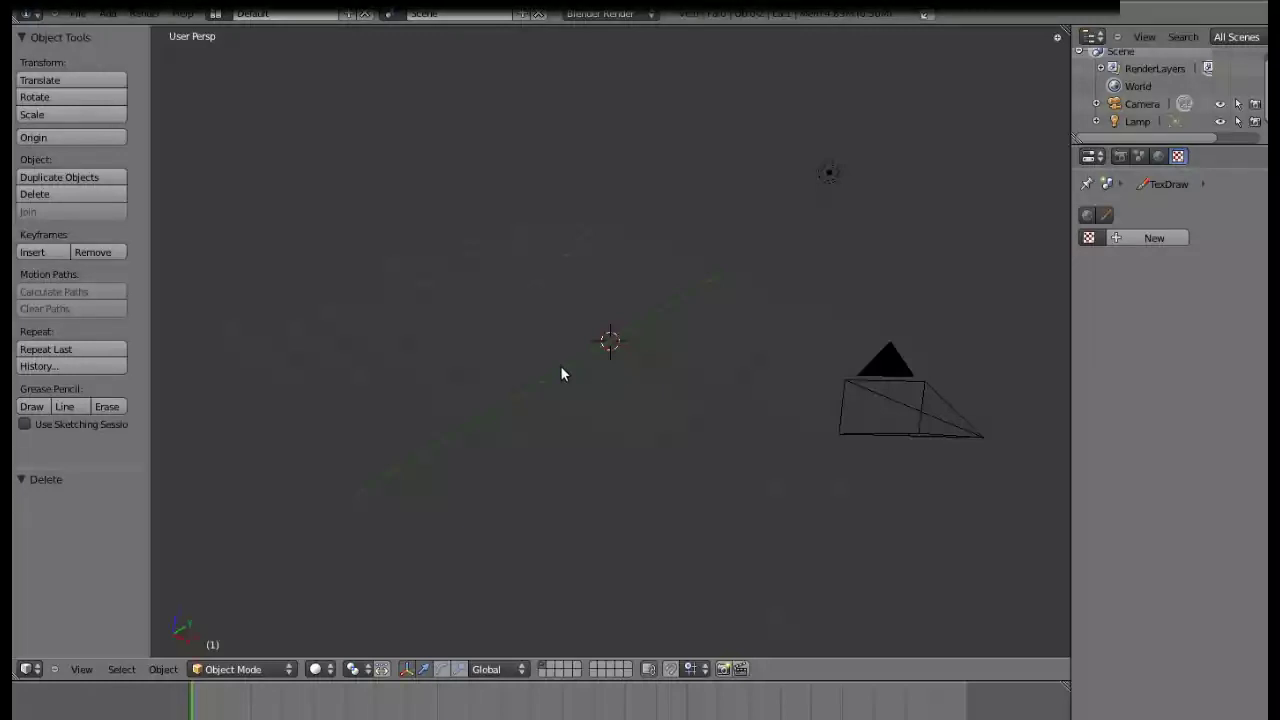
Find the Import Images as Planes command through search, then cancel its first file browser
{"action": "key", "text": "space"}
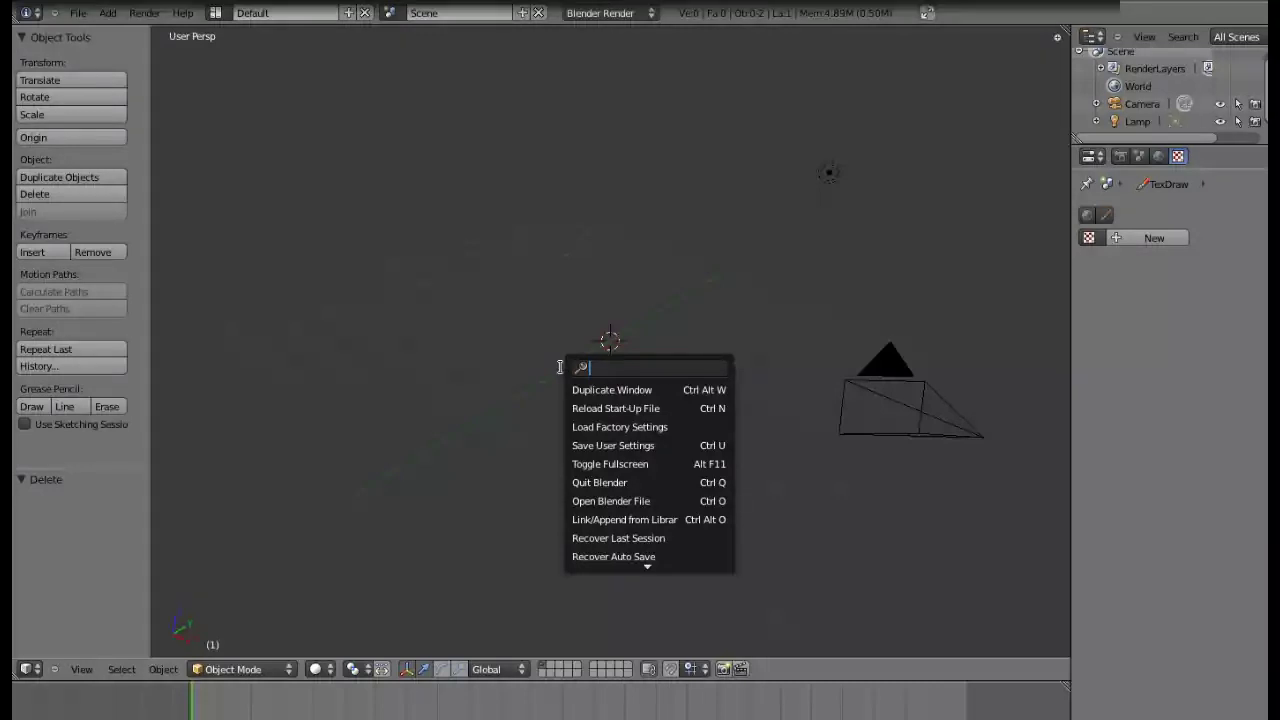
{"action": "type", "text": "impo"}
{"action": "key", "text": "Down"}
{"action": "key", "text": "Down"}
{"action": "key", "text": "Down"}
{"action": "key", "text": "Down"}
{"action": "key", "text": "Down"}
{"action": "key", "text": "Down"}
{"action": "key", "text": "Down"}
{"action": "key", "text": "Down"}
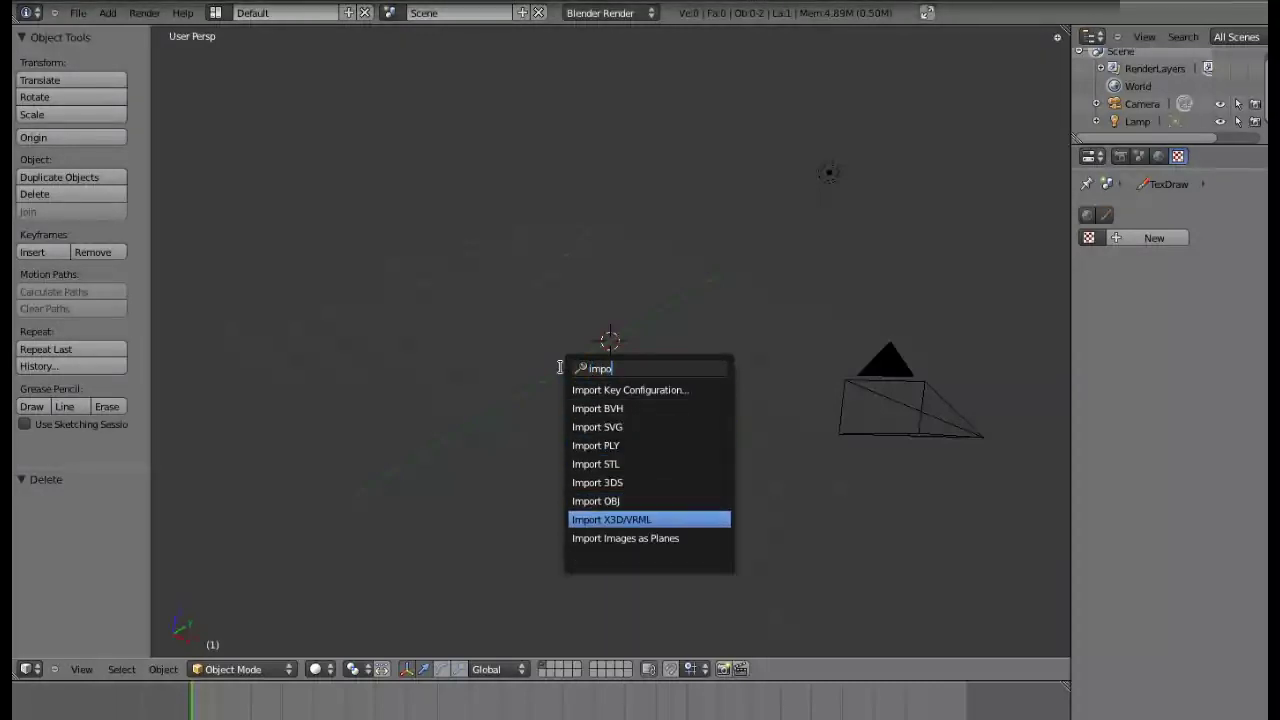
{"action": "key", "text": "Down"}
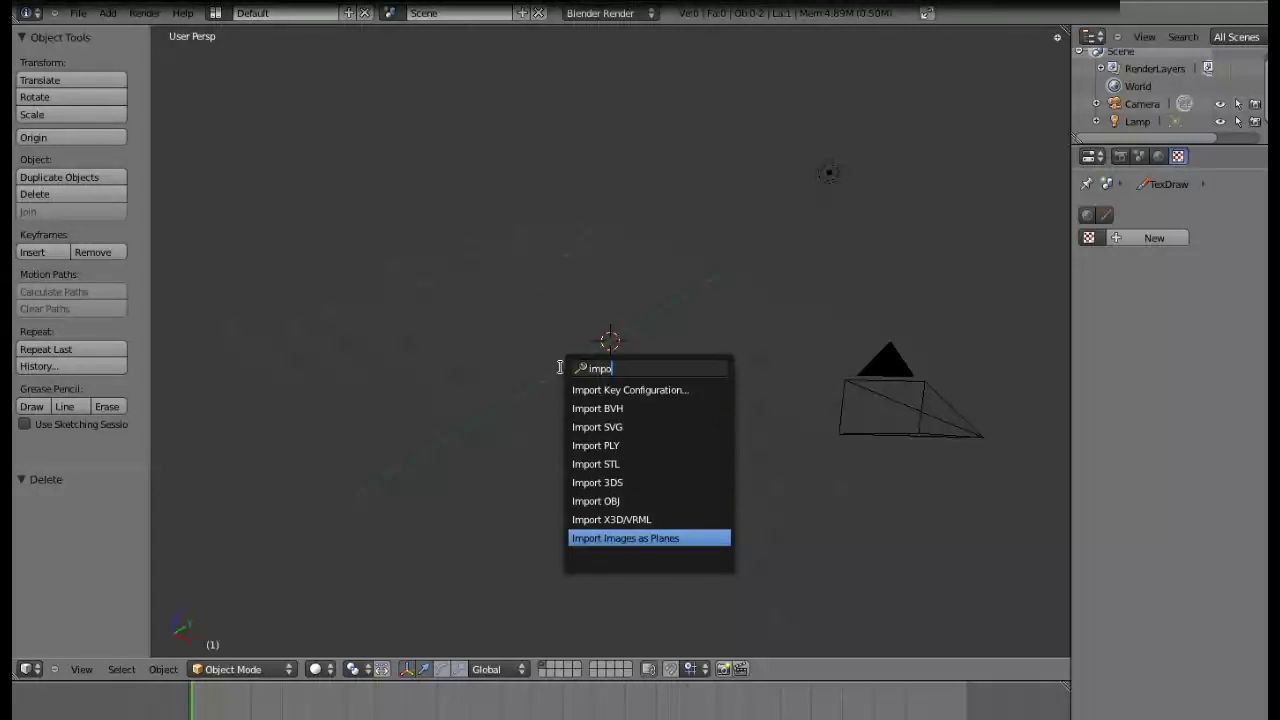
{"action": "key", "text": "Return"}
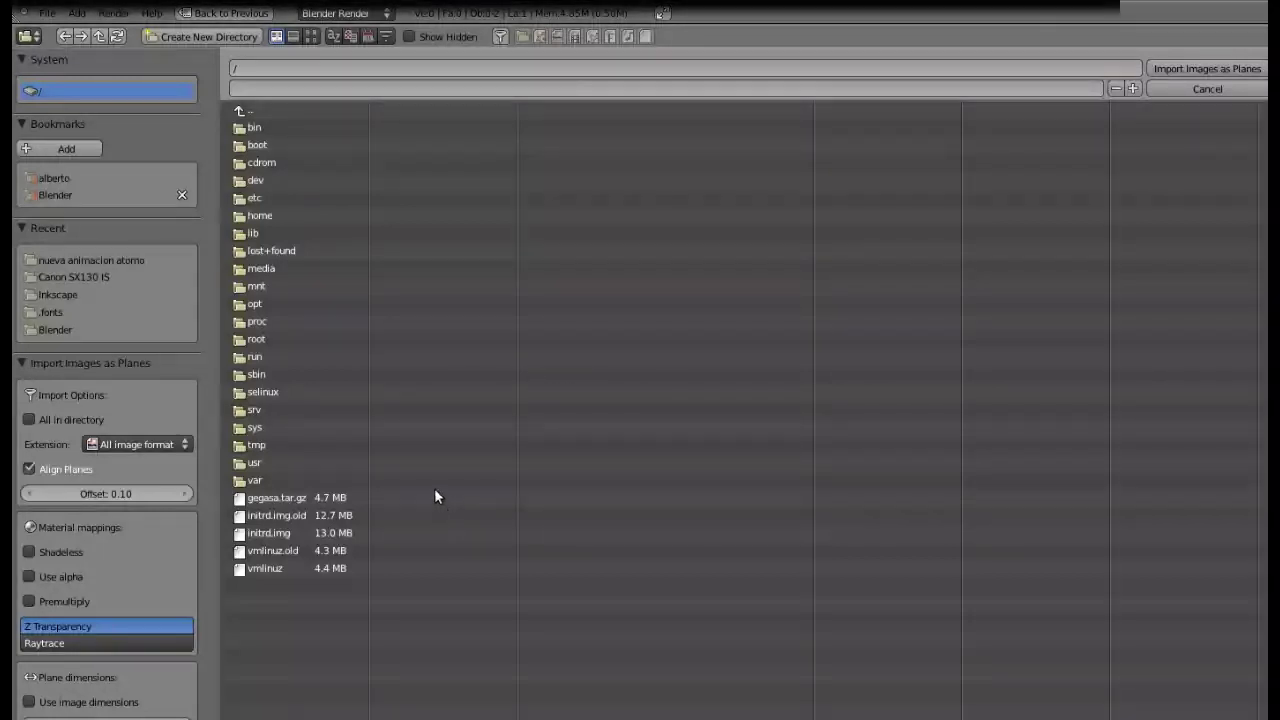
{"action": "left_click", "coordinate": [1174, 86]}
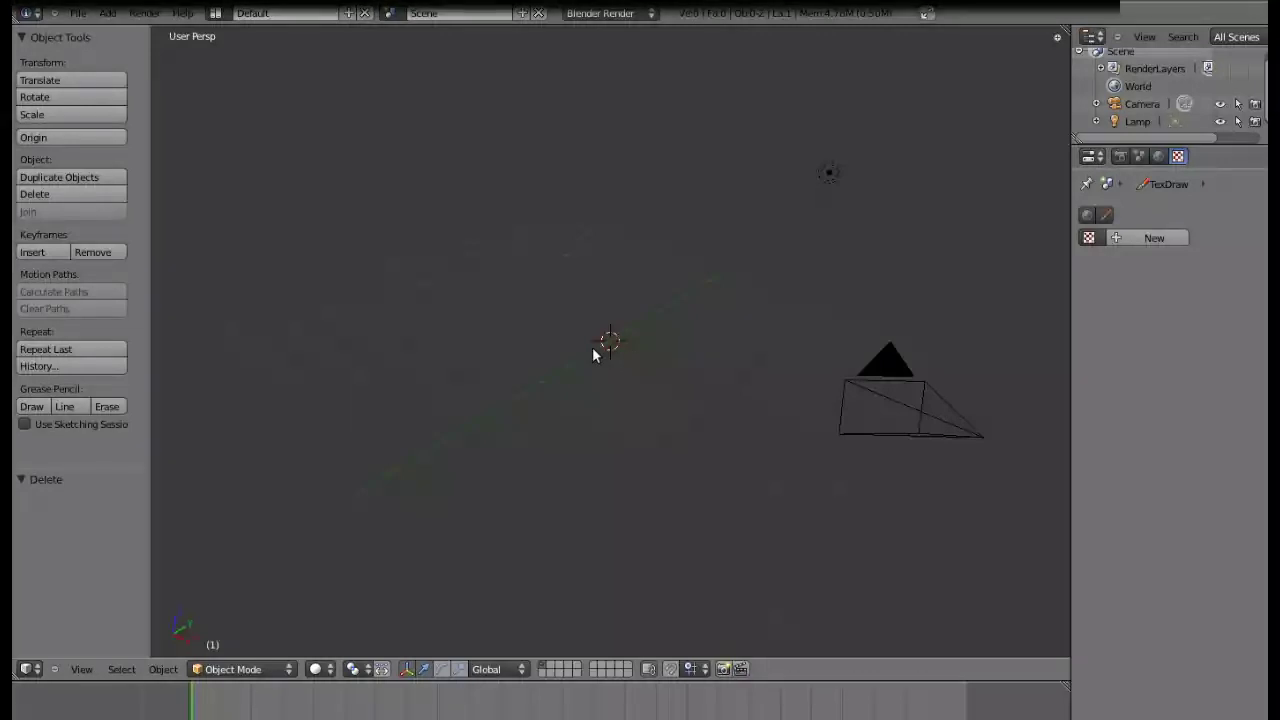
Import aves.png from Proyectos/inkscape/gegasa animado/nueva animacion atomo as an image plane
{"action": "key", "text": "space"}
{"action": "left_click", "coordinate": [678, 372]}
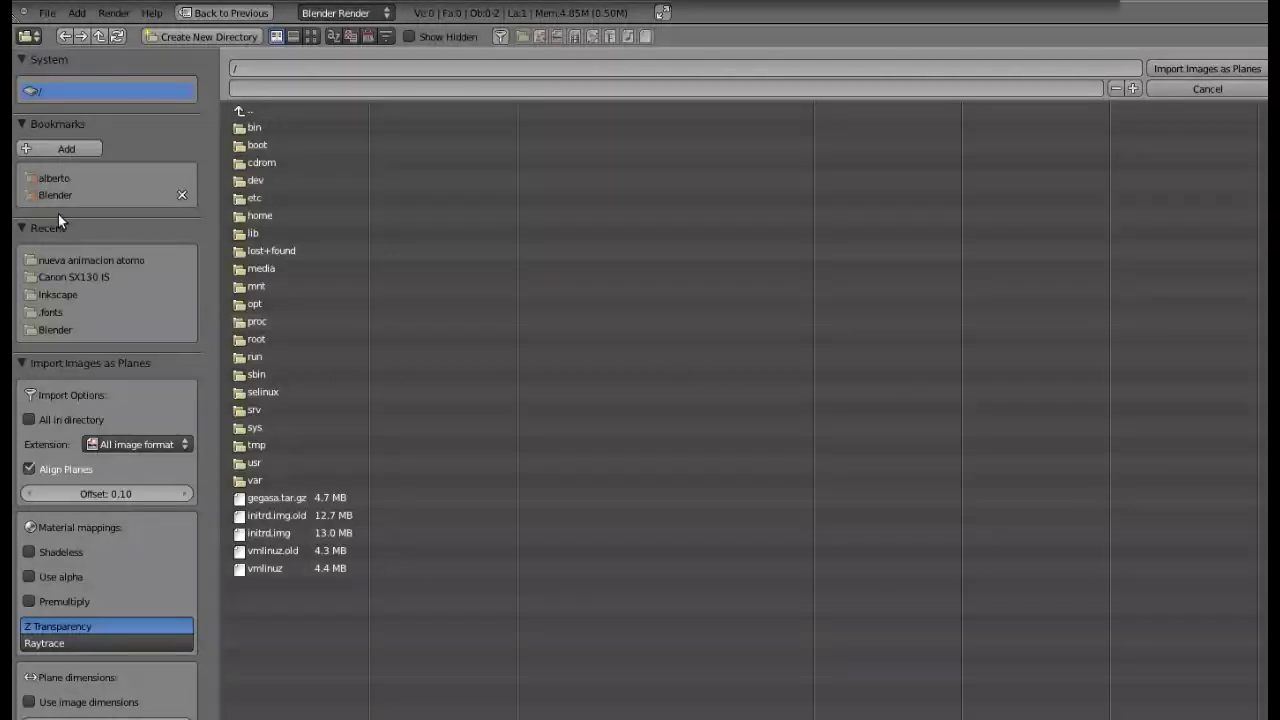
{"action": "left_click", "coordinate": [50, 177]}
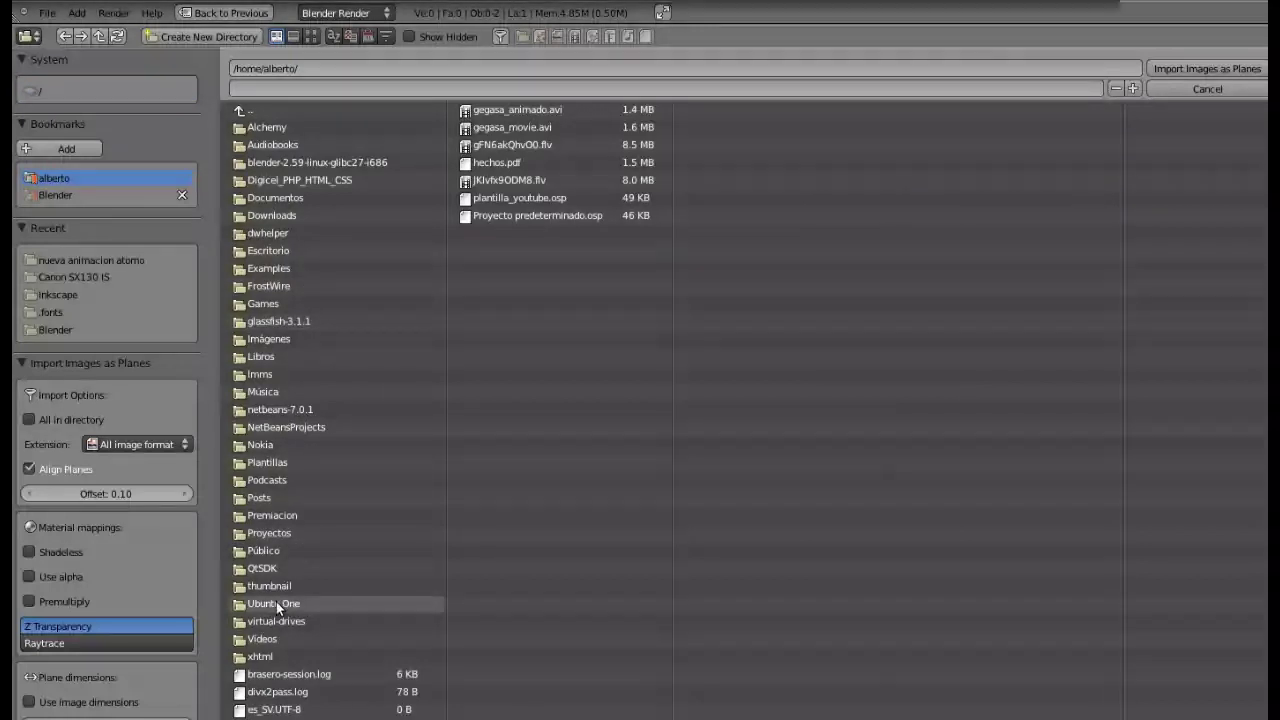
{"action": "left_click", "coordinate": [262, 533]}
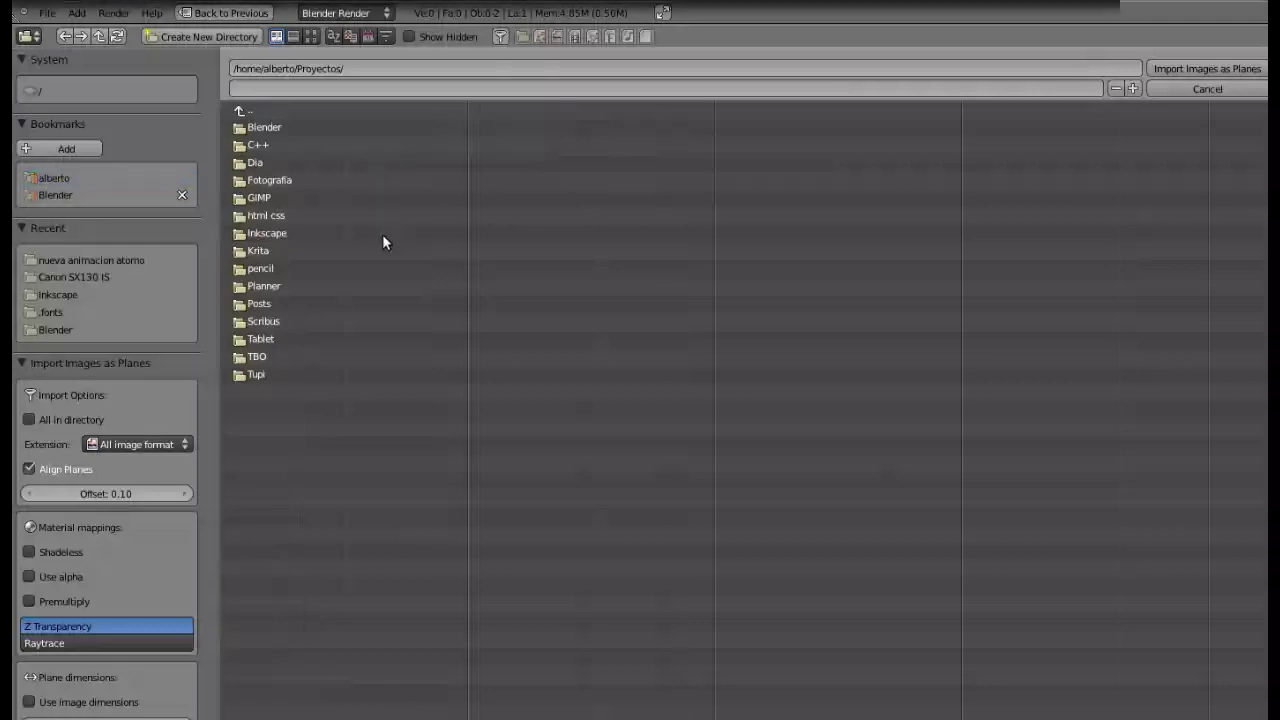
{"action": "left_click", "coordinate": [284, 233]}
{"action": "left_click", "coordinate": [278, 162]}
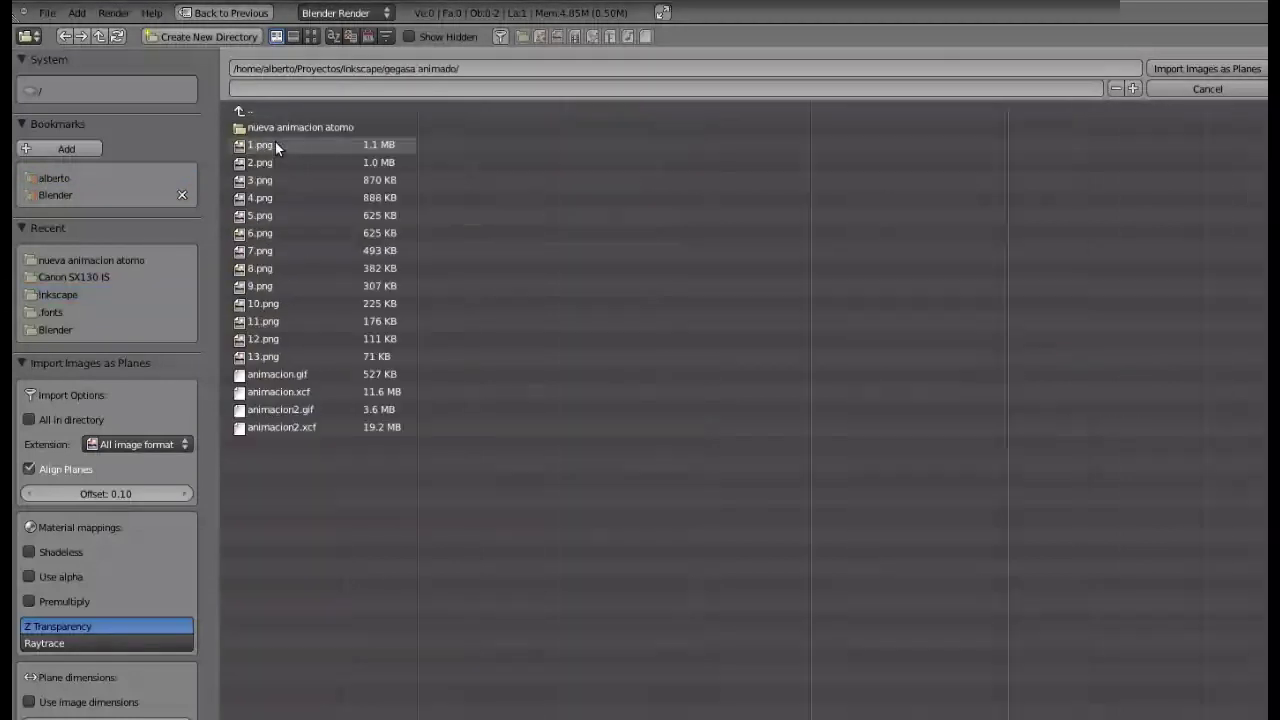
{"action": "left_click", "coordinate": [276, 128]}
{"action": "left_click", "coordinate": [267, 146]}
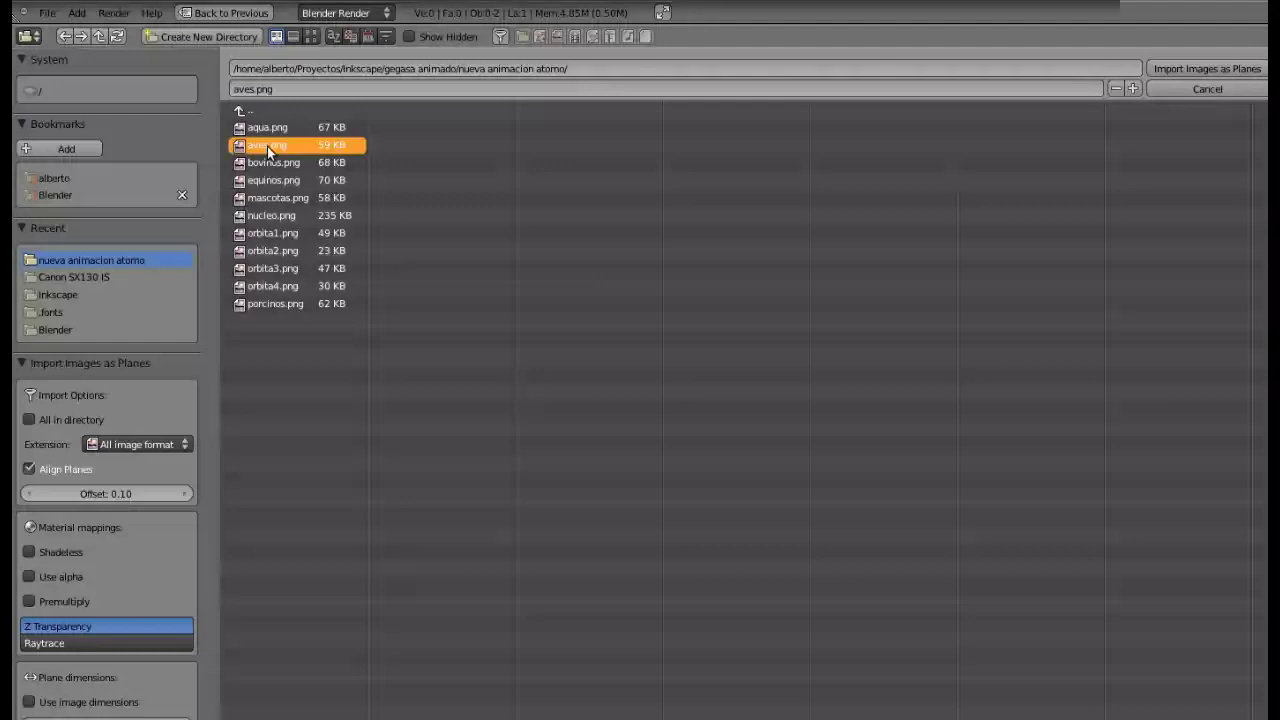
{"action": "left_click", "coordinate": [1238, 70]}
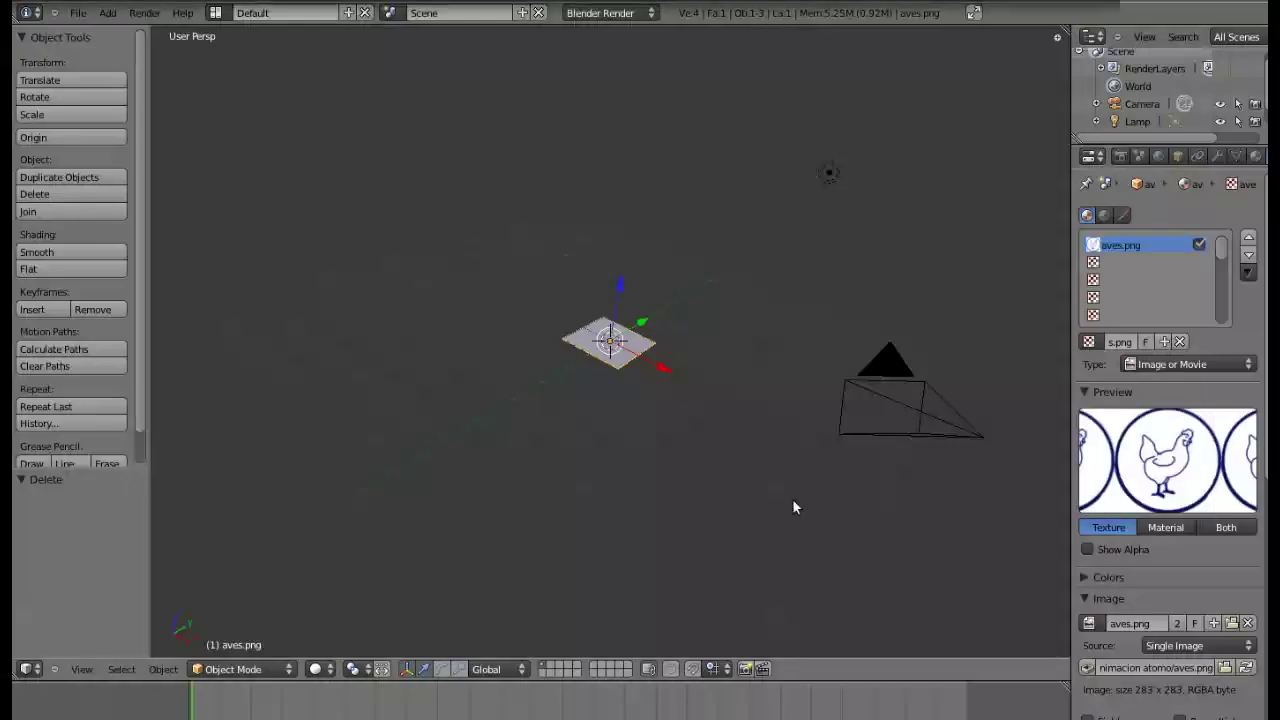
Raise the chicken plane along Z to a height of 1.741
{"action": "mouse_move", "coordinate": [575, 341]}
{"action": "middle_mouse_down"}
{"action": "mouse_move", "coordinate": [586, 377]}
{"action": "mouse_move", "coordinate": [560, 454]}
{"action": "mouse_move", "coordinate": [551, 566]}
{"action": "mouse_move", "coordinate": [376, 294]}
{"action": "mouse_move", "coordinate": [597, 397]}
{"action": "mouse_move", "coordinate": [580, 306]}
{"action": "middle_mouse_up"}
{"action": "mouse_move", "coordinate": [606, 366]}
{"action": "middle_mouse_down"}
{"action": "mouse_move", "coordinate": [599, 376]}
{"action": "mouse_move", "coordinate": [608, 290]}
{"action": "mouse_move", "coordinate": [593, 391]}
{"action": "middle_mouse_up"}
{"action": "key", "text": "g"}
{"action": "key", "text": "z"}
{"action": "left_click", "coordinate": [613, 263]}
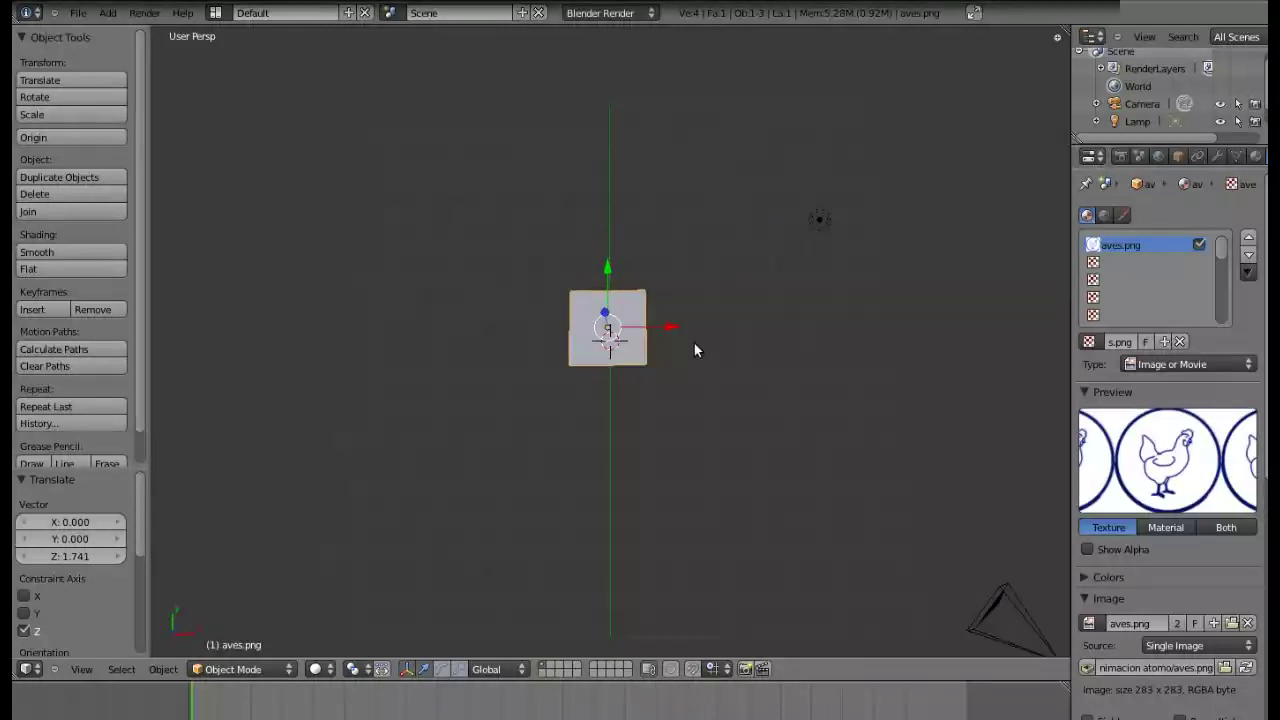
Import bovinos.png as a second plane and move it sideways and 1.310 up along Z
{"action": "key", "text": "space"}
{"action": "key", "text": "Return"}
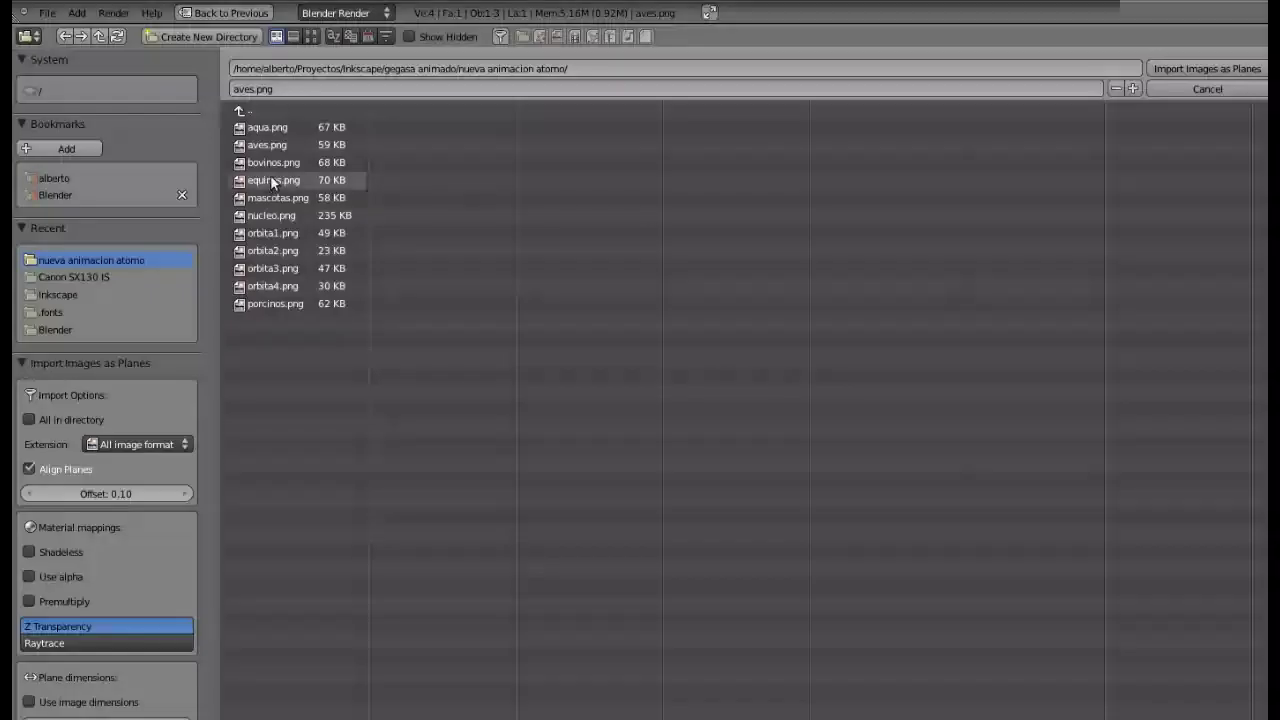
{"action": "double_click", "coordinate": [276, 162]}
{"action": "mouse_move", "coordinate": [898, 587]}
{"action": "middle_mouse_down"}
{"action": "mouse_move", "coordinate": [640, 300]}
{"action": "mouse_move", "coordinate": [657, 338]}
{"action": "middle_mouse_up"}
{"action": "left_click_drag", "start_coordinate": [656, 338], "coordinate": [698, 335]}
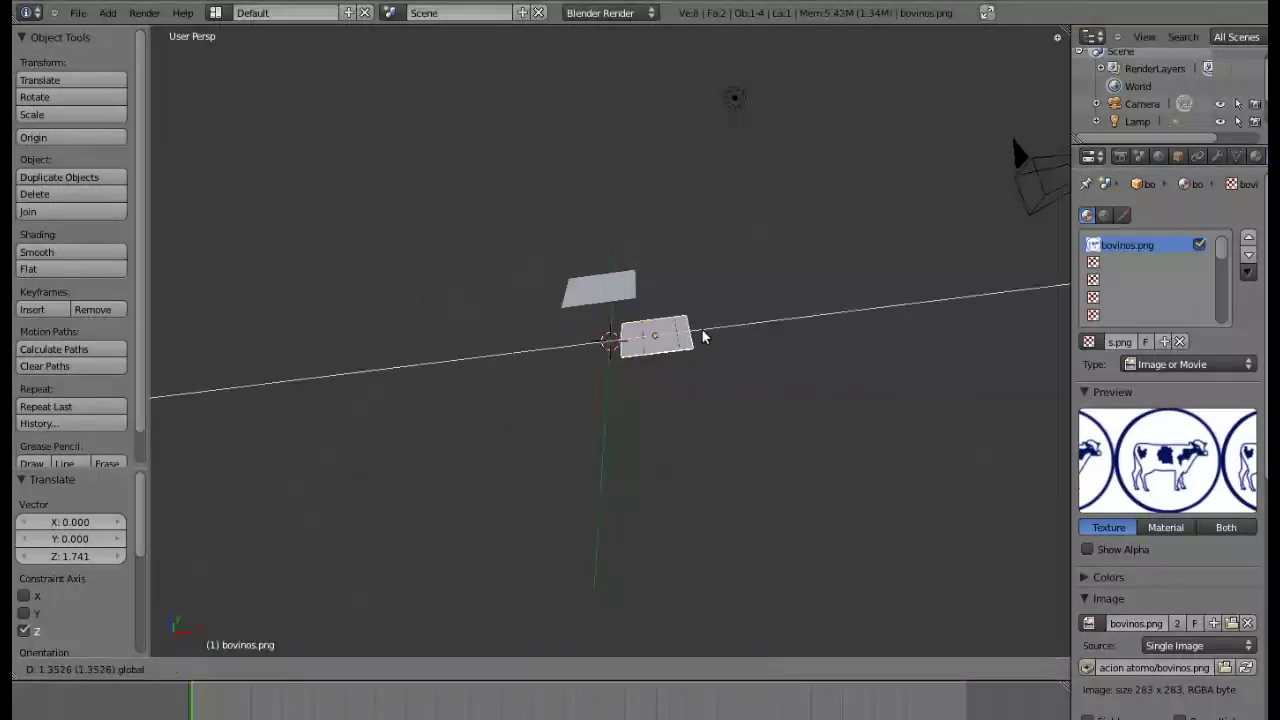
{"action": "left_click_drag", "start_coordinate": [651, 288], "coordinate": [642, 246]}
{"action": "mouse_move", "coordinate": [642, 246]}
{"action": "middle_mouse_down"}
{"action": "mouse_move", "coordinate": [634, 471]}
{"action": "mouse_move", "coordinate": [586, 503]}
{"action": "mouse_move", "coordinate": [554, 166]}
{"action": "mouse_move", "coordinate": [611, 157]}
{"action": "mouse_move", "coordinate": [600, 400]}
{"action": "mouse_move", "coordinate": [685, 432]}
{"action": "mouse_move", "coordinate": [680, 392]}
{"action": "middle_mouse_up"}
Check the camera view, then select the camera
{"action": "key", "text": "KP_0"}
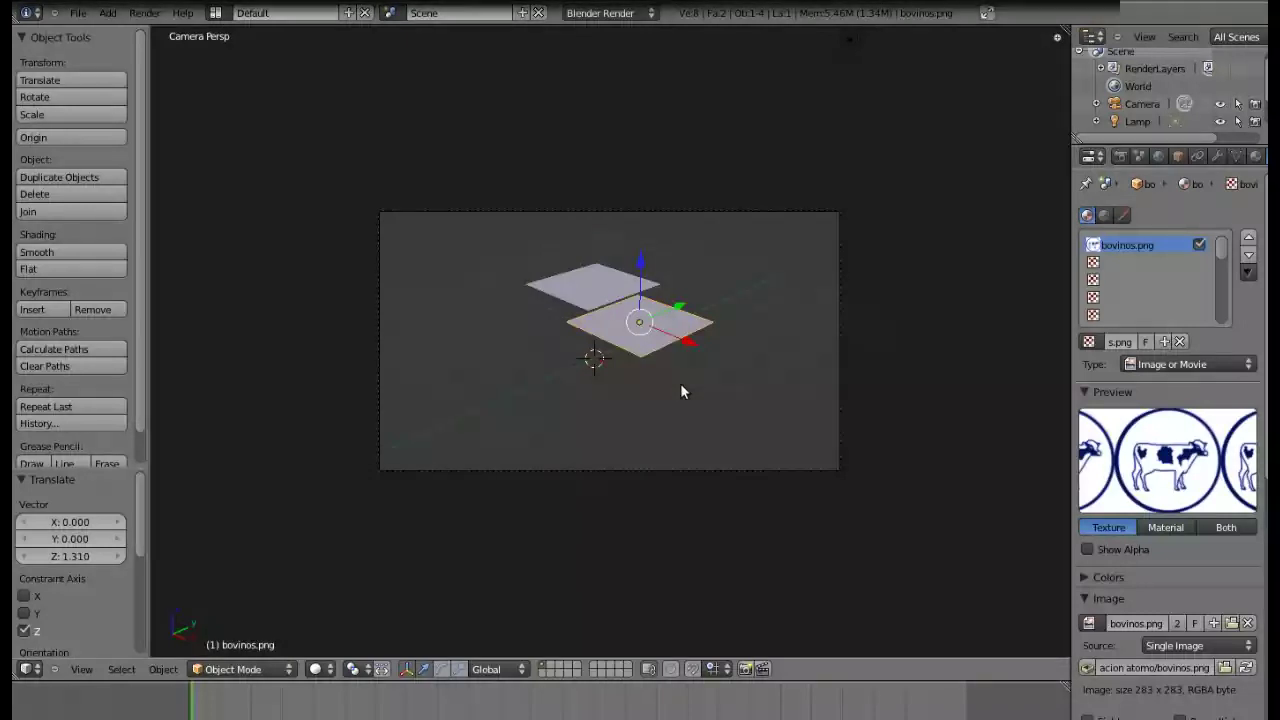
{"action": "key", "text": "KP_0"}
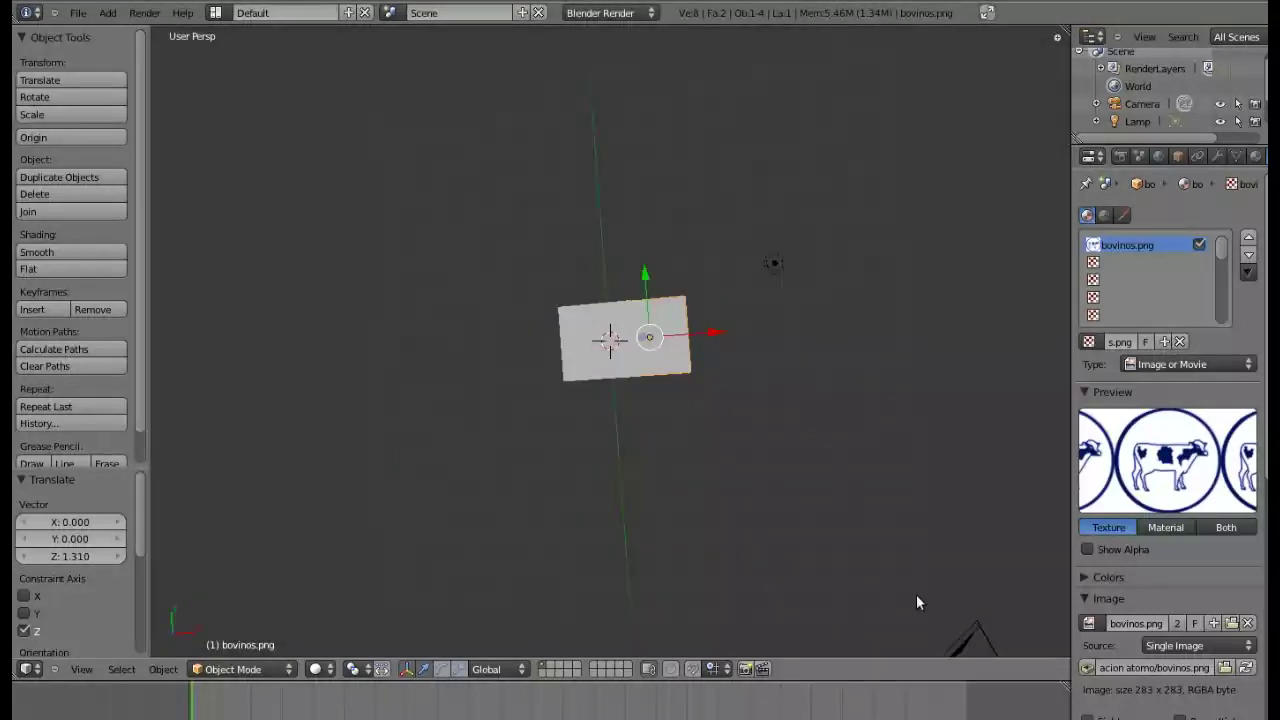
{"action": "right_click", "coordinate": [959, 640]}
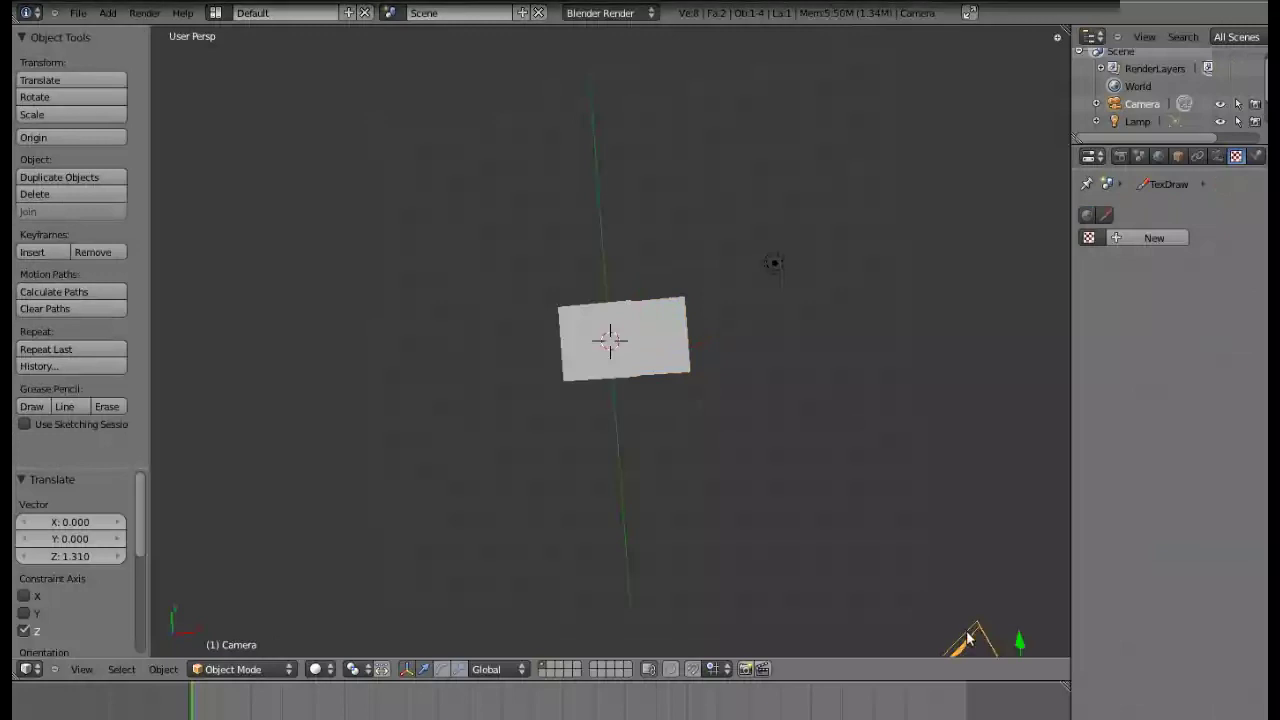
Move the camera next to the two image planes
{"action": "key", "text": "g"}
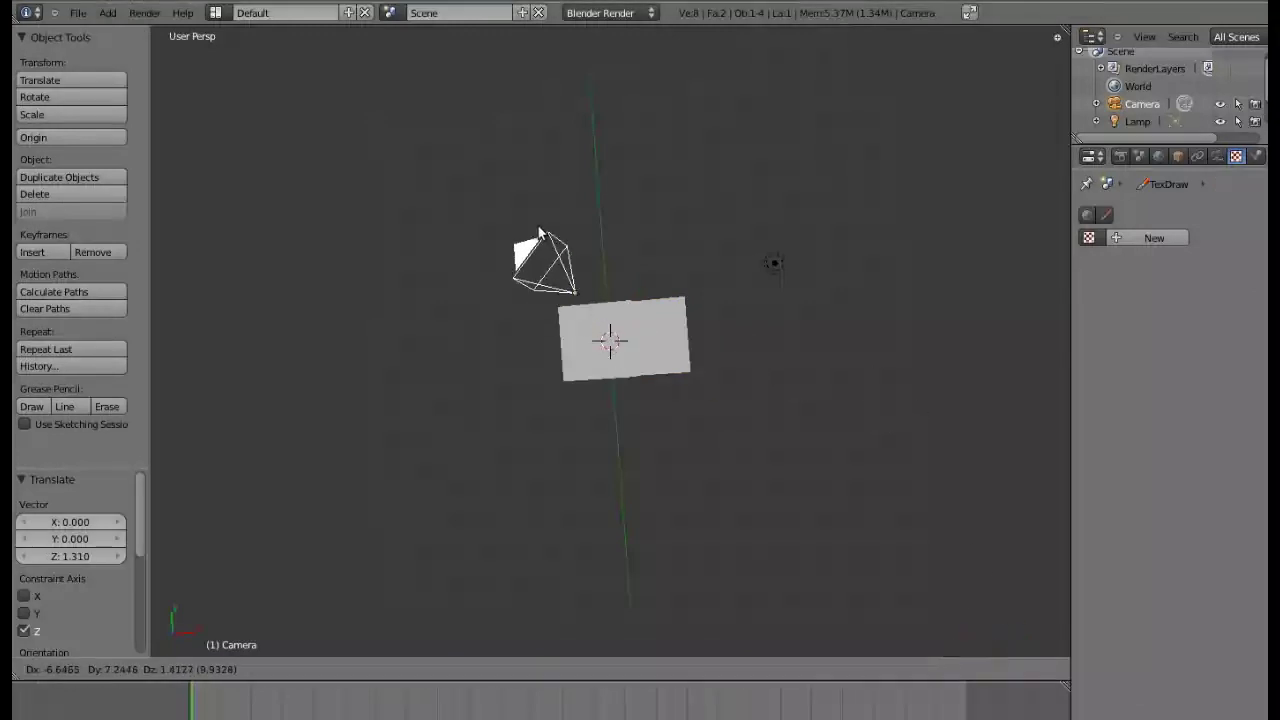
{"action": "left_click", "coordinate": [535, 225]}
{"action": "middle_click_drag", "start_coordinate": [608, 455], "coordinate": [521, 171]}
{"action": "middle_click_drag", "start_coordinate": [777, 183], "coordinate": [805, 217]}
Tilt the camera around its Y and X axes with the rotation handles
{"action": "left_click", "coordinate": [443, 669]}
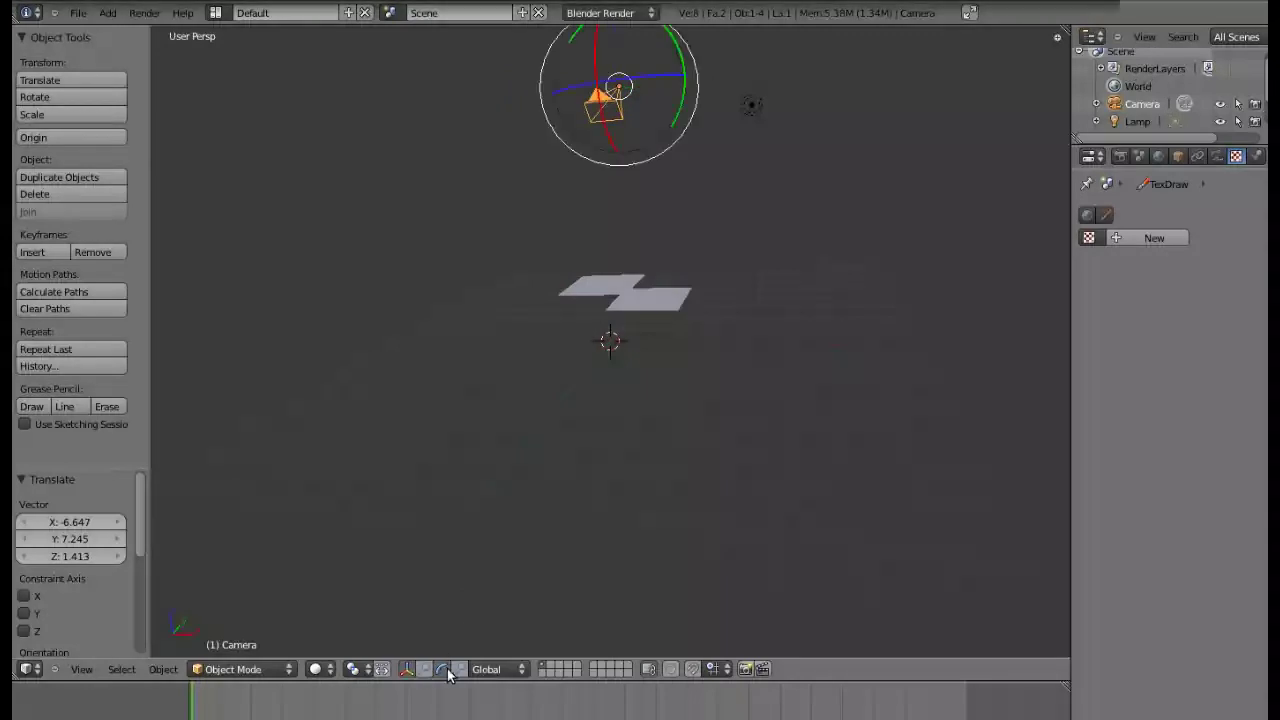
{"action": "middle_click_drag", "start_coordinate": [695, 124], "coordinate": [690, 141]}
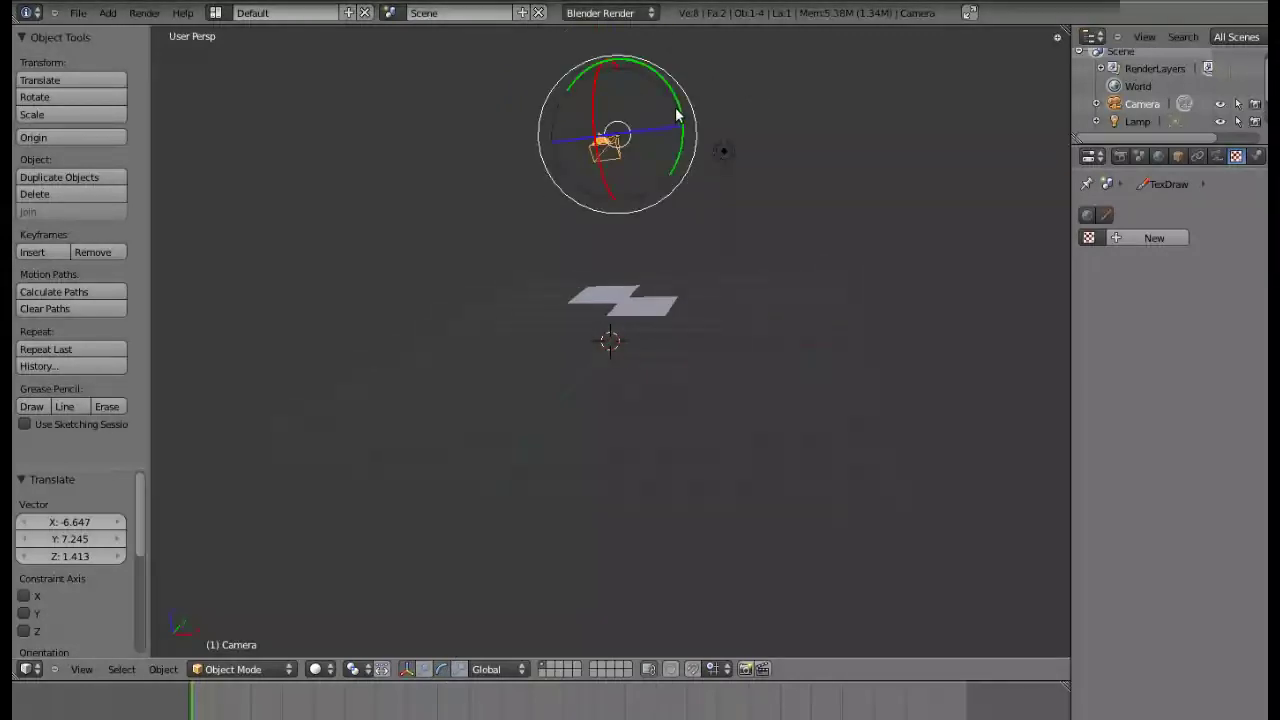
{"action": "left_click_drag", "start_coordinate": [677, 116], "coordinate": [648, 54]}
{"action": "mouse_move", "coordinate": [655, 93]}
{"action": "middle_mouse_down"}
{"action": "mouse_move", "coordinate": [703, 323]}
{"action": "mouse_move", "coordinate": [646, 330]}
{"action": "middle_mouse_up"}
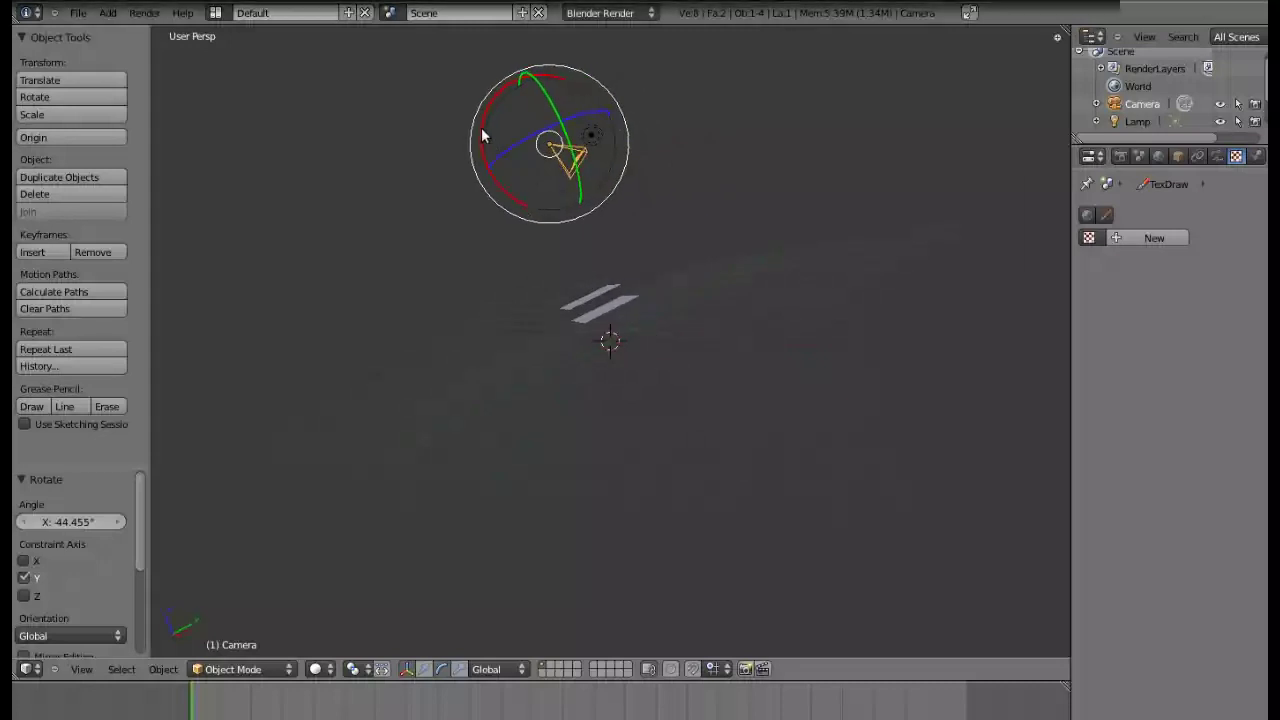
{"action": "left_click_drag", "start_coordinate": [482, 136], "coordinate": [500, 86]}
{"action": "mouse_move", "coordinate": [612, 347]}
{"action": "middle_mouse_down"}
{"action": "mouse_move", "coordinate": [673, 367]}
{"action": "mouse_move", "coordinate": [824, 365]}
{"action": "middle_mouse_up"}
{"action": "middle_click_drag", "start_coordinate": [522, 372], "coordinate": [684, 508]}
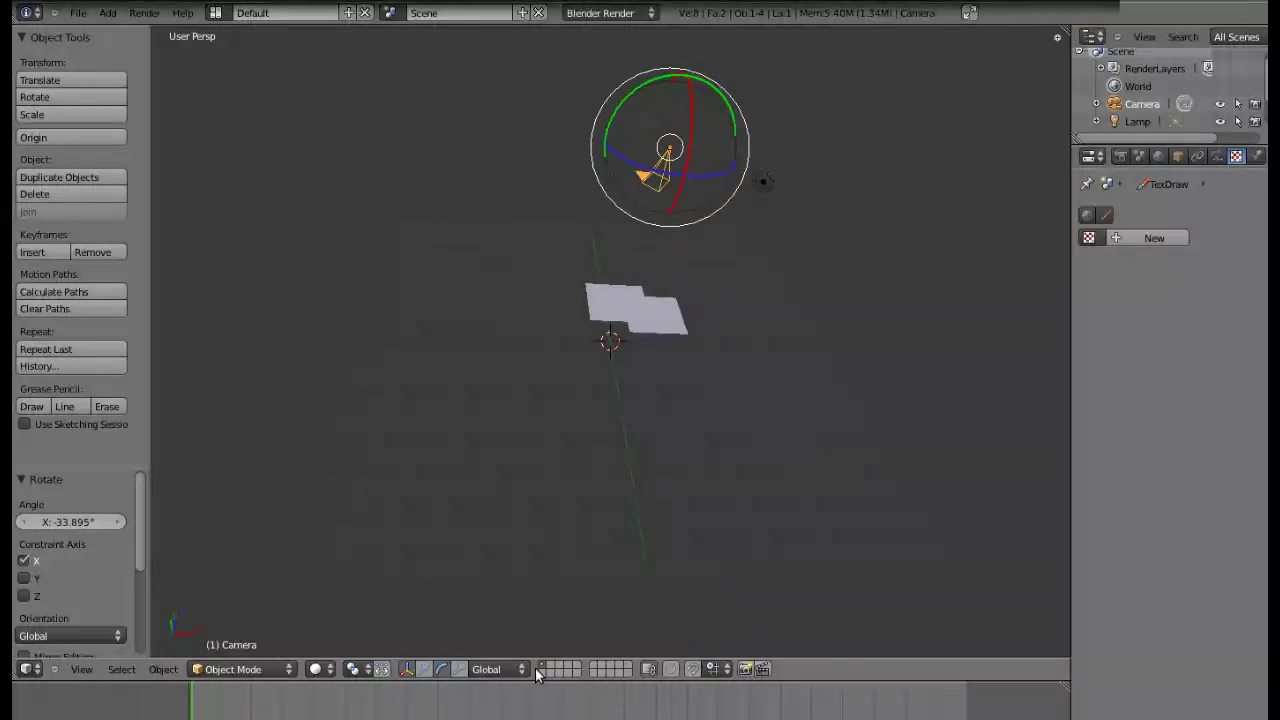
Rotate the camera about Z and reposition it to frame both planes, then render with F12
{"action": "key", "text": "KP_0"}
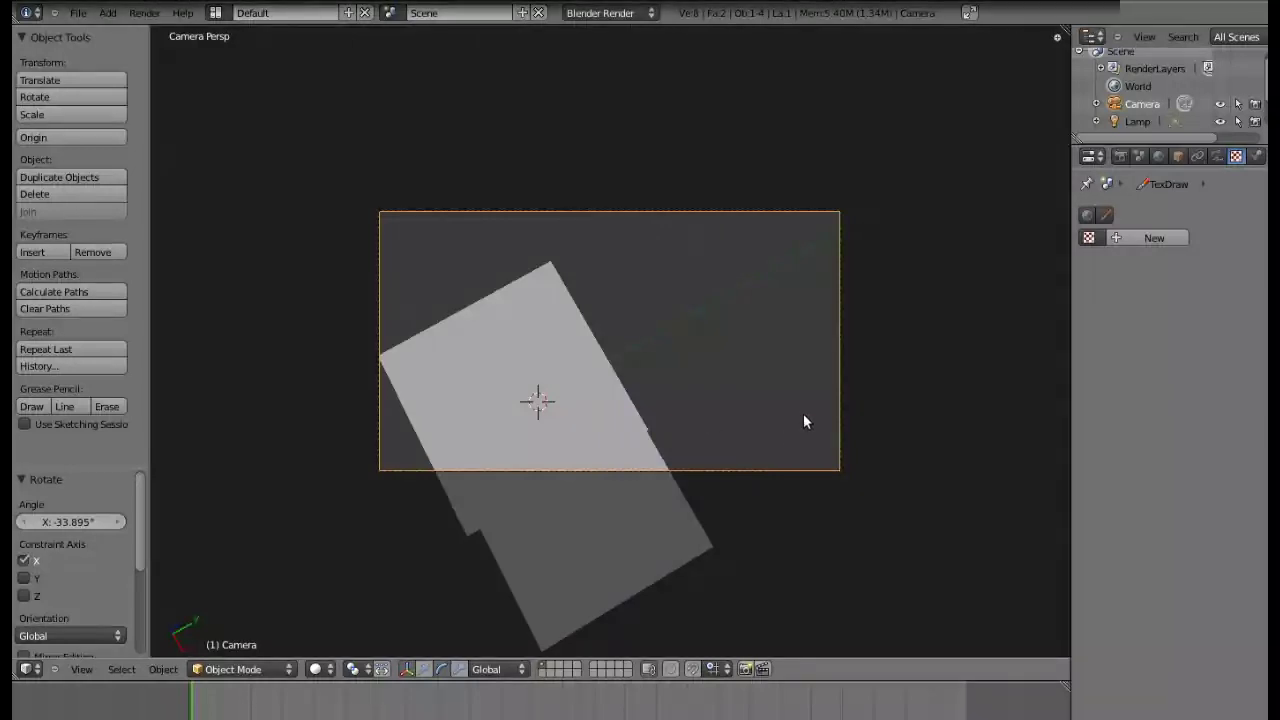
{"action": "key", "text": "r"}
{"action": "key", "text": "z"}
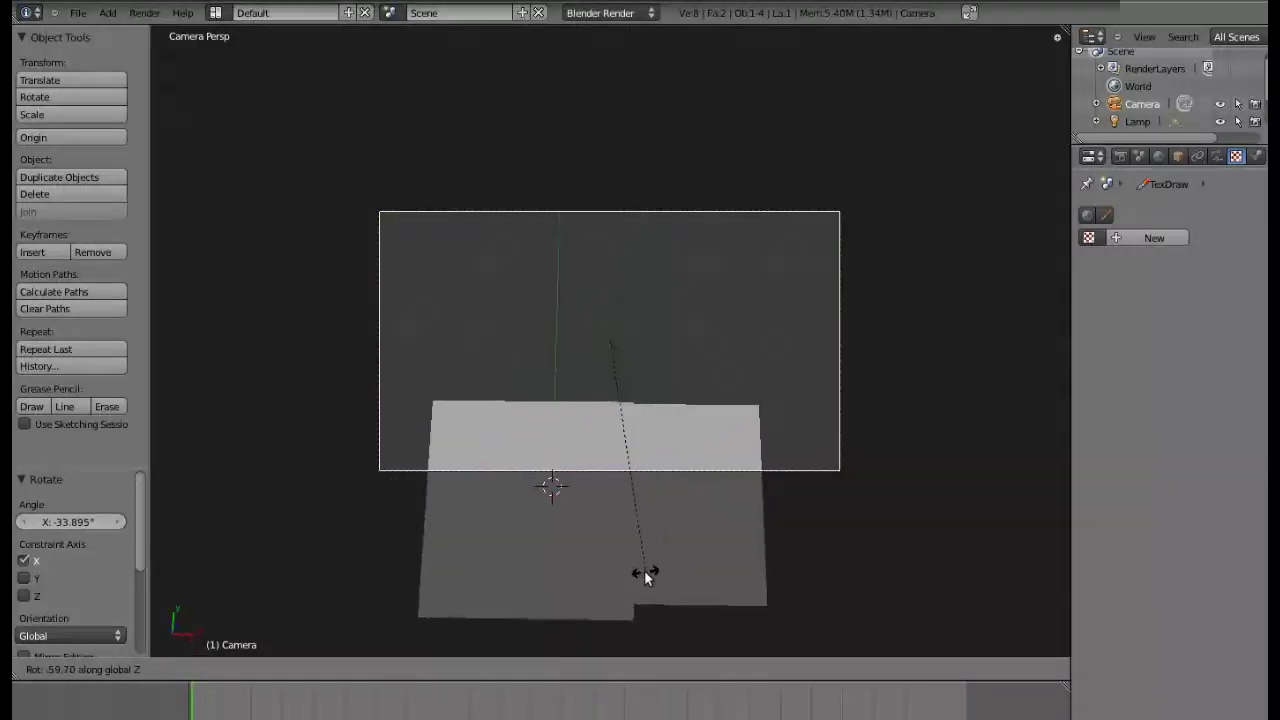
{"action": "left_click", "coordinate": [644, 570]}
{"action": "key", "text": "g"}
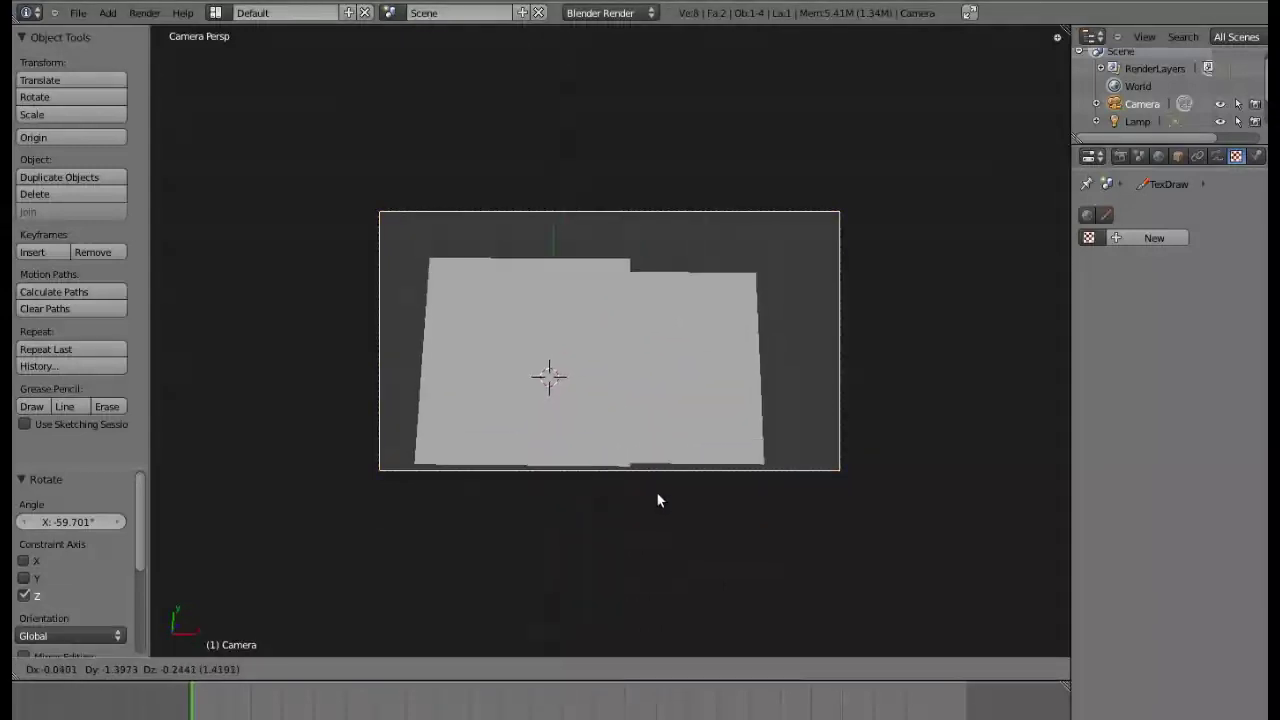
{"action": "left_click", "coordinate": [652, 499]}
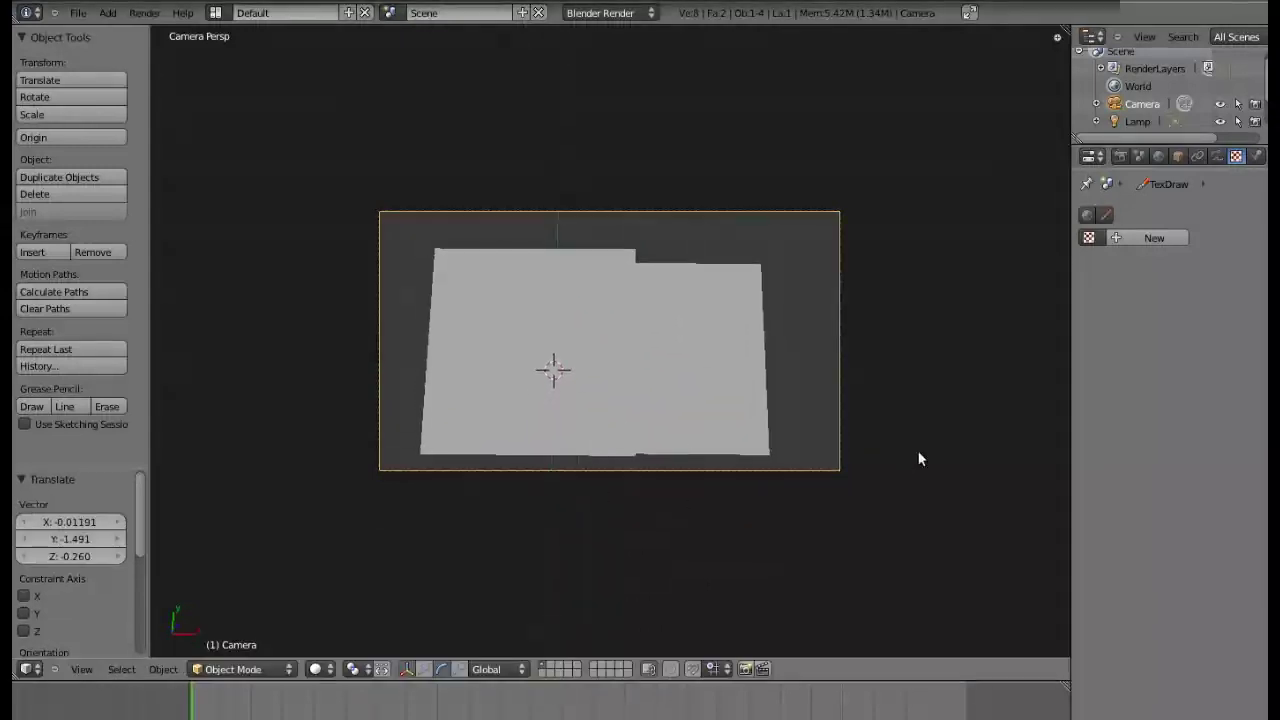
{"action": "key", "text": "F12"}
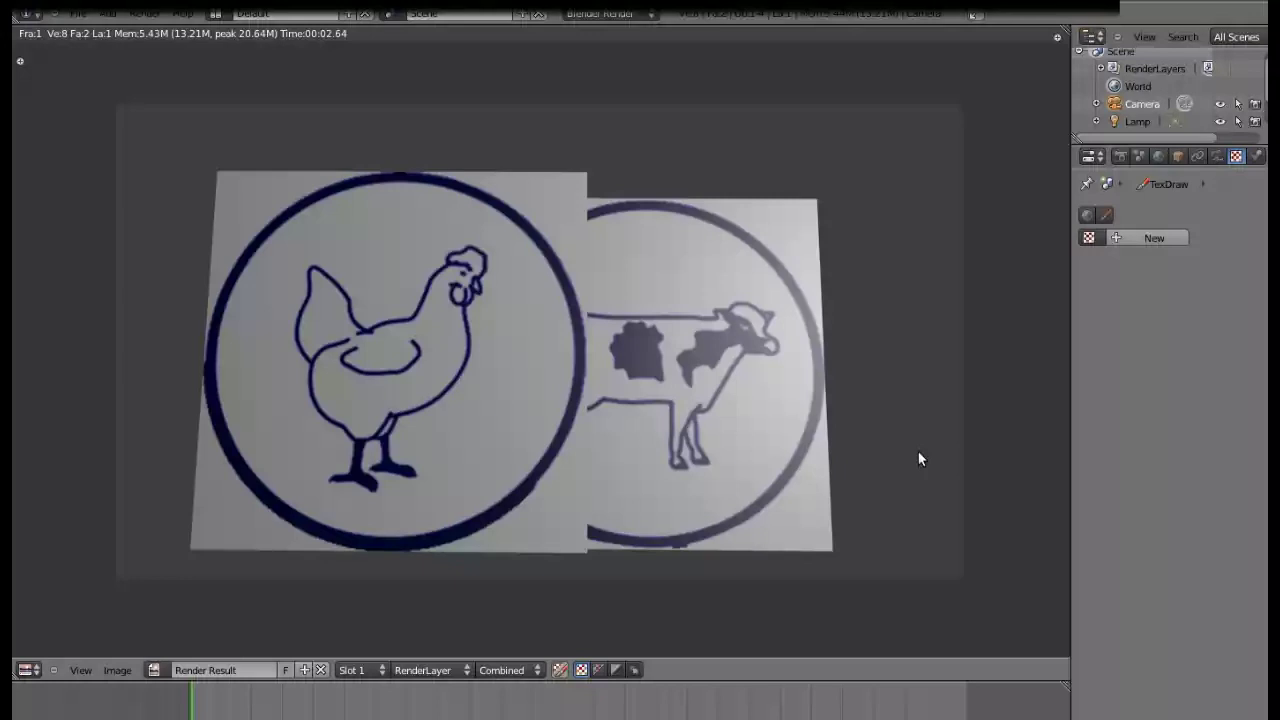
{"action": "key", "text": "Escape"}
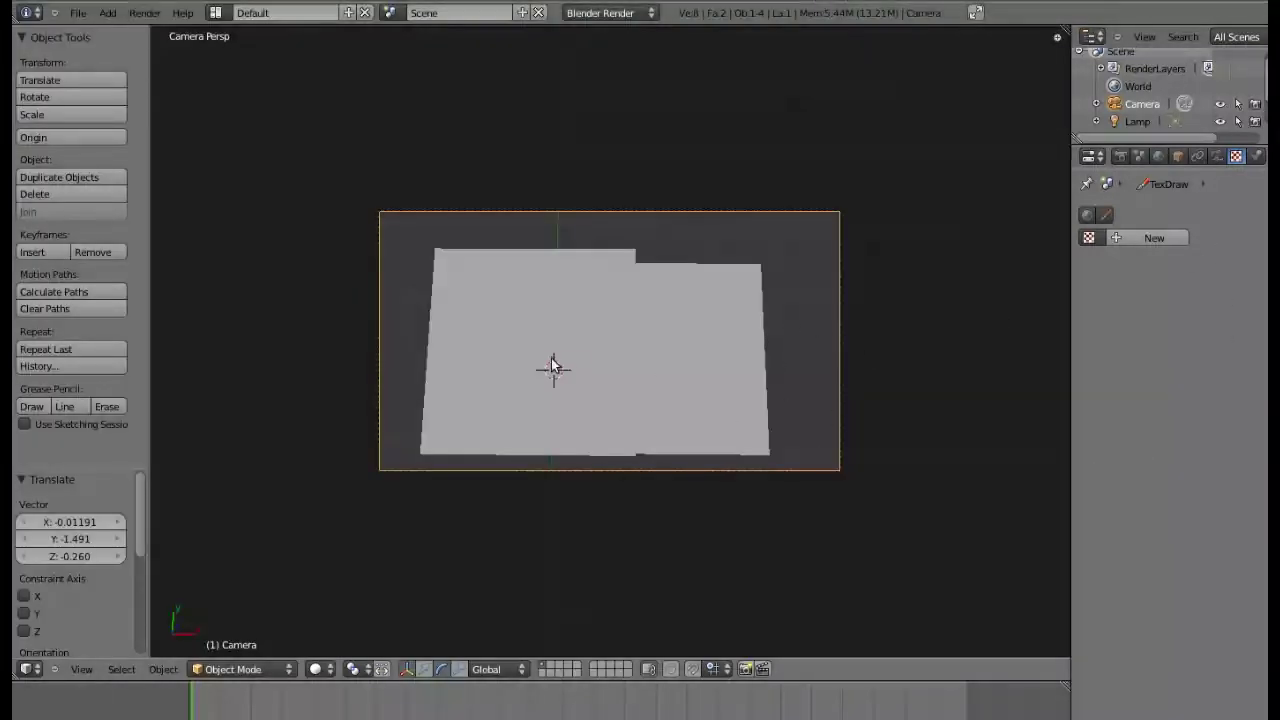
{"action": "right_click", "coordinate": [543, 289]}
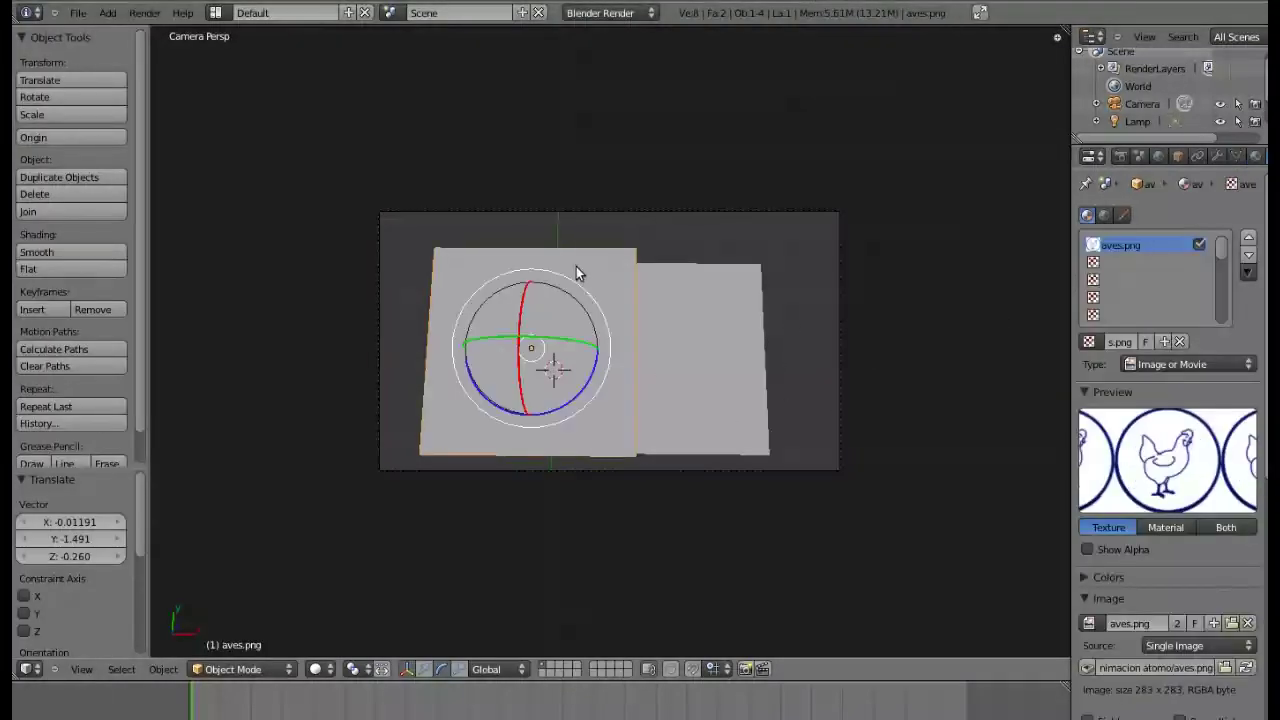
Switch the handles back to move and enable Face Textures on the aves.png material
{"action": "left_click", "coordinate": [423, 672]}
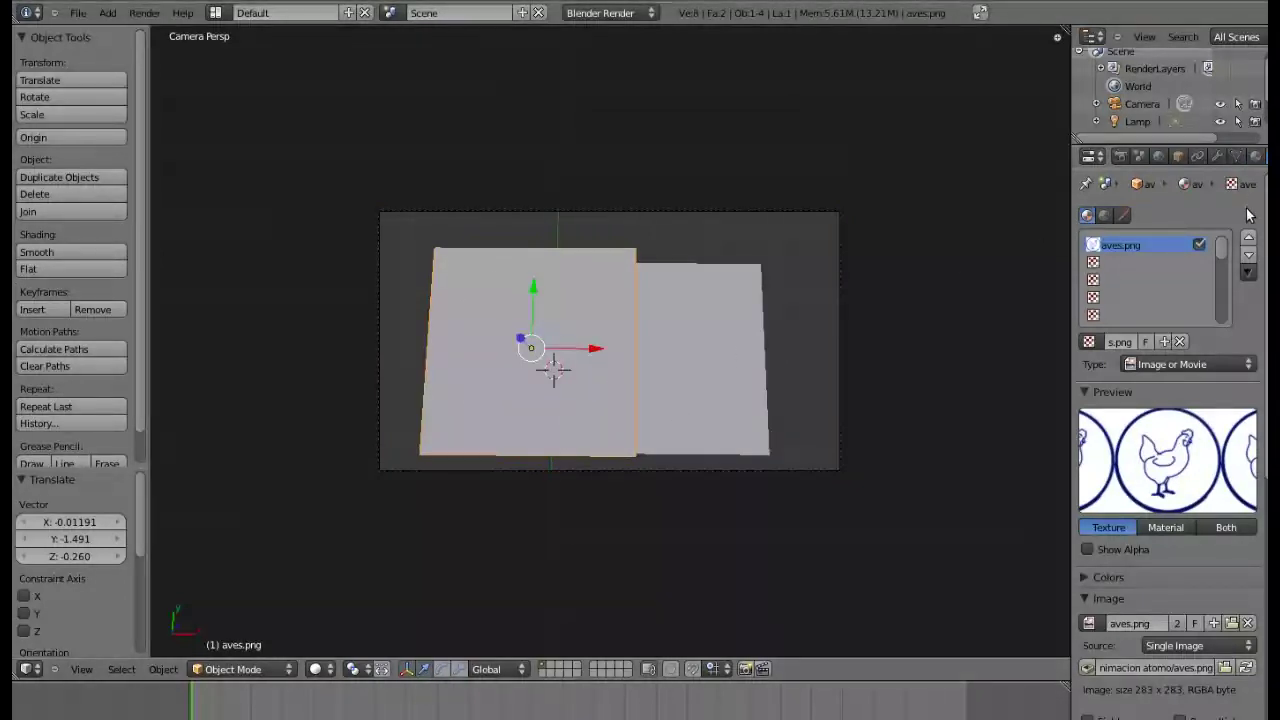
{"action": "scroll", "coordinate": [1180, 156], "scroll_direction": "down", "scroll_amount": 2}
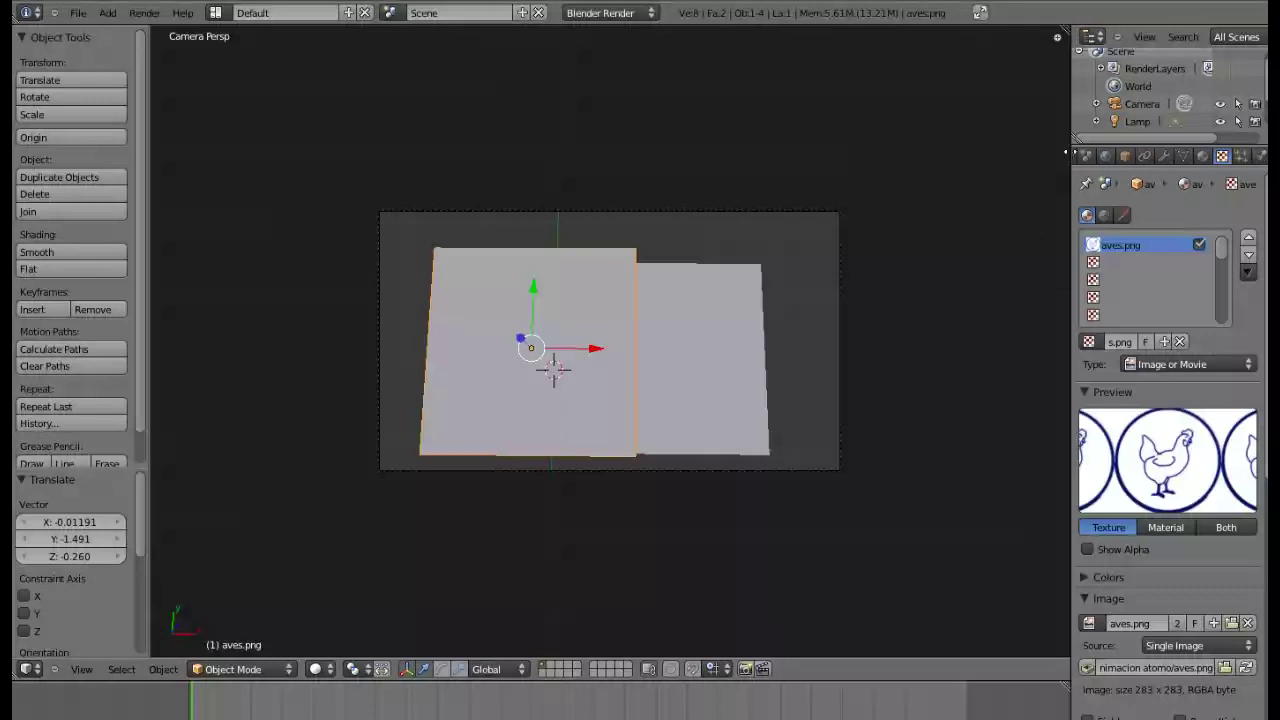
{"action": "left_click", "coordinate": [1202, 157]}
{"action": "scroll", "coordinate": [1190, 480], "scroll_direction": "down", "scroll_amount": 1}
{"action": "scroll", "coordinate": [1177, 510], "scroll_direction": "down", "scroll_amount": 1}
{"action": "scroll", "coordinate": [1177, 505], "scroll_direction": "down", "scroll_amount": 2}
{"action": "scroll", "coordinate": [1176, 502], "scroll_direction": "down", "scroll_amount": 1}
{"action": "scroll", "coordinate": [1174, 494], "scroll_direction": "down", "scroll_amount": 2}
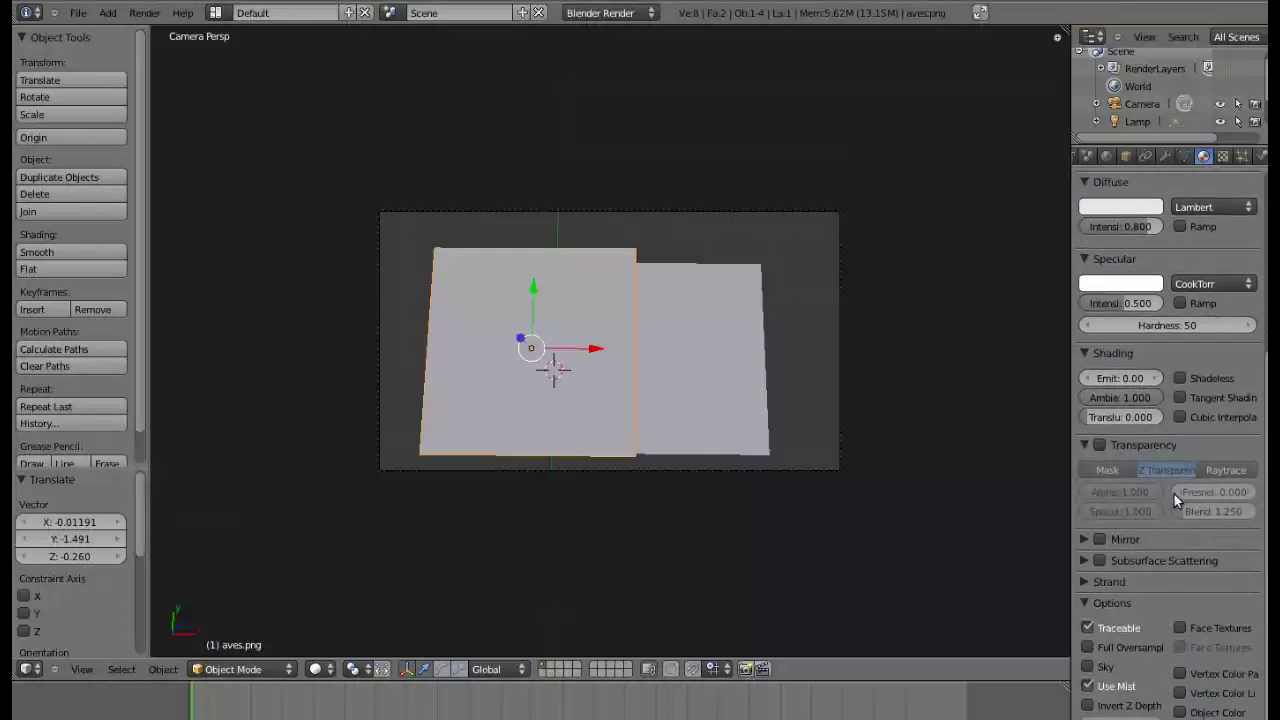
{"action": "scroll", "coordinate": [1170, 486], "scroll_direction": "down", "scroll_amount": 1}
{"action": "scroll", "coordinate": [1170, 486], "scroll_direction": "up", "scroll_amount": 2}
{"action": "scroll", "coordinate": [1170, 486], "scroll_direction": "up", "scroll_amount": 2}
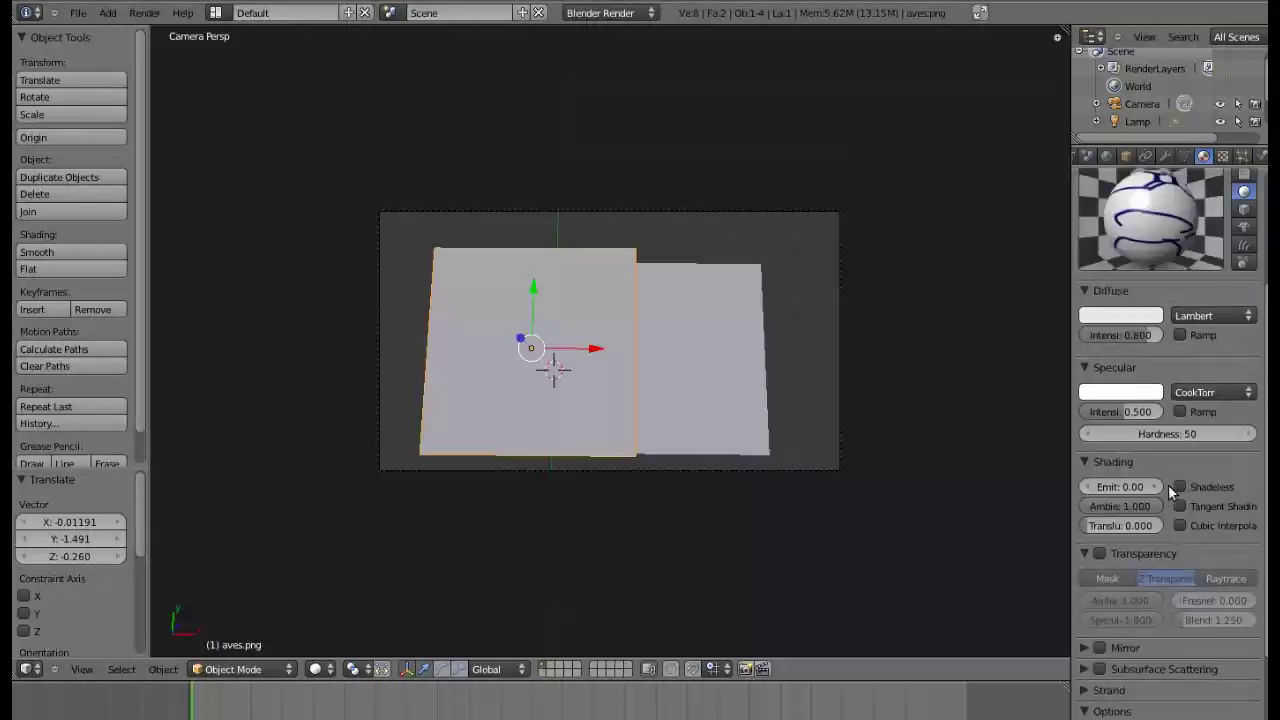
{"action": "scroll", "coordinate": [1168, 484], "scroll_direction": "up", "scroll_amount": 2}
{"action": "scroll", "coordinate": [1168, 484], "scroll_direction": "down", "scroll_amount": 3}
{"action": "scroll", "coordinate": [1168, 484], "scroll_direction": "down", "scroll_amount": 2}
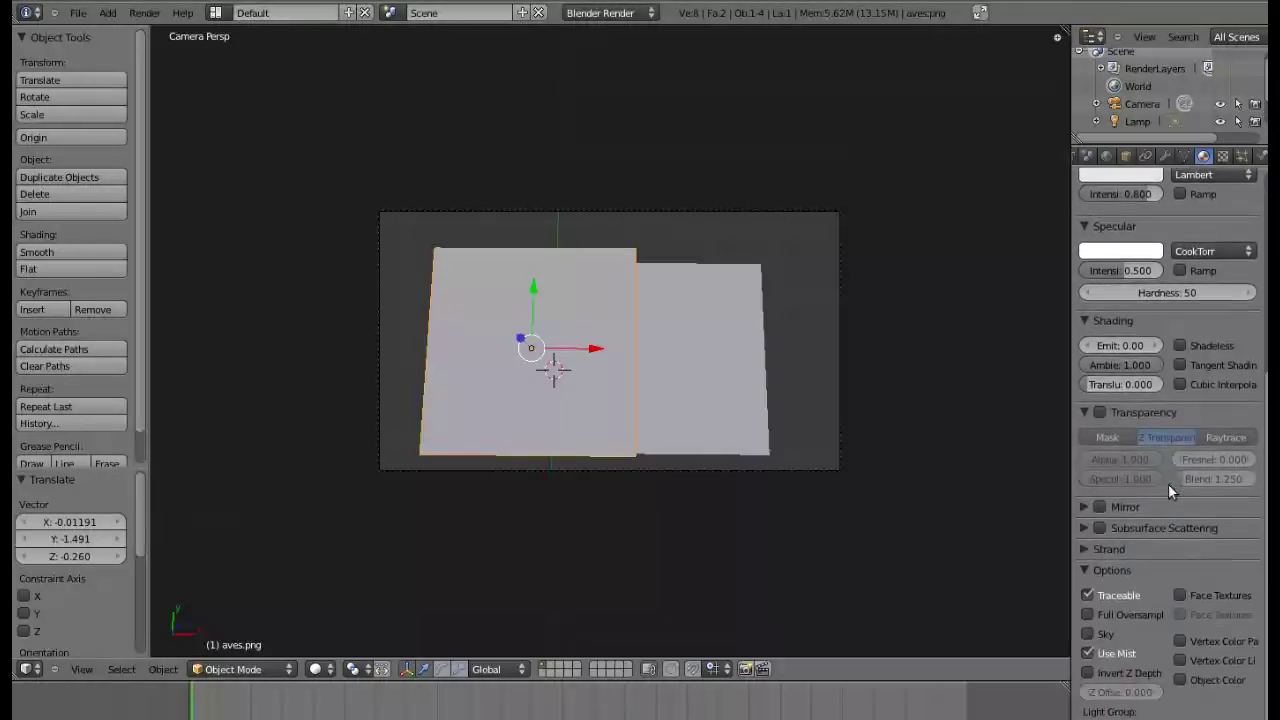
{"action": "scroll", "coordinate": [1132, 455], "scroll_direction": "up", "scroll_amount": 3}
{"action": "scroll", "coordinate": [1132, 455], "scroll_direction": "up", "scroll_amount": 1}
{"action": "scroll", "coordinate": [1132, 455], "scroll_direction": "up", "scroll_amount": 4}
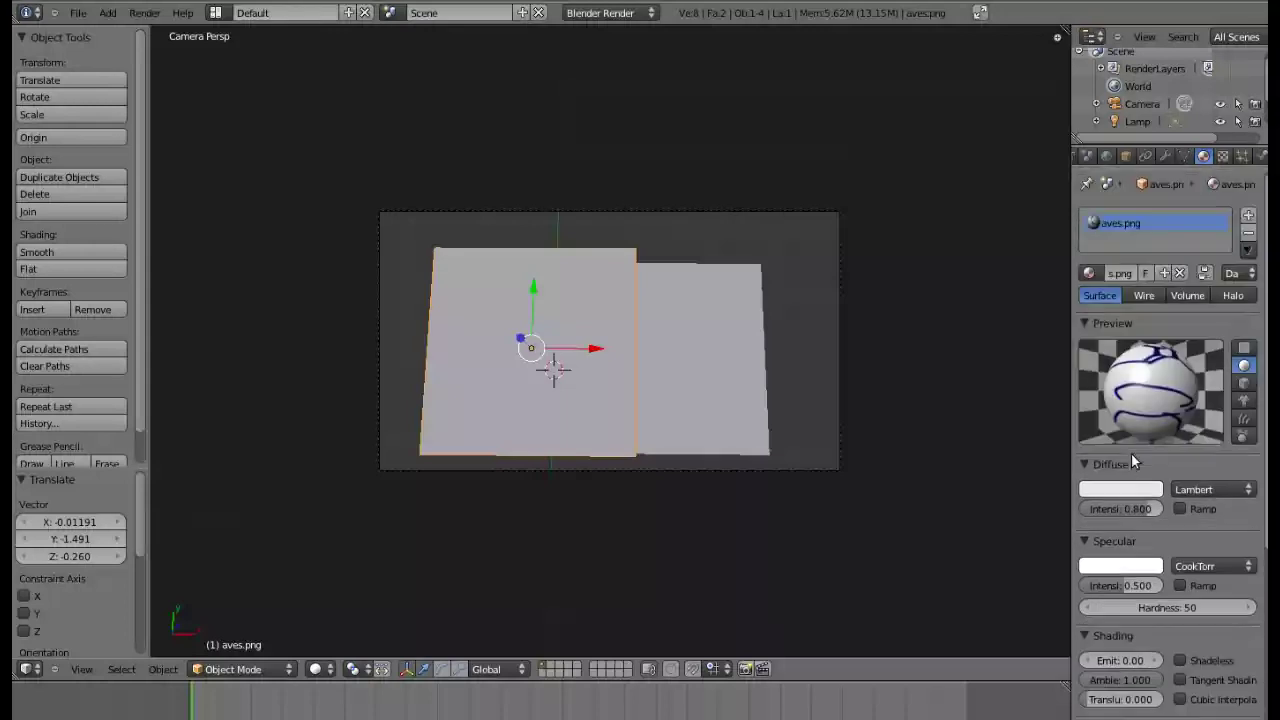
{"action": "scroll", "coordinate": [1138, 496], "scroll_direction": "down", "scroll_amount": 3}
{"action": "scroll", "coordinate": [1140, 492], "scroll_direction": "down", "scroll_amount": 6}
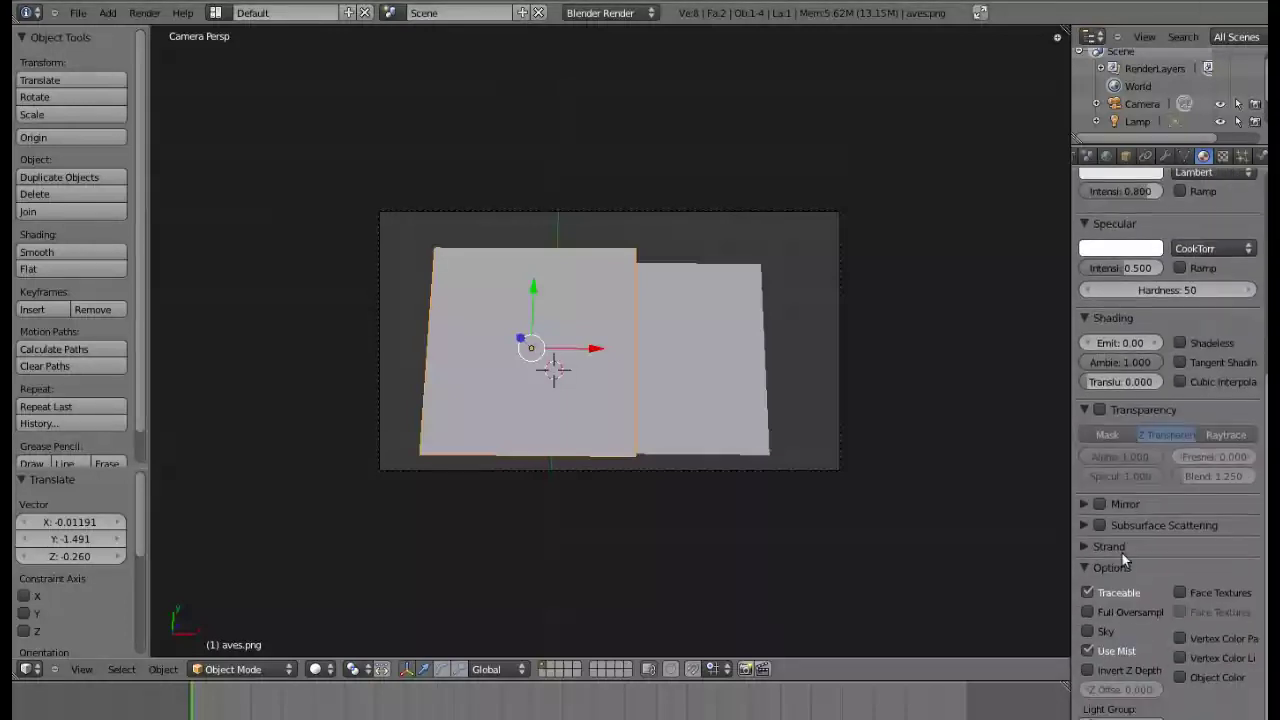
{"action": "left_click", "coordinate": [1181, 592]}
Turn on Z Transparency for the aves.png material
{"action": "scroll", "coordinate": [1170, 612], "scroll_direction": "up", "scroll_amount": 7}
{"action": "scroll", "coordinate": [1169, 610], "scroll_direction": "up", "scroll_amount": 2}
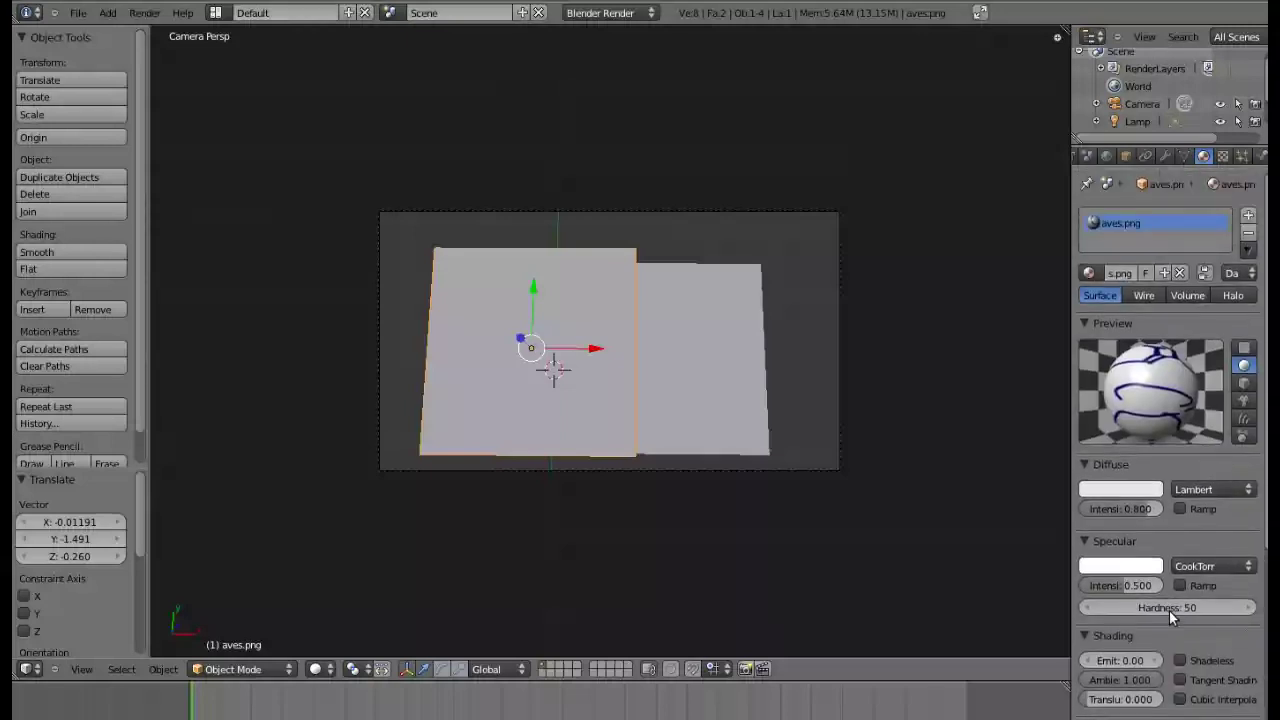
{"action": "scroll", "coordinate": [1169, 612], "scroll_direction": "down", "scroll_amount": 7}
{"action": "scroll", "coordinate": [1164, 617], "scroll_direction": "down", "scroll_amount": 2}
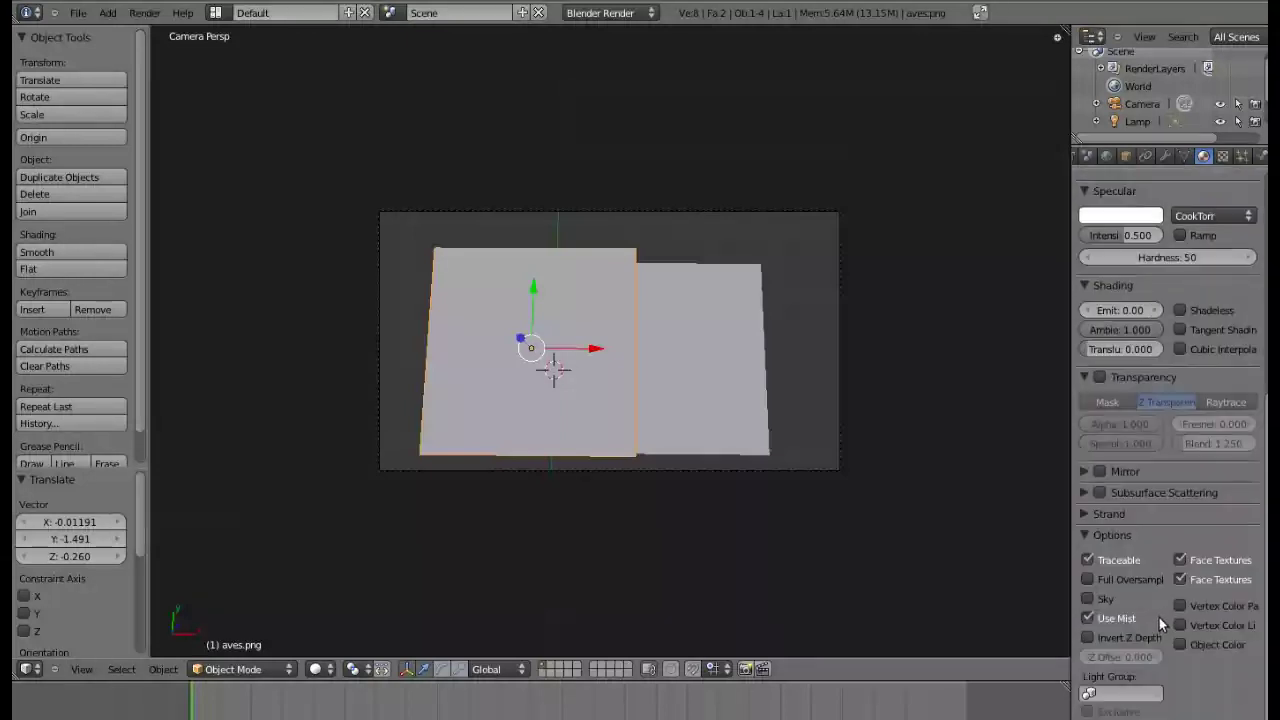
{"action": "scroll", "coordinate": [1159, 617], "scroll_direction": "up", "scroll_amount": 3}
{"action": "scroll", "coordinate": [1159, 617], "scroll_direction": "up", "scroll_amount": 1}
{"action": "scroll", "coordinate": [1150, 615], "scroll_direction": "up", "scroll_amount": 3}
{"action": "scroll", "coordinate": [1151, 614], "scroll_direction": "up", "scroll_amount": 2}
{"action": "scroll", "coordinate": [1151, 614], "scroll_direction": "down", "scroll_amount": 5}
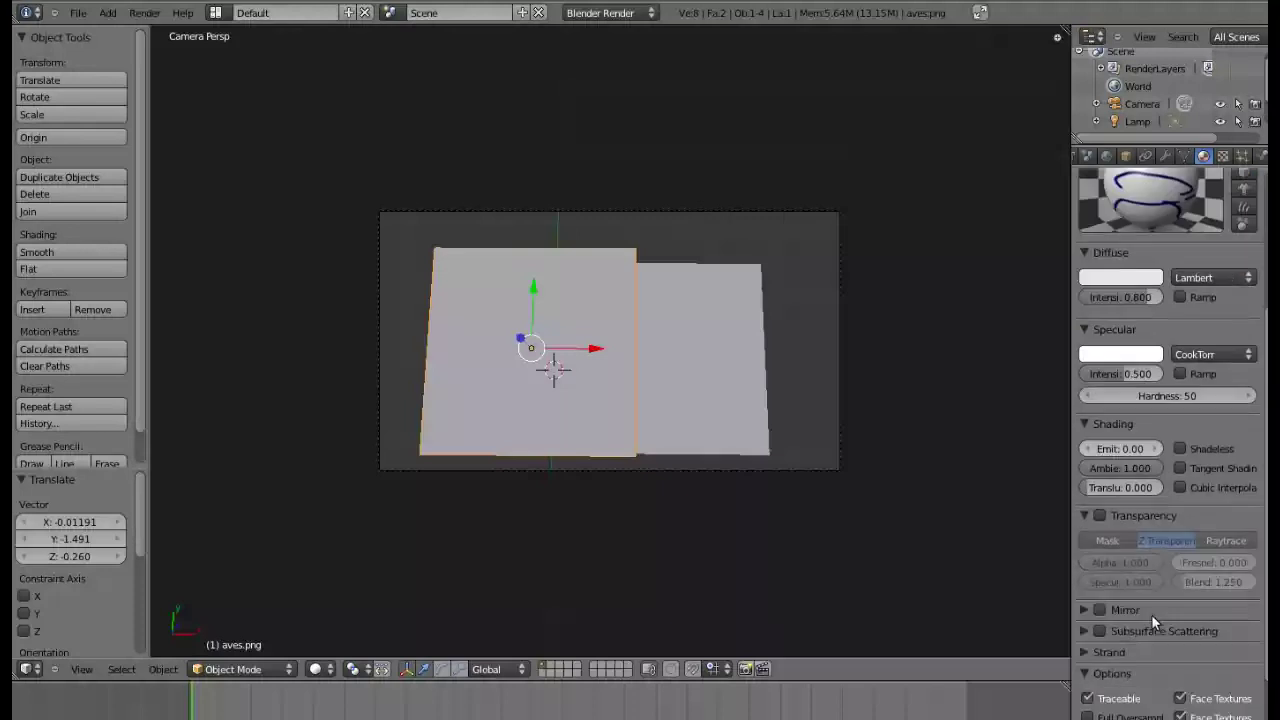
{"action": "left_click", "coordinate": [1099, 516]}
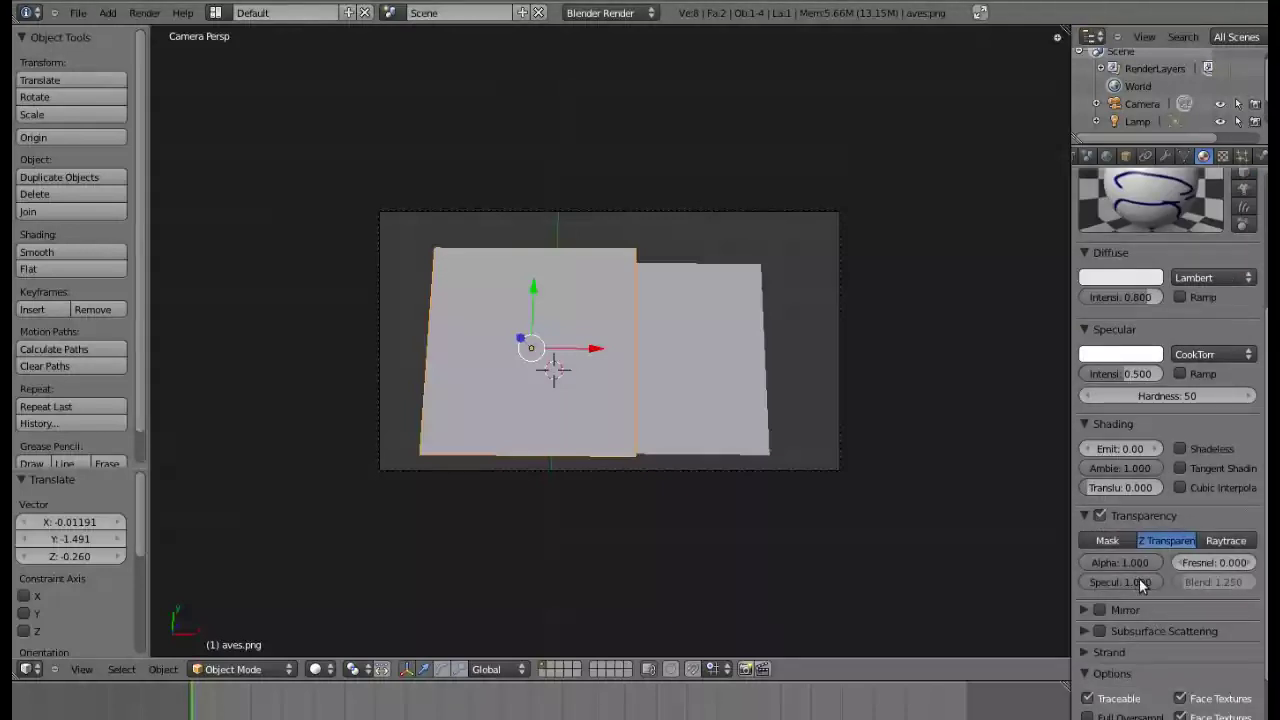
{"action": "scroll", "coordinate": [1138, 577], "scroll_direction": "up", "scroll_amount": 5}
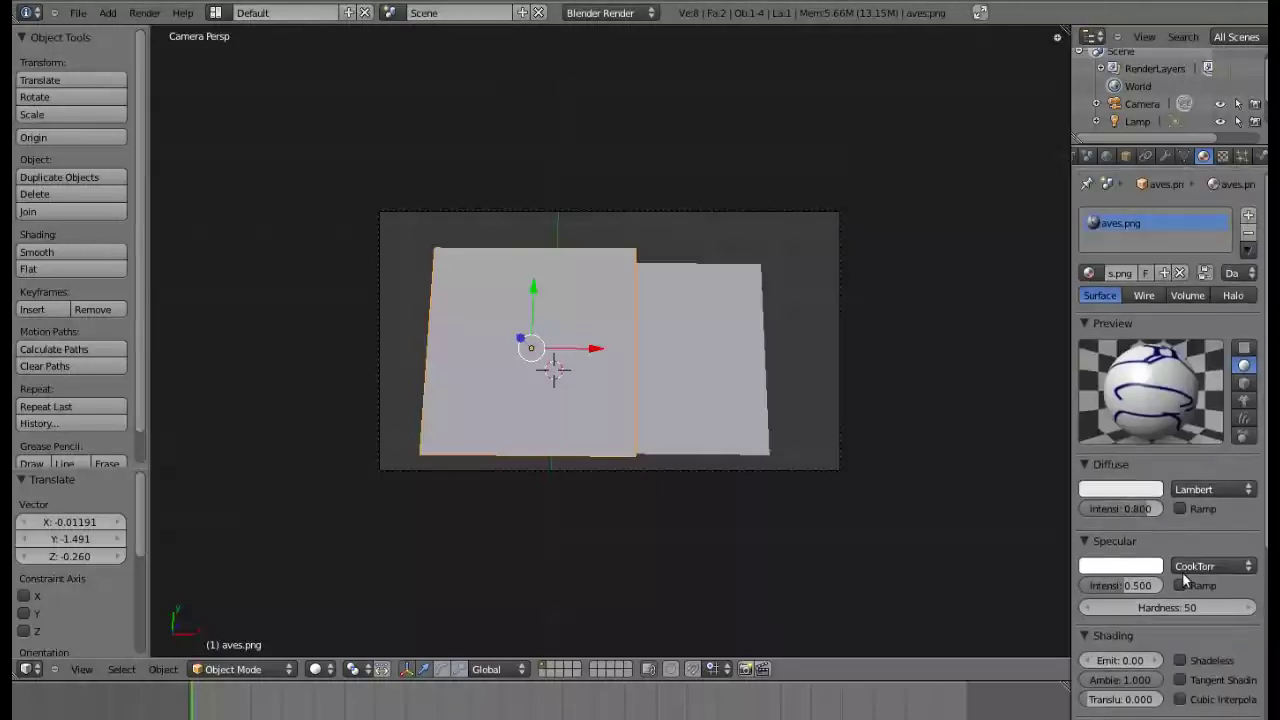
Turn off the aves.png material's face-texture alpha option
{"action": "left_click", "coordinate": [1224, 158]}
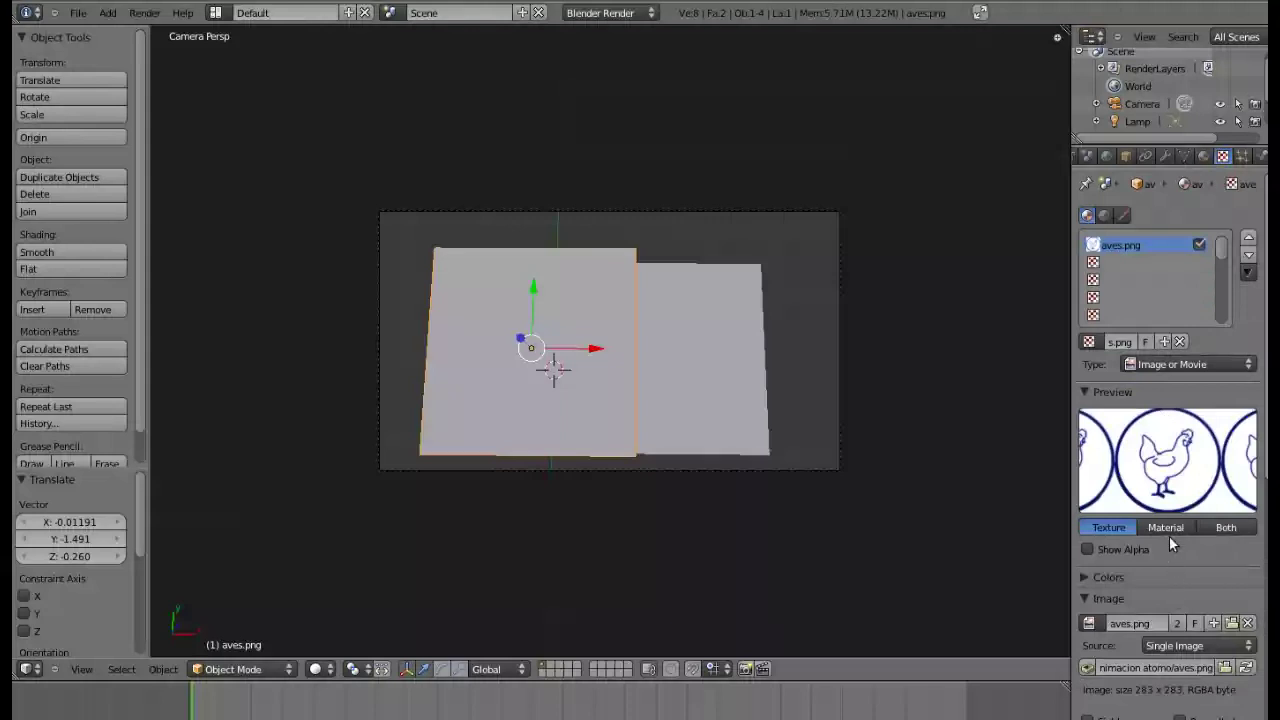
{"action": "left_click", "coordinate": [1203, 156]}
{"action": "scroll", "coordinate": [1155, 500], "scroll_direction": "down", "scroll_amount": 5}
{"action": "scroll", "coordinate": [1158, 508], "scroll_direction": "down", "scroll_amount": 4}
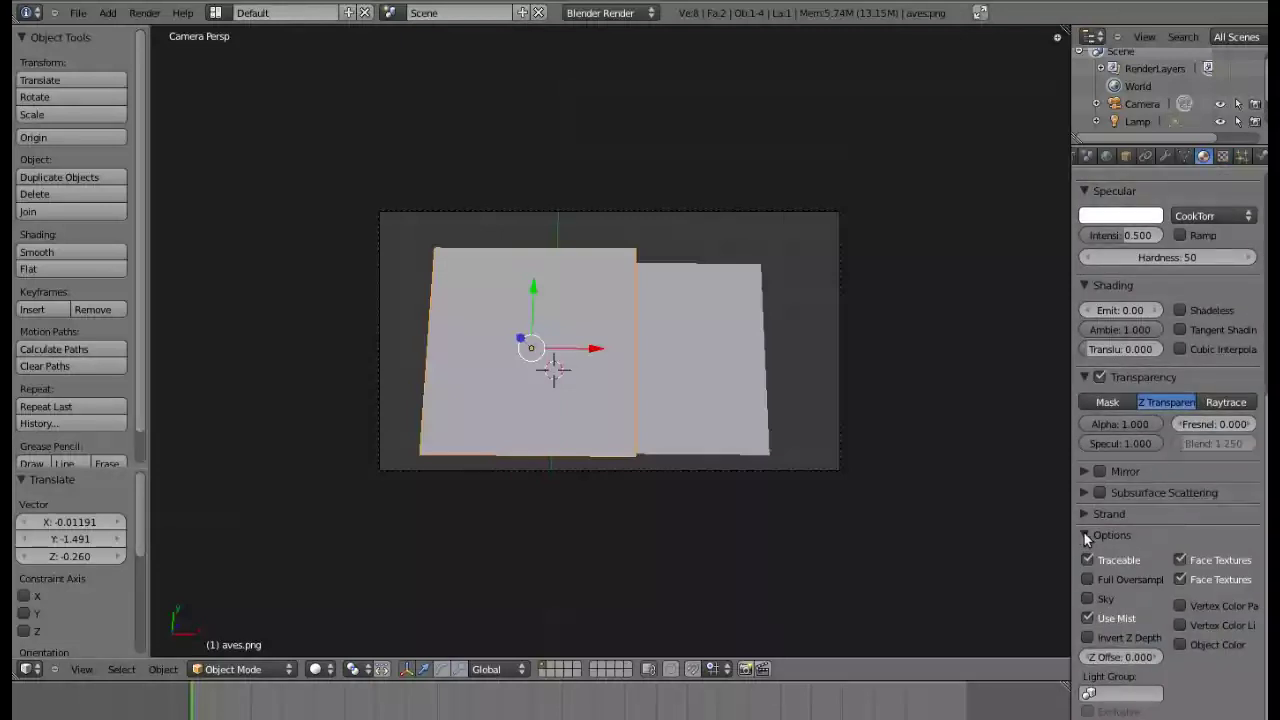
{"action": "left_click", "coordinate": [1181, 560]}
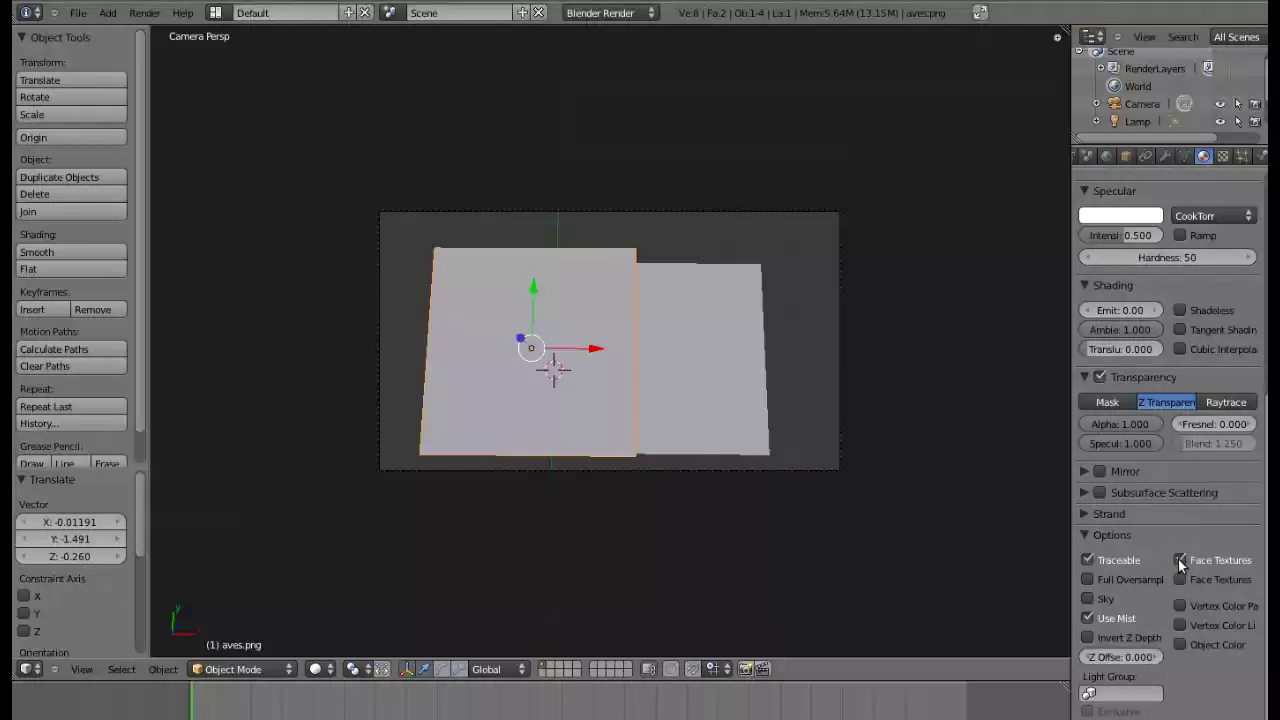
{"action": "scroll", "coordinate": [1164, 588], "scroll_direction": "up", "scroll_amount": 5}
{"action": "scroll", "coordinate": [1164, 588], "scroll_direction": "up", "scroll_amount": 3}
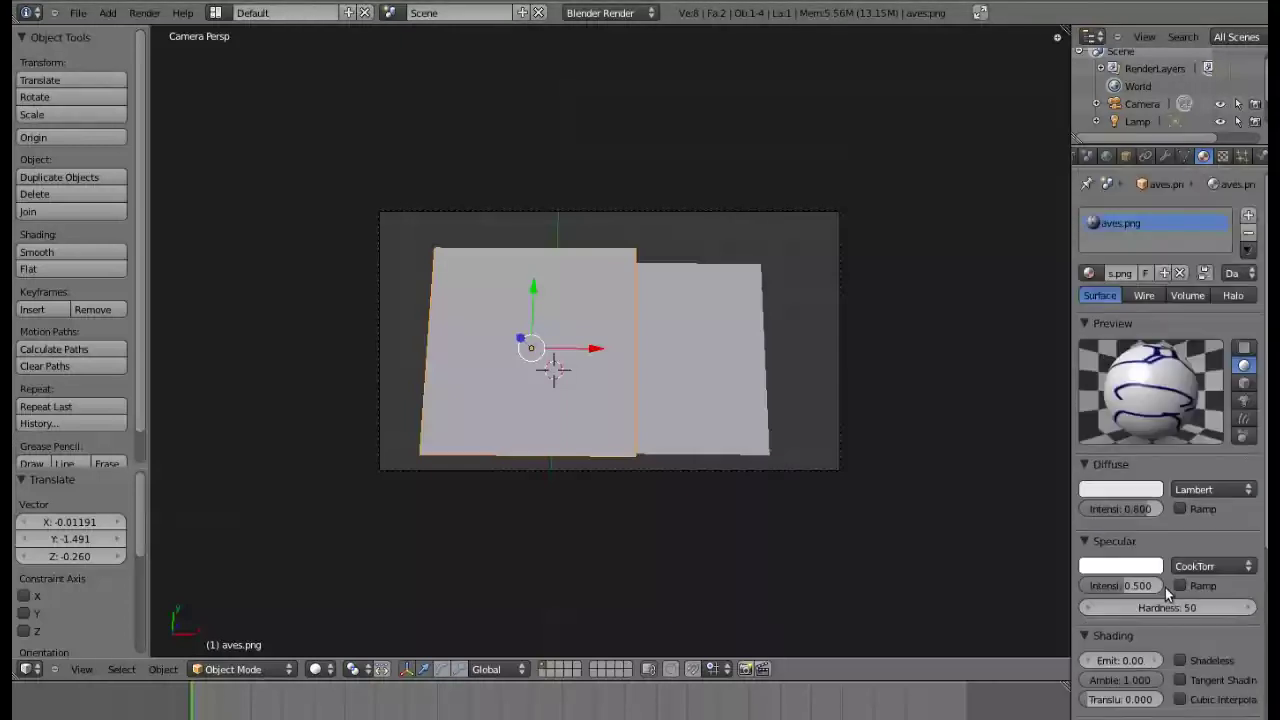
{"action": "left_click", "coordinate": [1222, 156]}
Enable Show Alpha and Premultiply on the aves.png image texture
{"action": "scroll", "coordinate": [1143, 505], "scroll_direction": "down", "scroll_amount": 2}
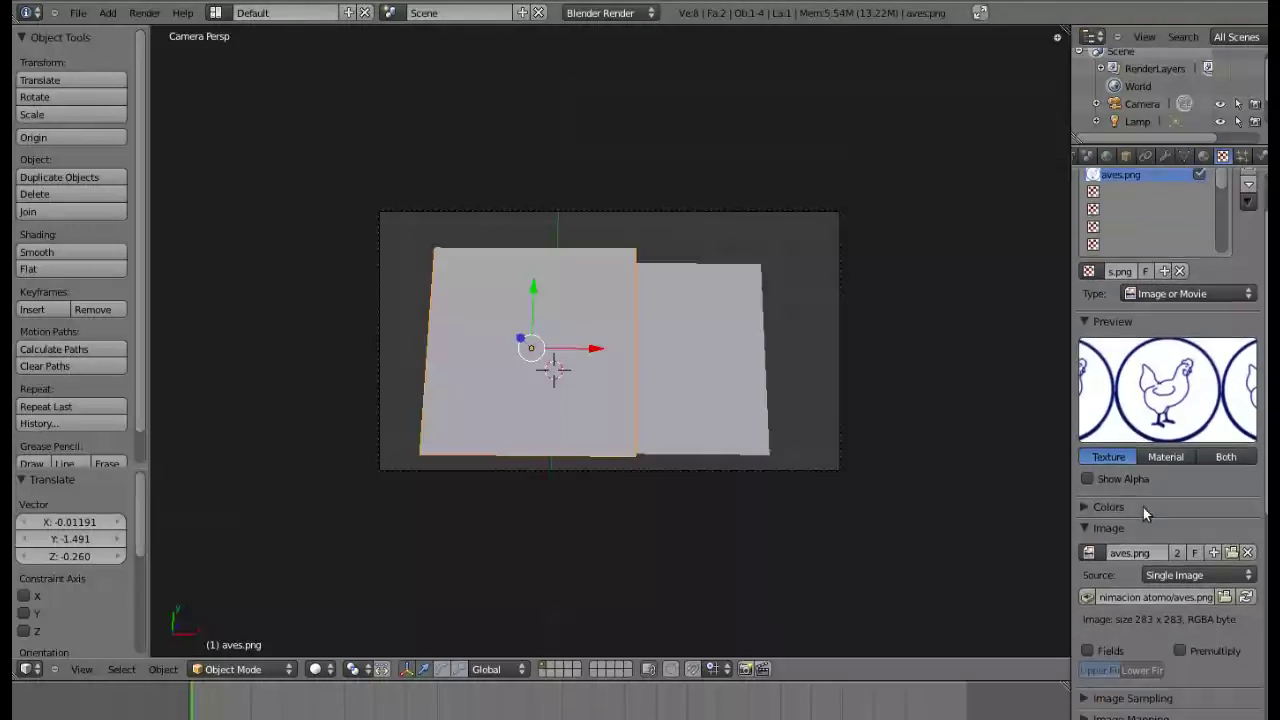
{"action": "scroll", "coordinate": [1143, 505], "scroll_direction": "down", "scroll_amount": 3}
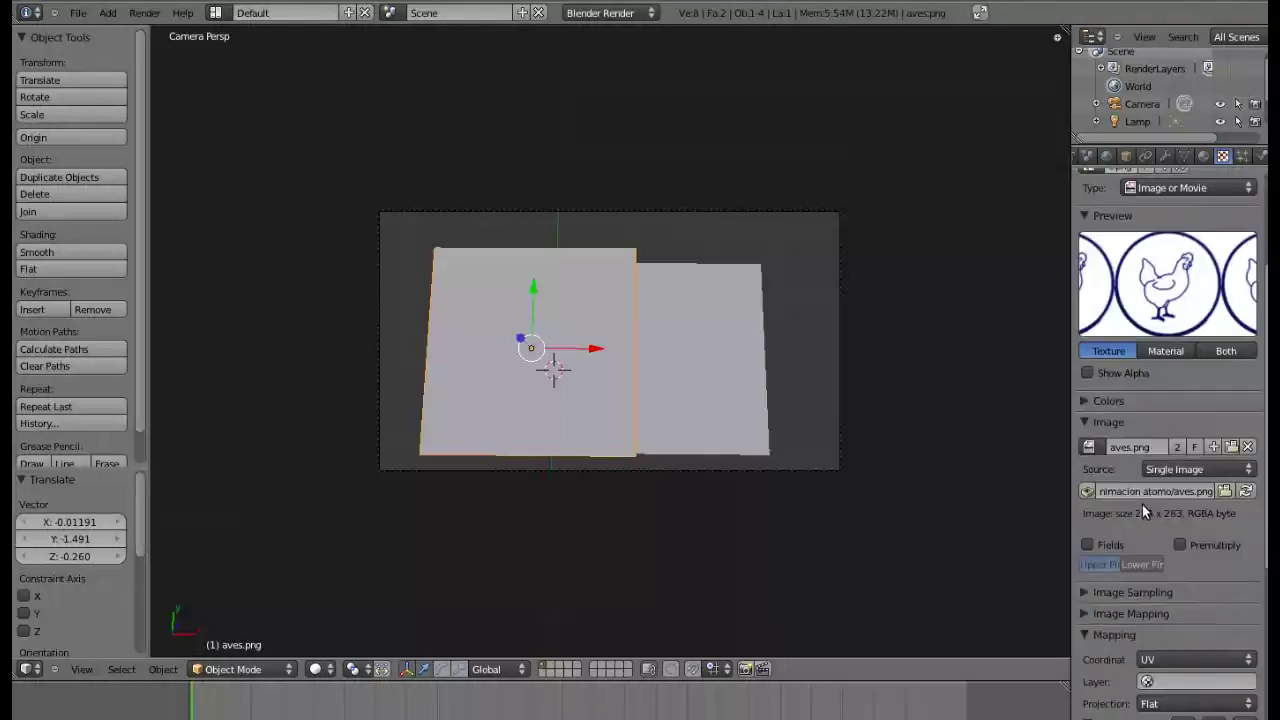
{"action": "left_click", "coordinate": [1084, 374]}
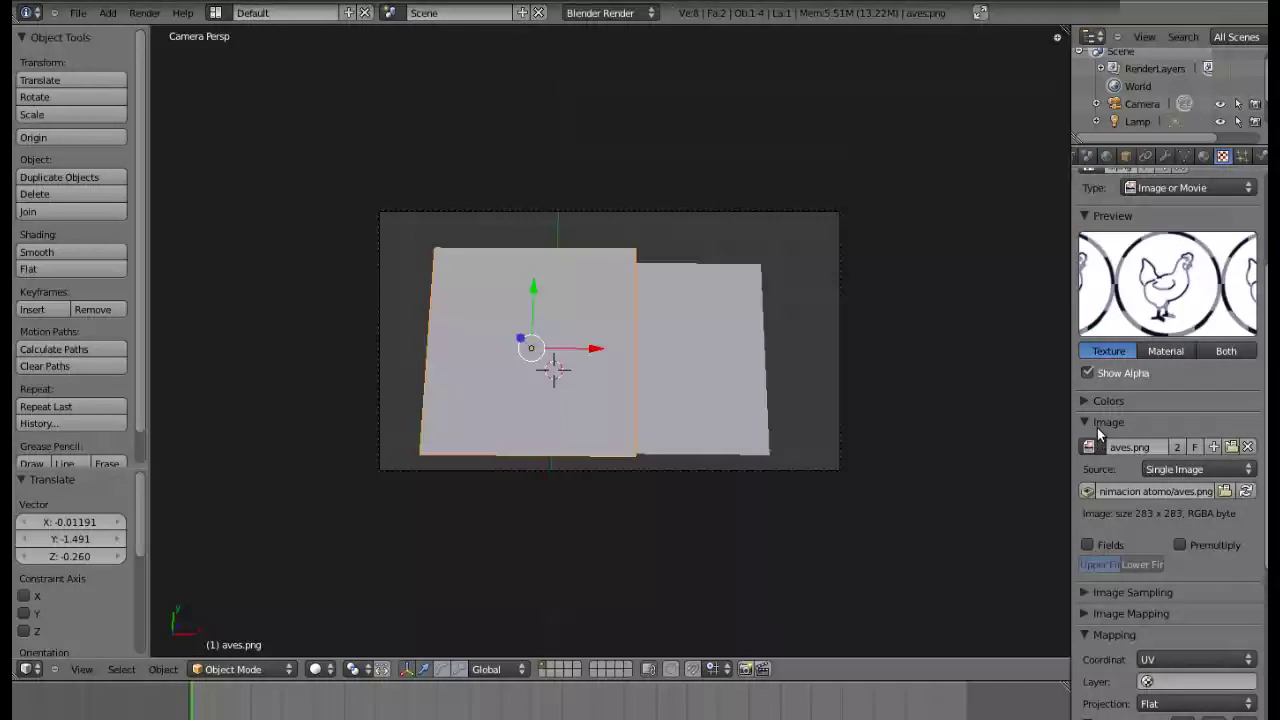
{"action": "left_click", "coordinate": [1180, 547]}
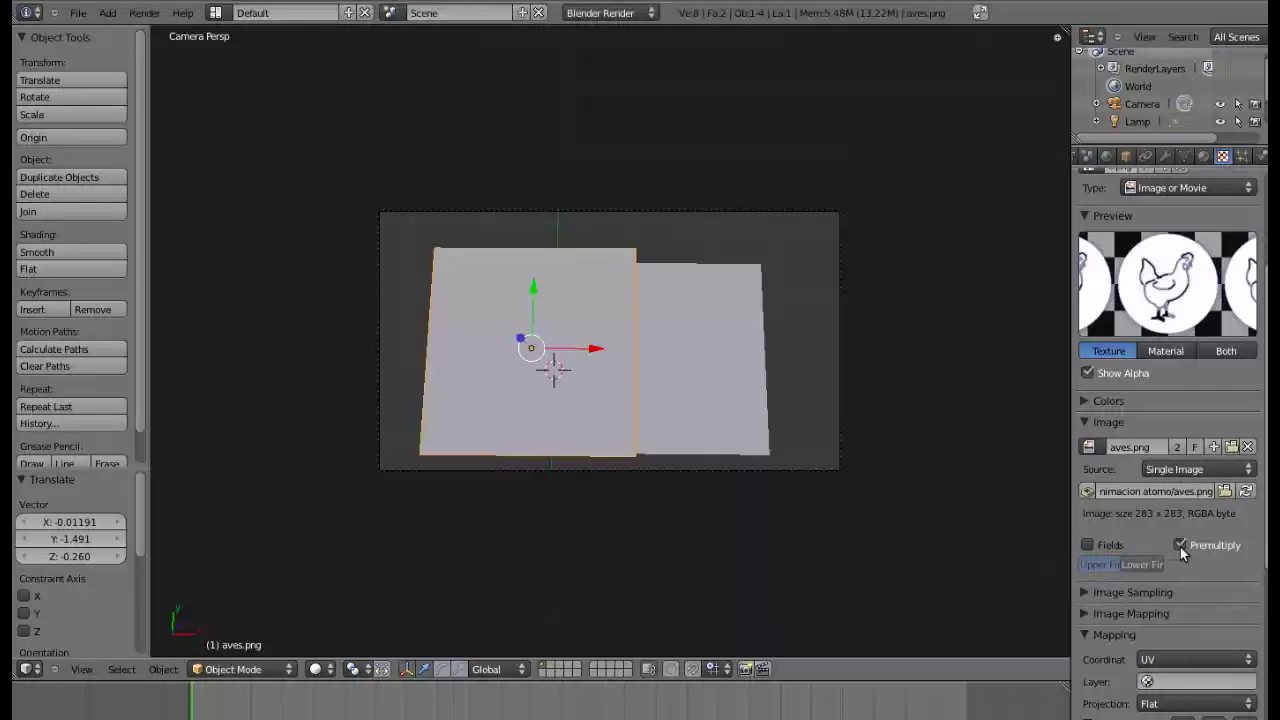
Turn off MIP Map under the texture's Image Sampling settings
{"action": "scroll", "coordinate": [1193, 513], "scroll_direction": "down", "scroll_amount": 2}
{"action": "scroll", "coordinate": [1193, 513], "scroll_direction": "down", "scroll_amount": 3}
{"action": "scroll", "coordinate": [1193, 512], "scroll_direction": "down", "scroll_amount": 2}
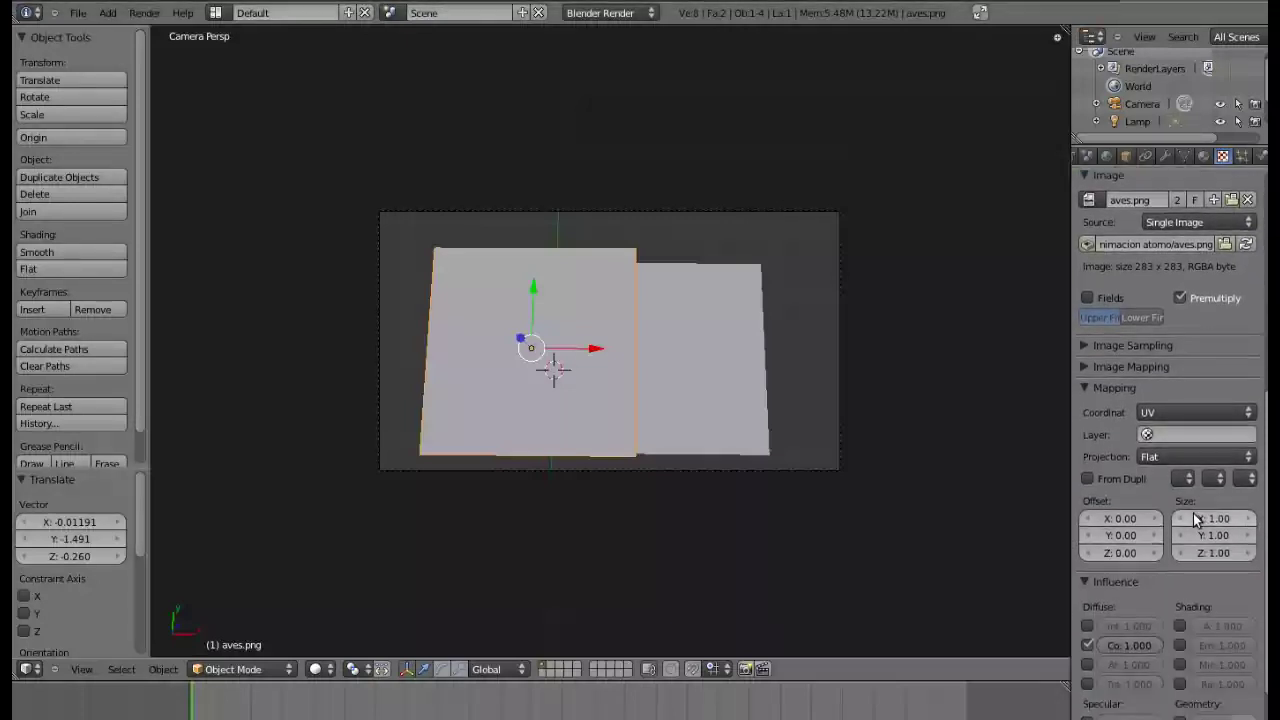
{"action": "scroll", "coordinate": [1192, 512], "scroll_direction": "up", "scroll_amount": 3}
{"action": "left_click", "coordinate": [1086, 451]}
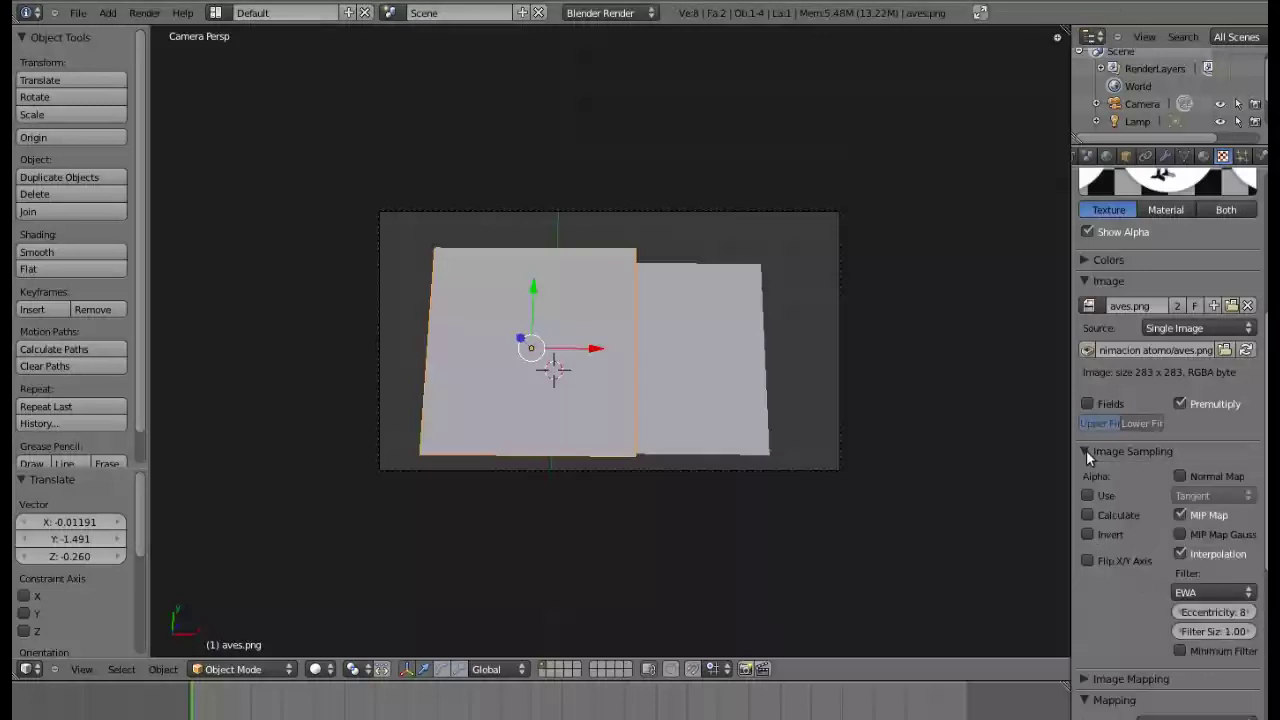
{"action": "scroll", "coordinate": [1180, 492], "scroll_direction": "up", "scroll_amount": 2}
{"action": "scroll", "coordinate": [1180, 492], "scroll_direction": "up", "scroll_amount": 1}
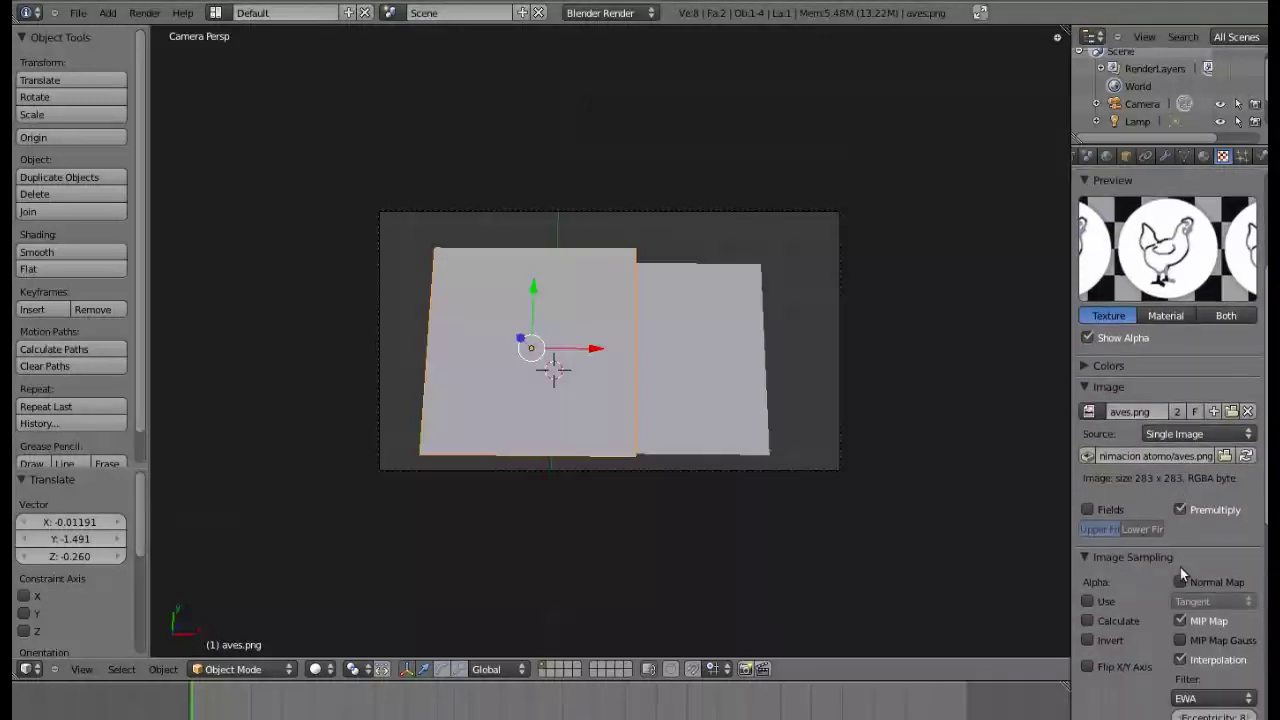
{"action": "left_click", "coordinate": [1181, 621]}
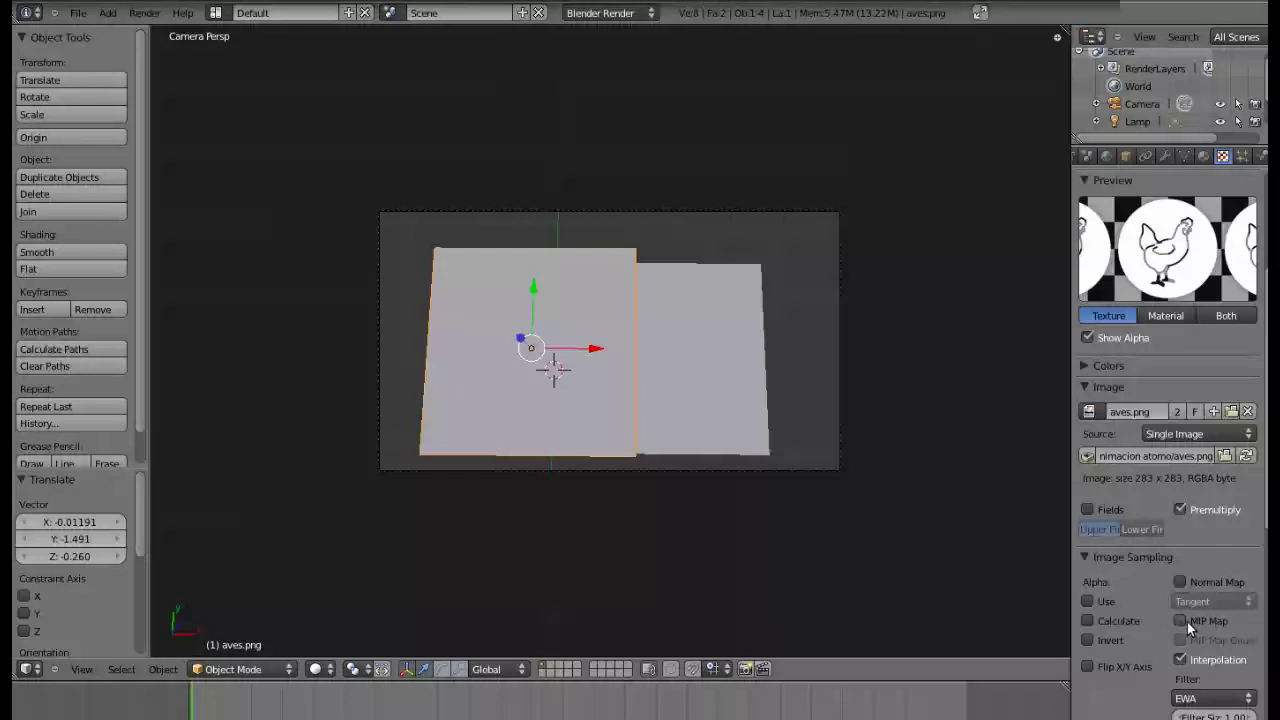
{"action": "scroll", "coordinate": [1190, 620], "scroll_direction": "up", "scroll_amount": 4}
{"action": "scroll", "coordinate": [1190, 620], "scroll_direction": "down", "scroll_amount": 1}
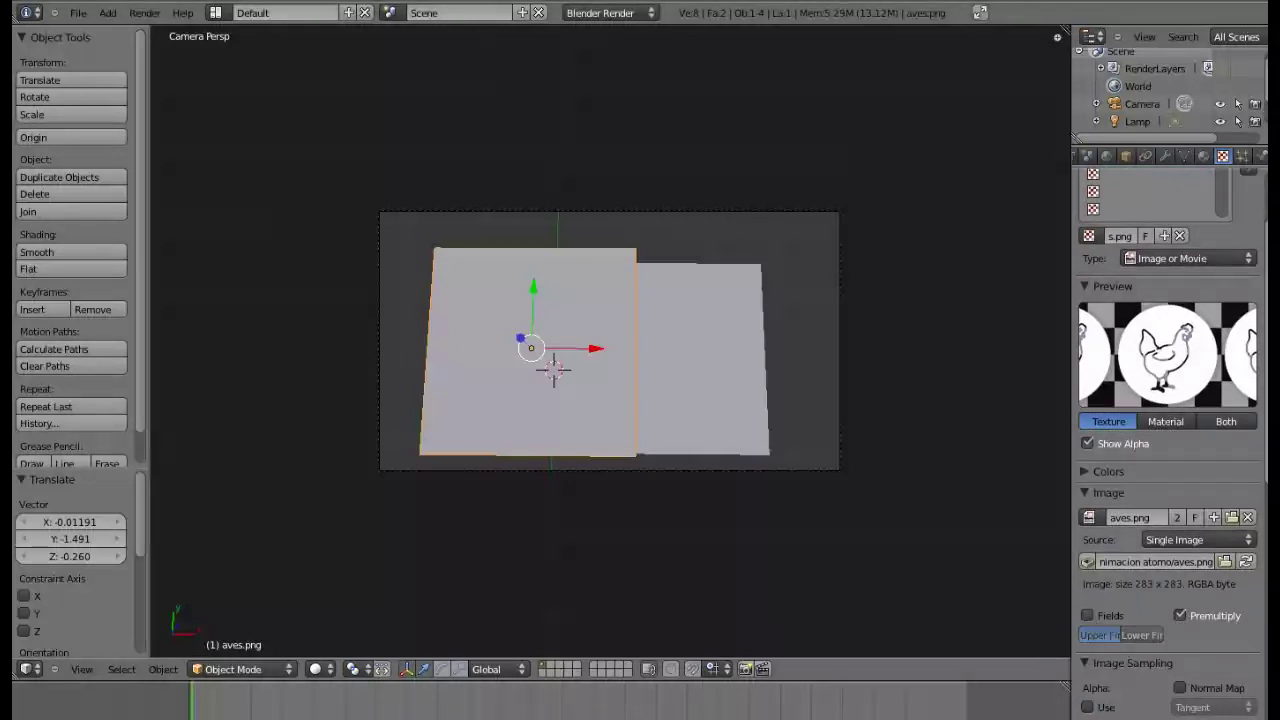
Enable Use Alpha under Image Sampling for the aves.png chicken texture
{"action": "scroll", "coordinate": [1180, 615], "scroll_direction": "down", "scroll_amount": 6}
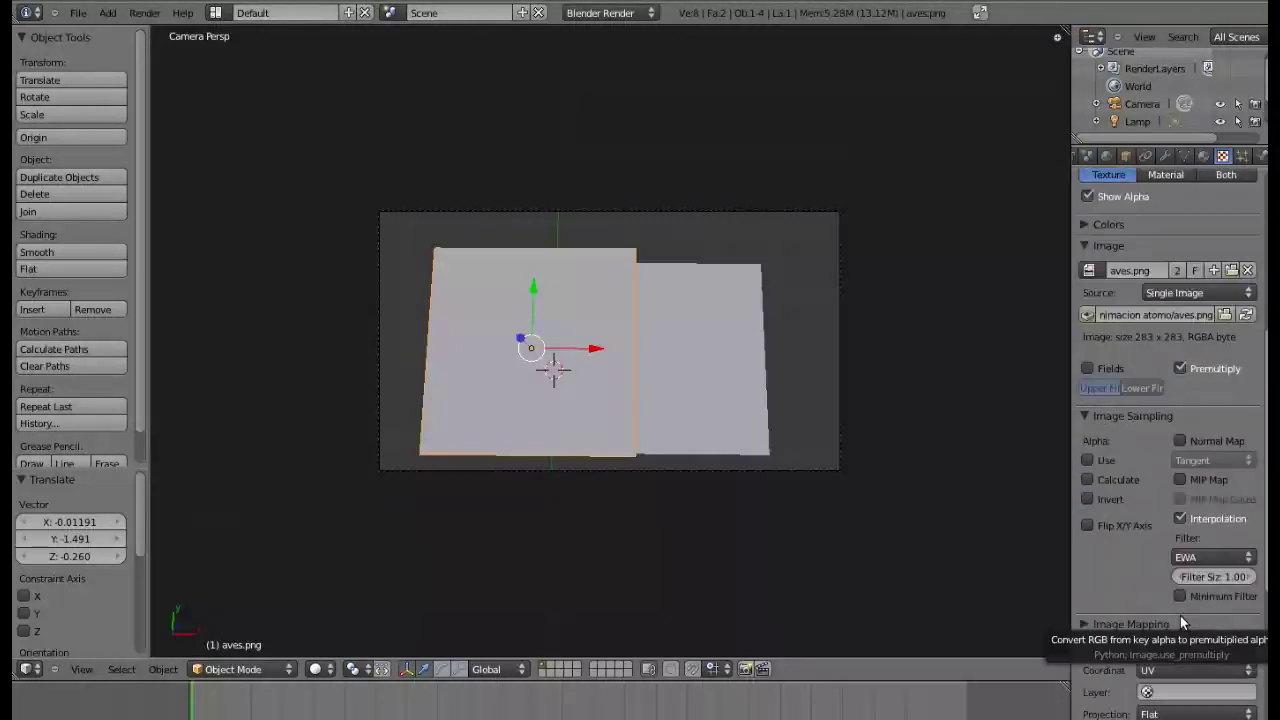
{"action": "scroll", "coordinate": [1180, 615], "scroll_direction": "down", "scroll_amount": 5}
{"action": "scroll", "coordinate": [1186, 601], "scroll_direction": "down", "scroll_amount": 3}
{"action": "scroll", "coordinate": [1186, 602], "scroll_direction": "up", "scroll_amount": 4}
{"action": "scroll", "coordinate": [1187, 600], "scroll_direction": "up", "scroll_amount": 6}
{"action": "scroll", "coordinate": [1189, 597], "scroll_direction": "up", "scroll_amount": 3}
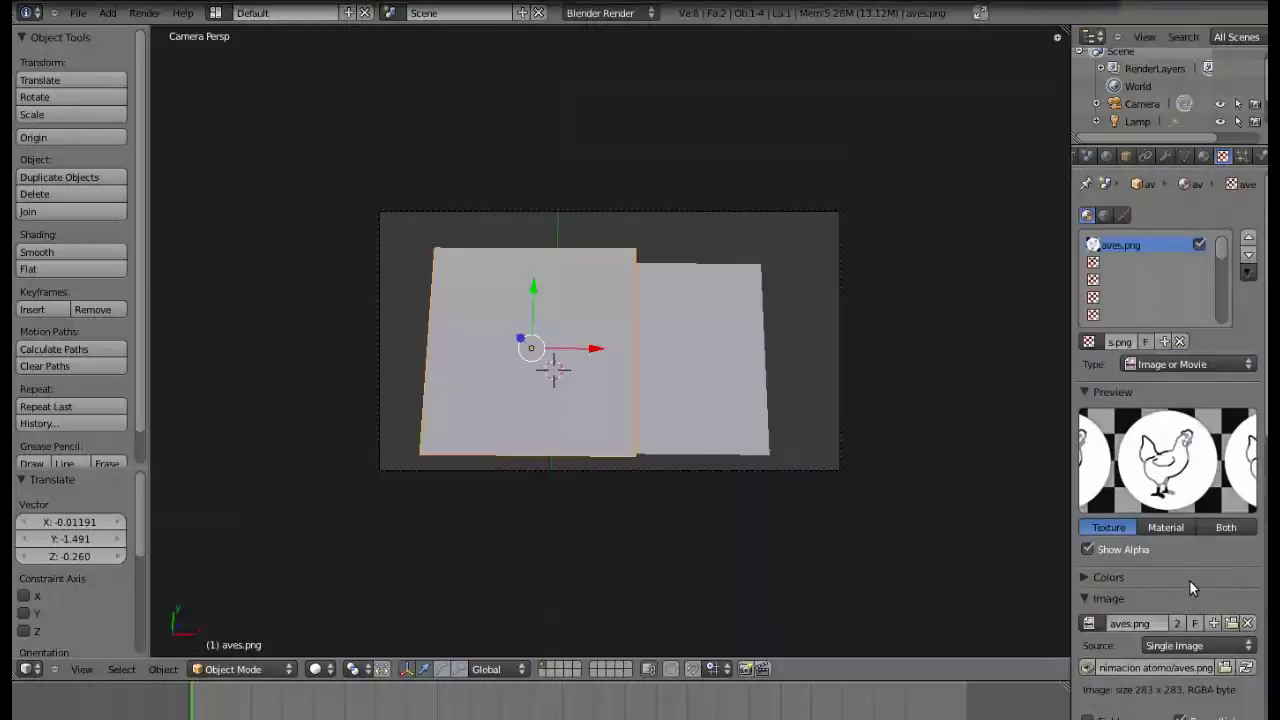
{"action": "scroll", "coordinate": [1189, 580], "scroll_direction": "down", "scroll_amount": 2}
{"action": "scroll", "coordinate": [1190, 581], "scroll_direction": "down", "scroll_amount": 1}
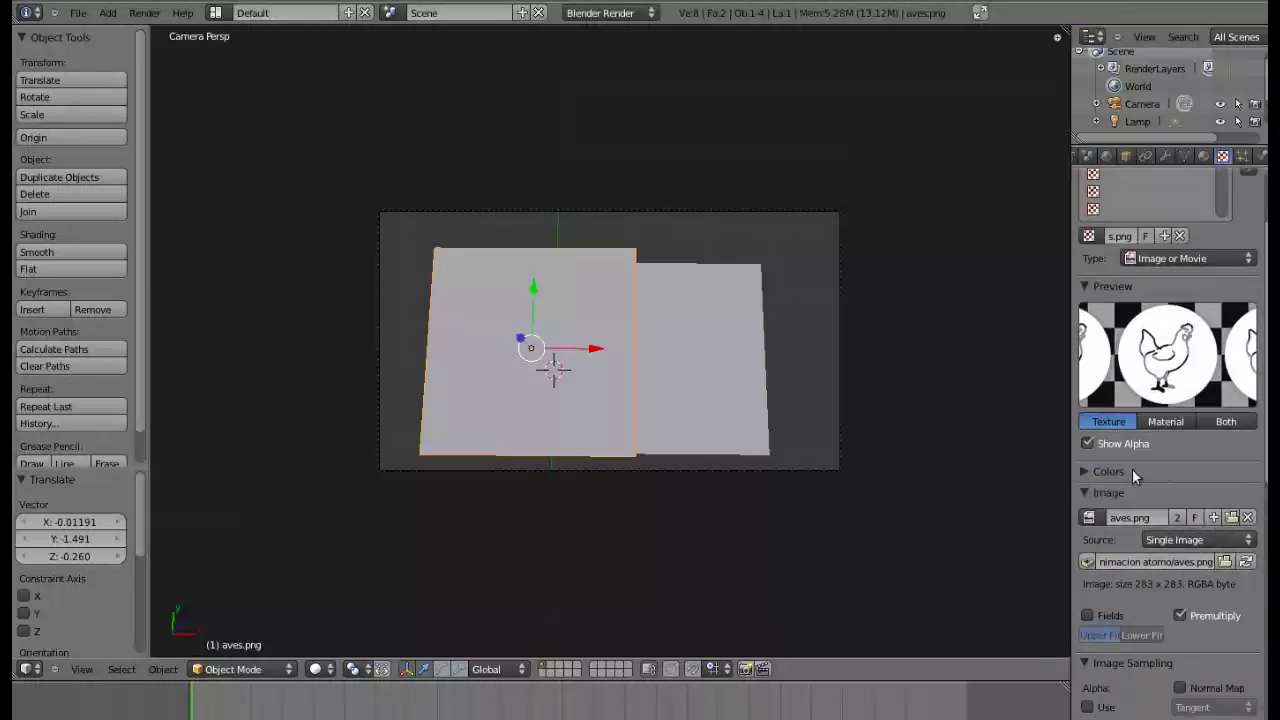
{"action": "left_click", "coordinate": [1090, 471]}
{"action": "left_click", "coordinate": [1089, 471]}
{"action": "scroll", "coordinate": [1189, 543], "scroll_direction": "down", "scroll_amount": 2}
{"action": "scroll", "coordinate": [1189, 543], "scroll_direction": "down", "scroll_amount": 2}
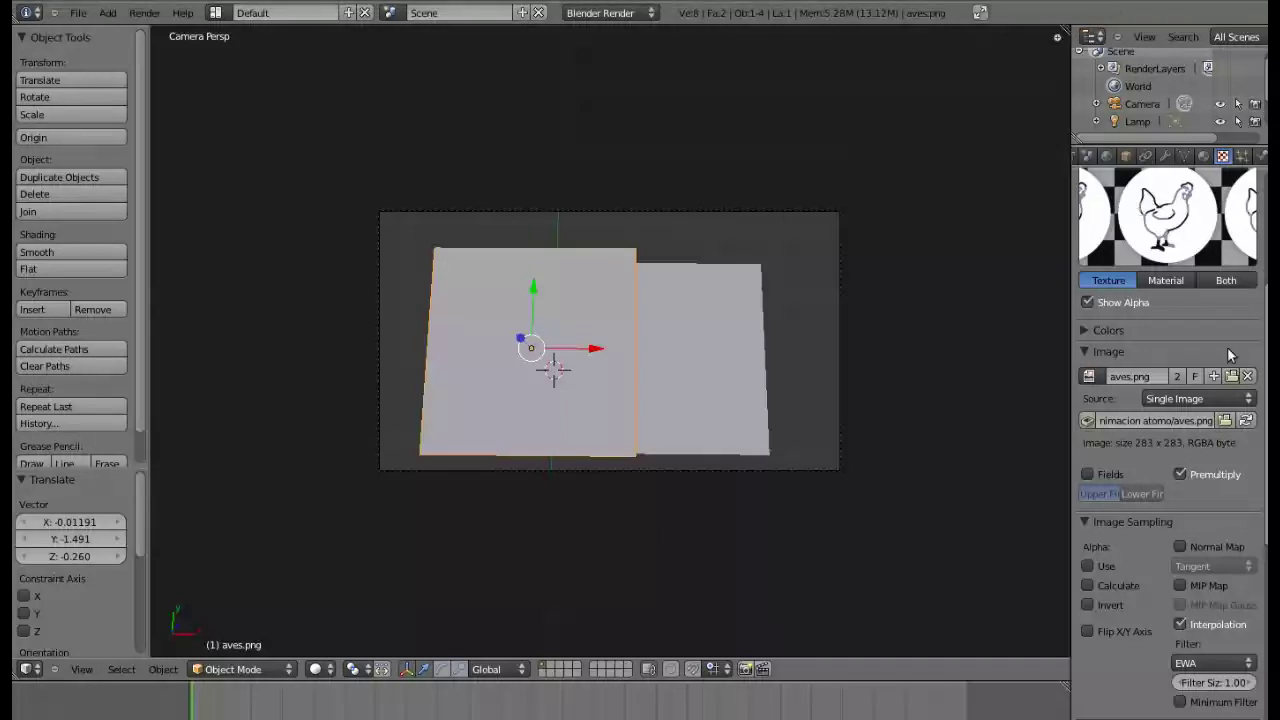
{"action": "scroll", "coordinate": [1212, 508], "scroll_direction": "down", "scroll_amount": 2}
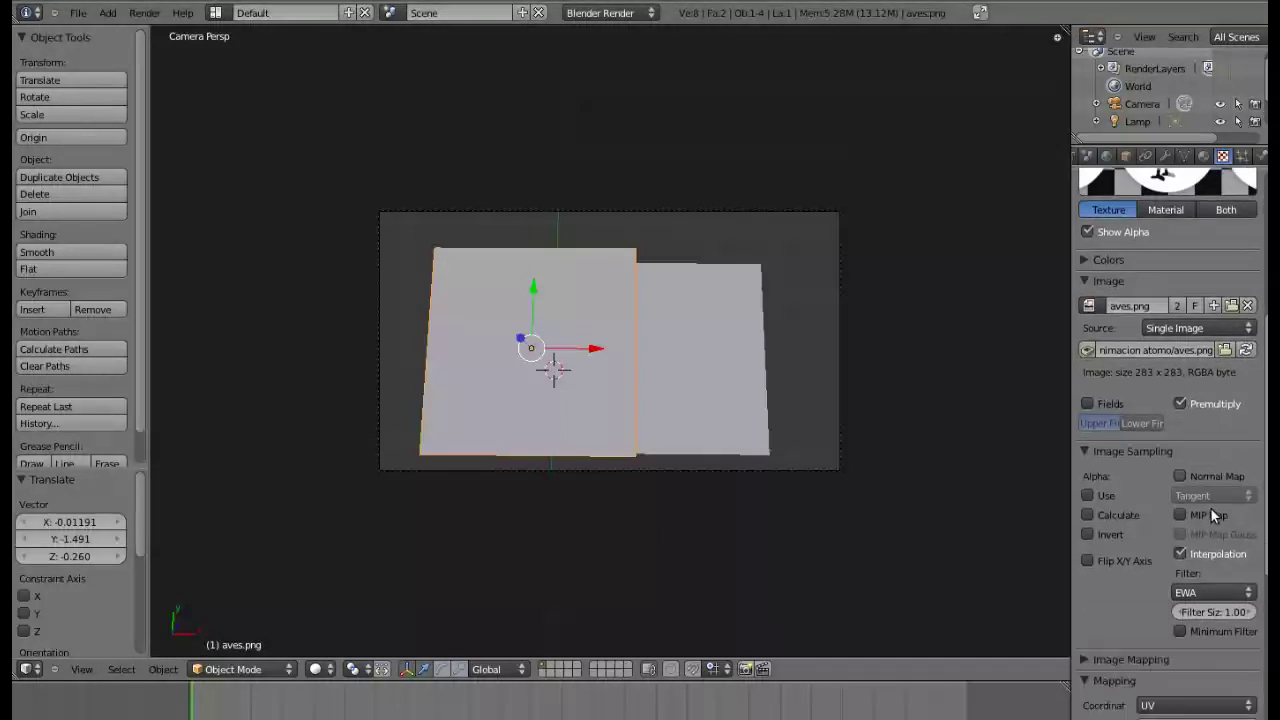
{"action": "scroll", "coordinate": [1210, 507], "scroll_direction": "up", "scroll_amount": 2}
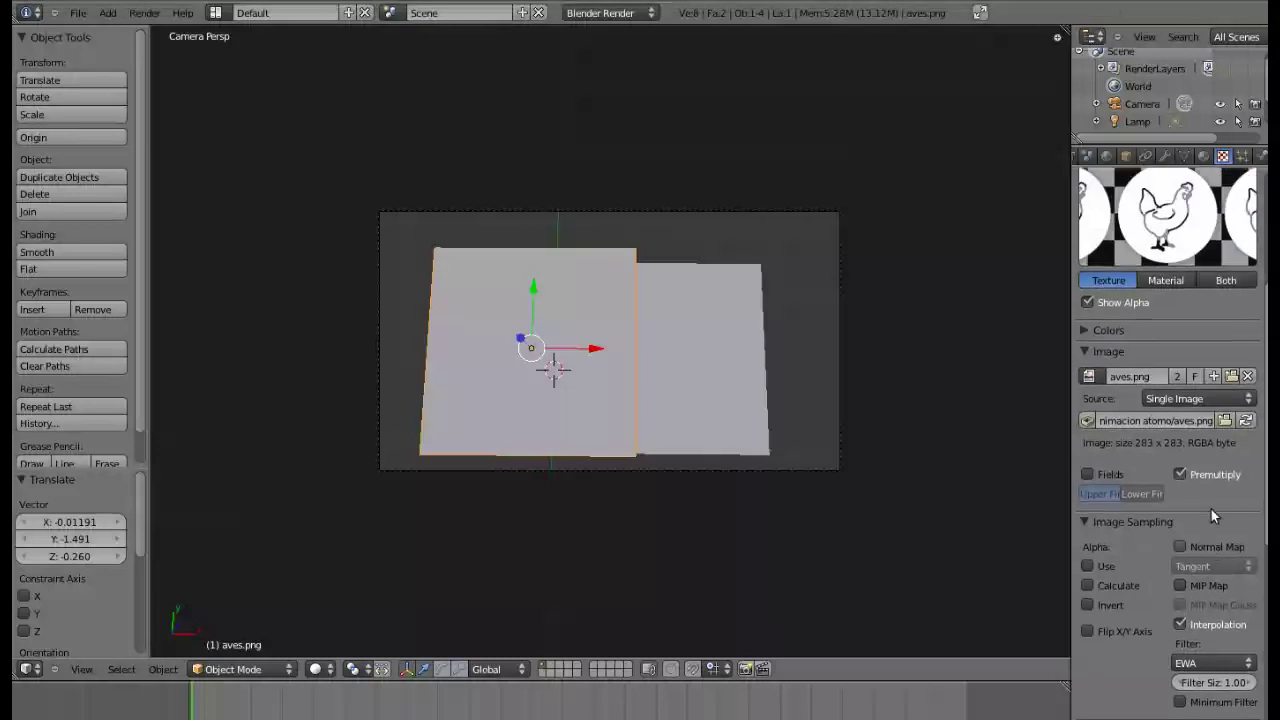
{"action": "left_click", "coordinate": [1087, 566]}
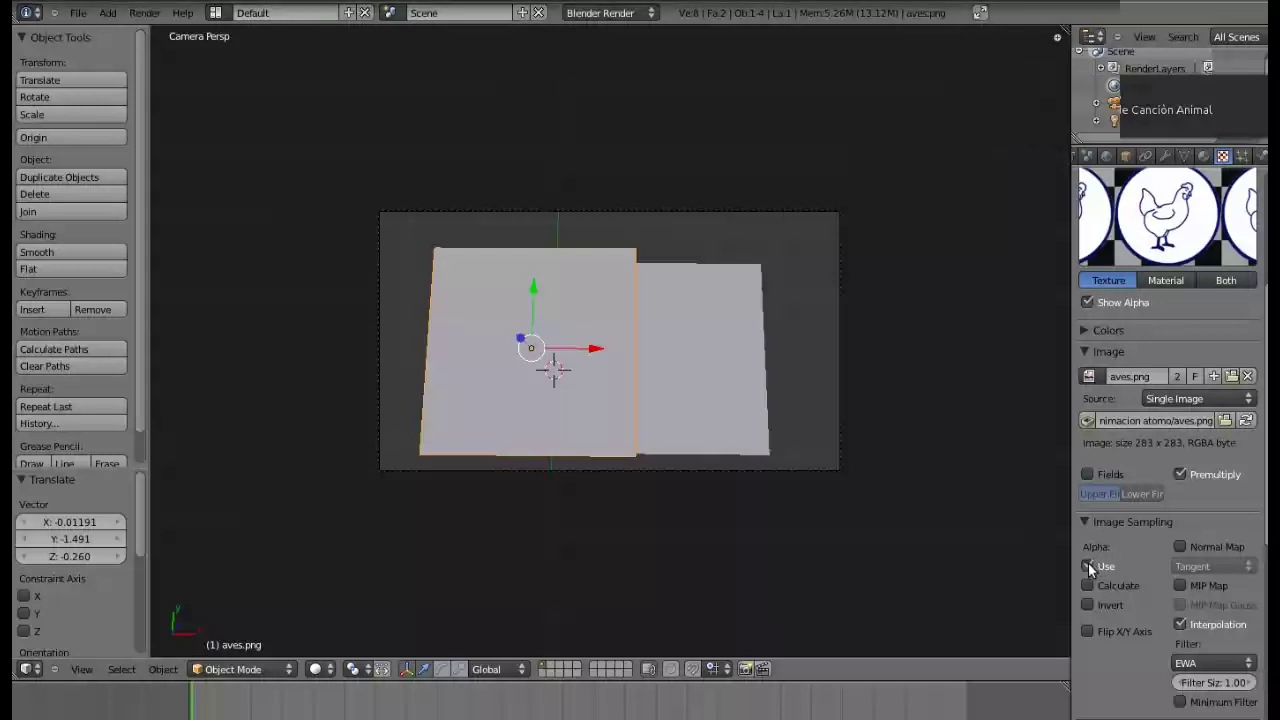
Render a test image of the overlapping icons, then select the bovinos cow plane
{"action": "scroll", "coordinate": [1167, 551], "scroll_direction": "up", "scroll_amount": 5}
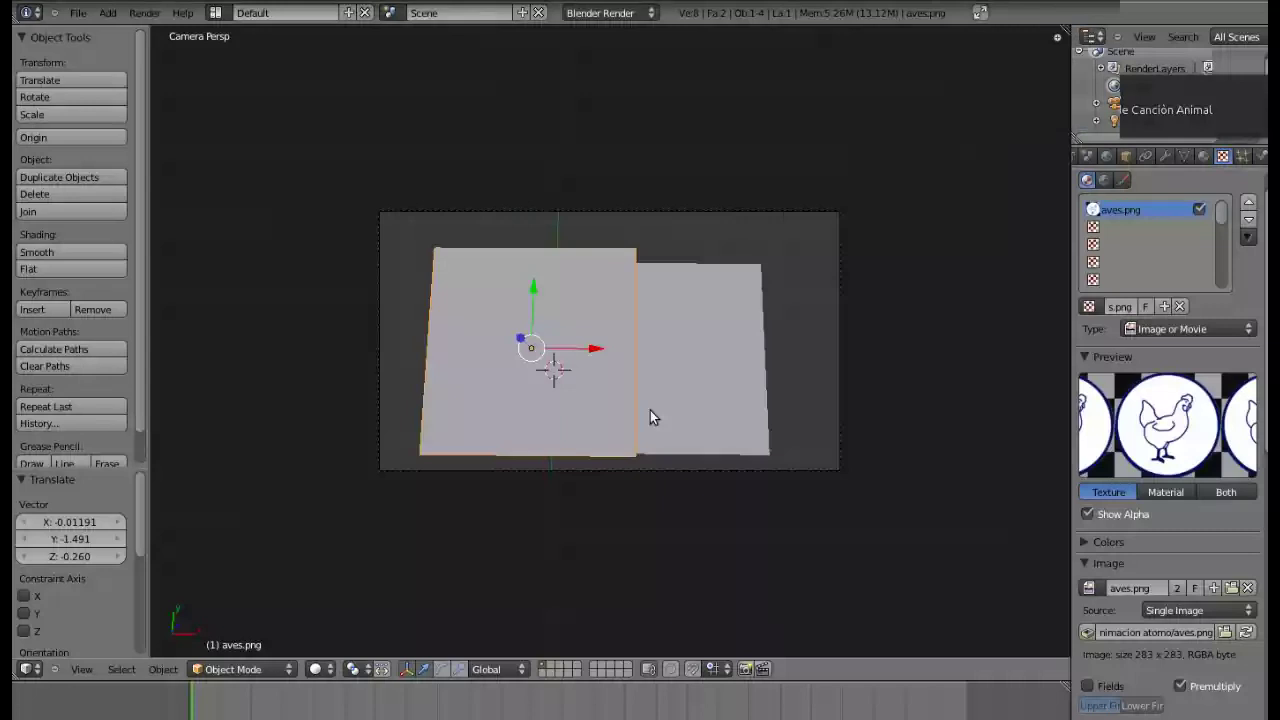
{"action": "key", "text": "F12"}
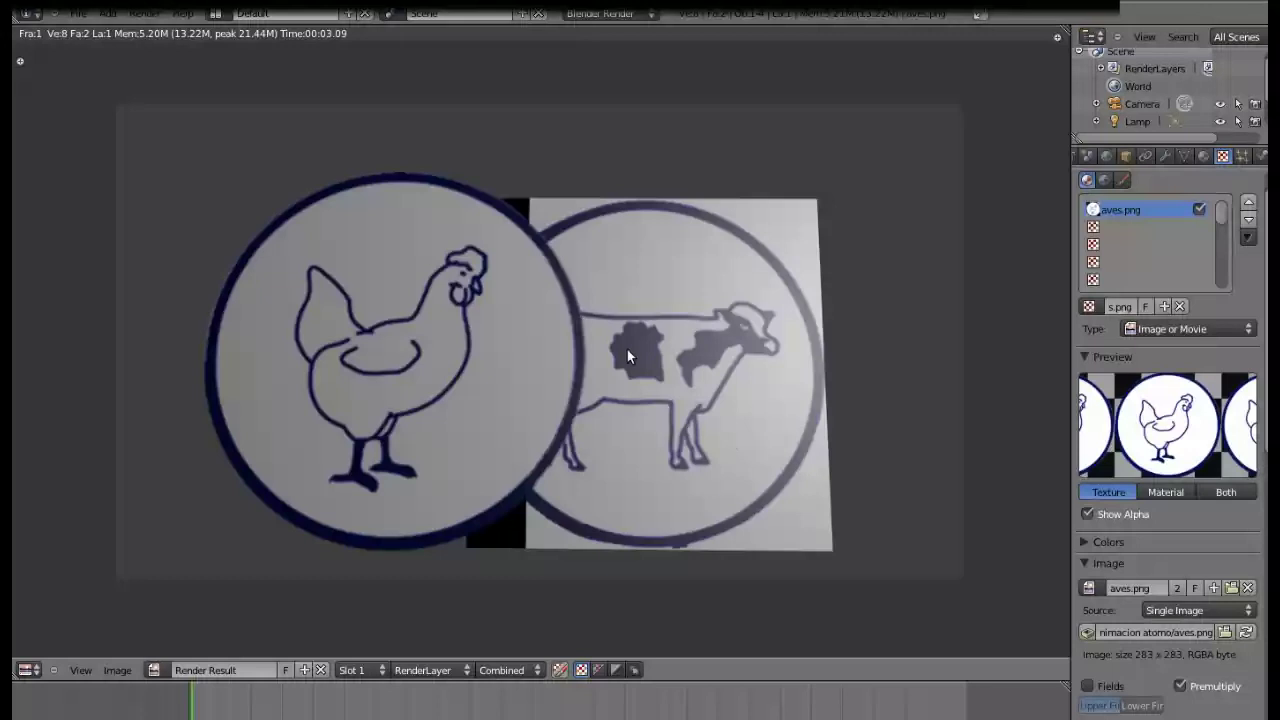
{"action": "key", "text": "Escape"}
{"action": "right_click", "coordinate": [738, 360]}
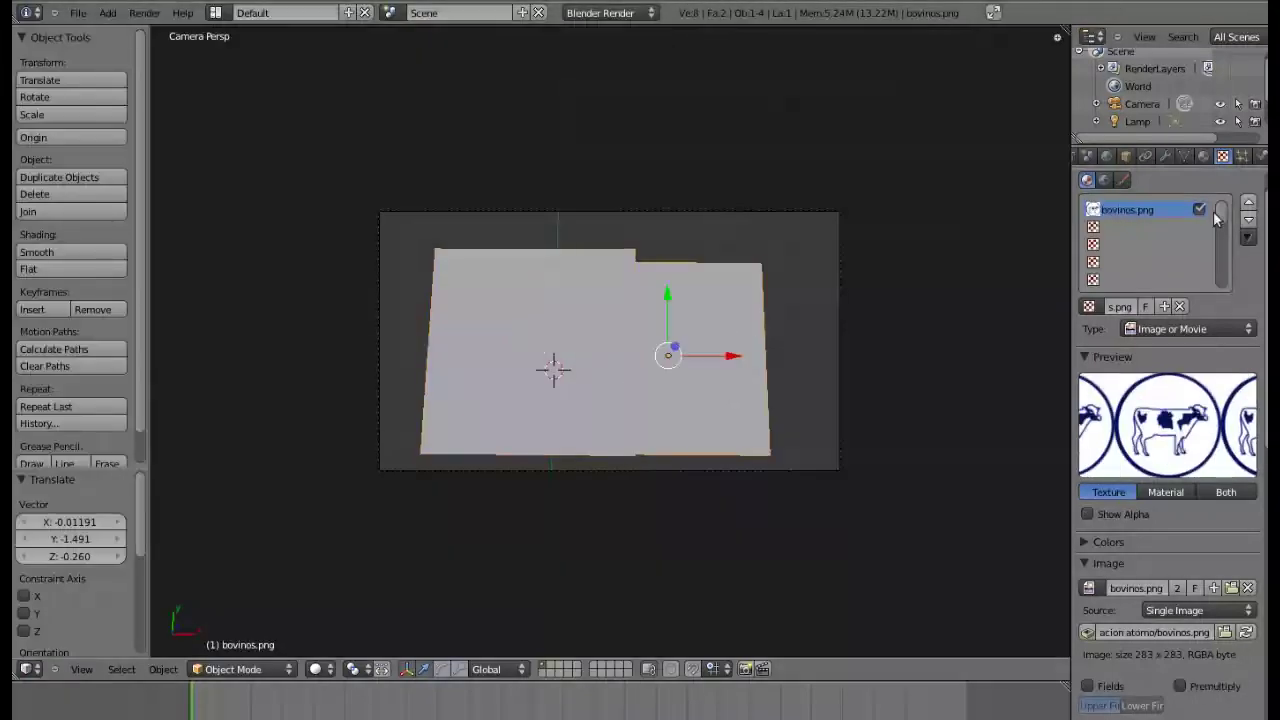
On the cow material, leave Transparency off and enable Face Textures
{"action": "left_click", "coordinate": [1203, 157]}
{"action": "scroll", "coordinate": [1122, 632], "scroll_direction": "down", "scroll_amount": 3}
{"action": "scroll", "coordinate": [1130, 612], "scroll_direction": "down", "scroll_amount": 4}
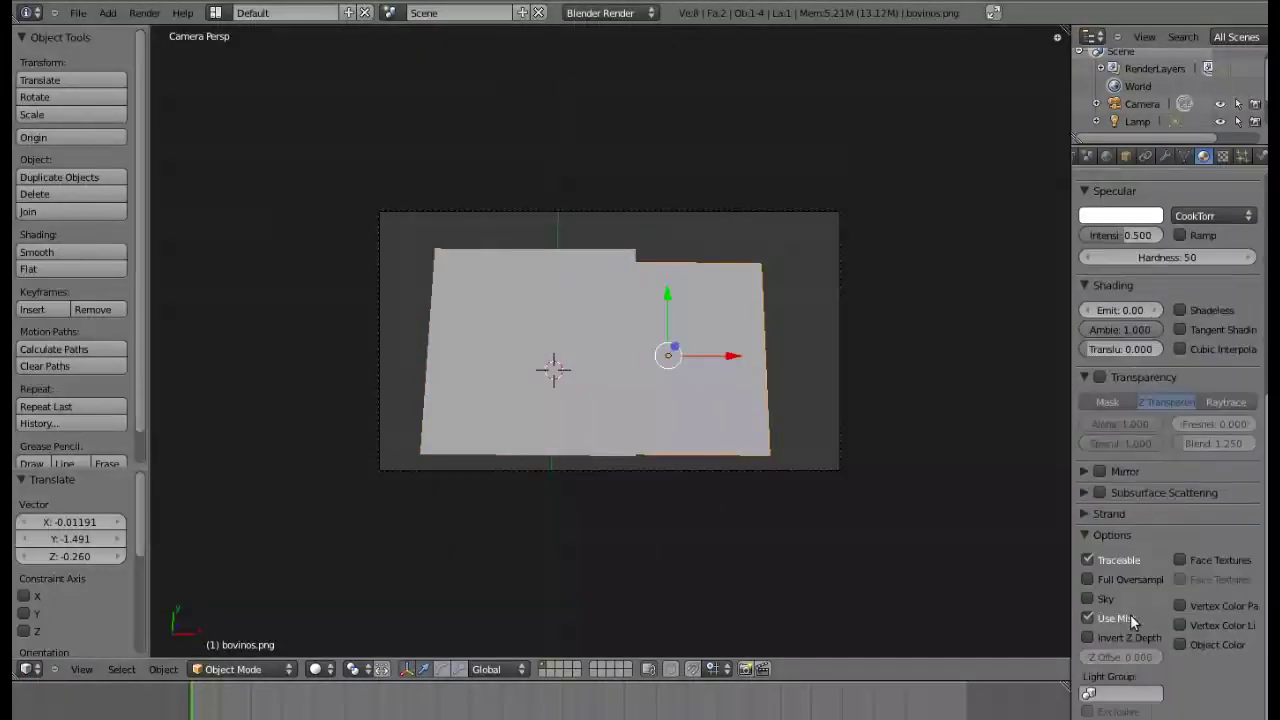
{"action": "left_click", "coordinate": [1100, 377]}
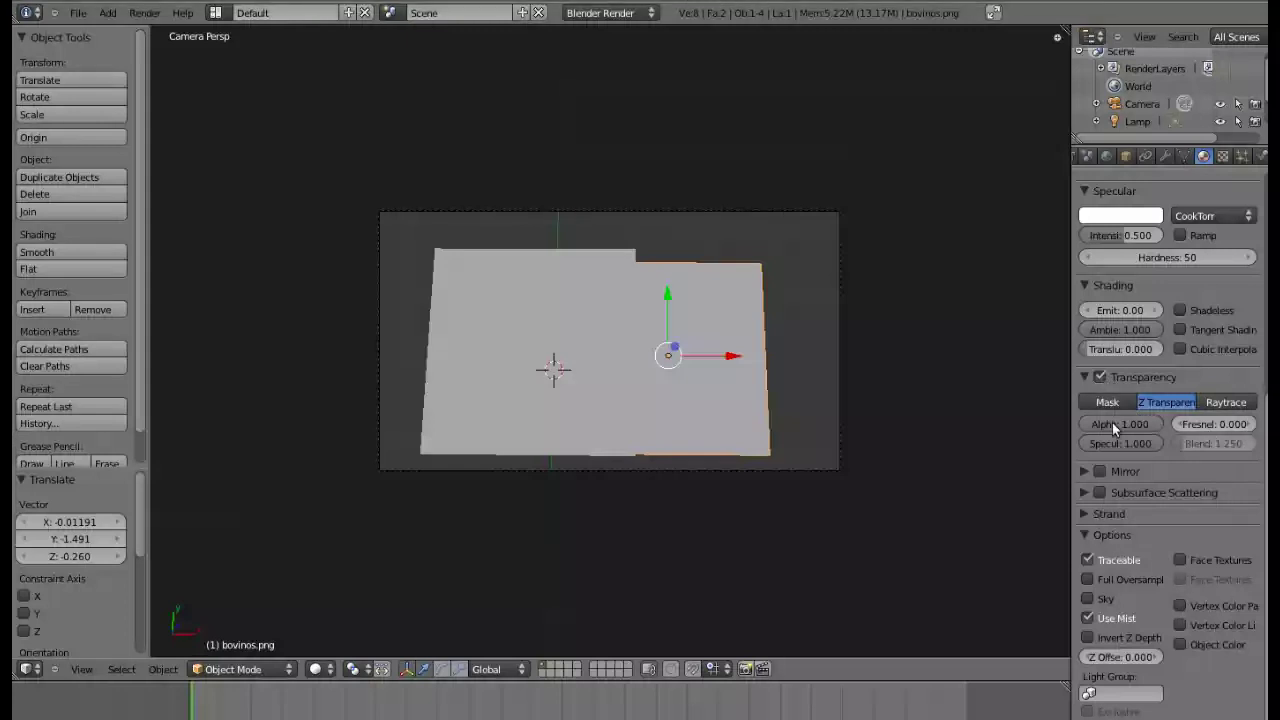
{"action": "left_click", "coordinate": [1097, 378]}
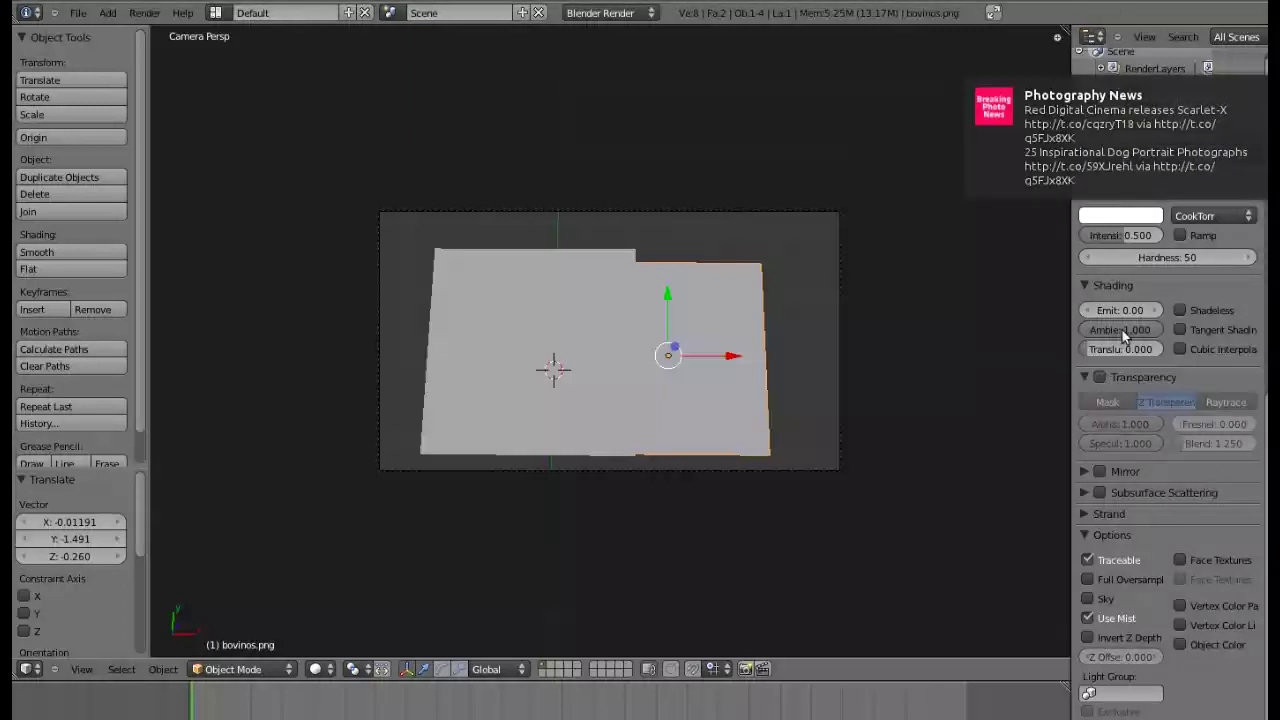
{"action": "left_click", "coordinate": [1181, 558]}
{"action": "left_click", "coordinate": [1181, 579]}
{"action": "scroll", "coordinate": [1194, 640], "scroll_direction": "up", "scroll_amount": 8}
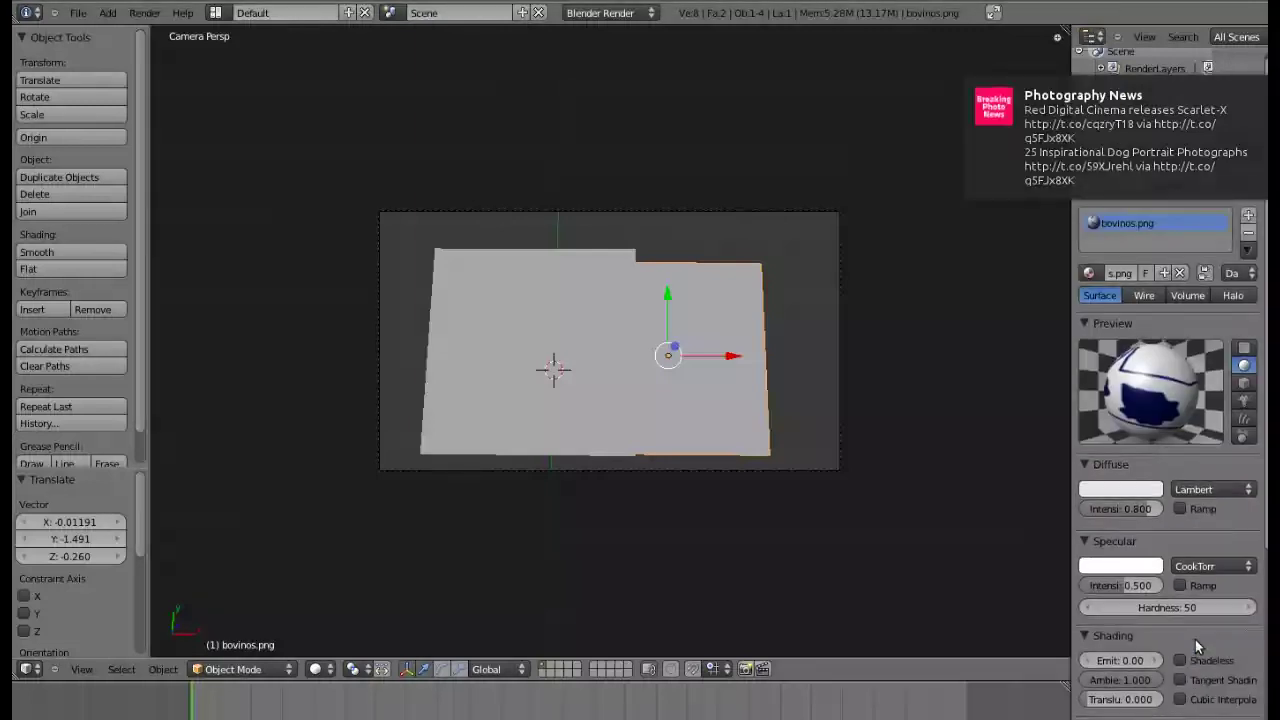
On the bovinos.png texture, enable Show Alpha, turn off MIP Map, tick Premultiply, then render
{"action": "left_click", "coordinate": [1229, 162]}
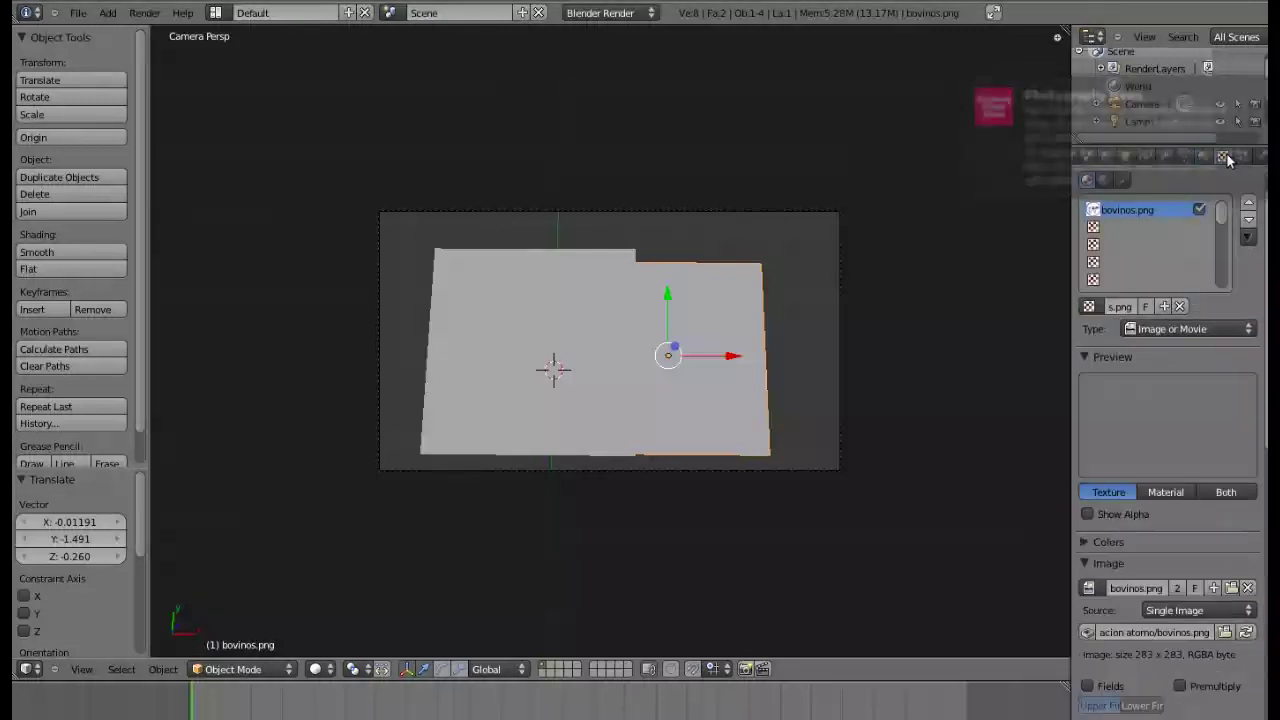
{"action": "scroll", "coordinate": [1127, 516], "scroll_direction": "down", "scroll_amount": 4}
{"action": "scroll", "coordinate": [1129, 513], "scroll_direction": "up", "scroll_amount": 3}
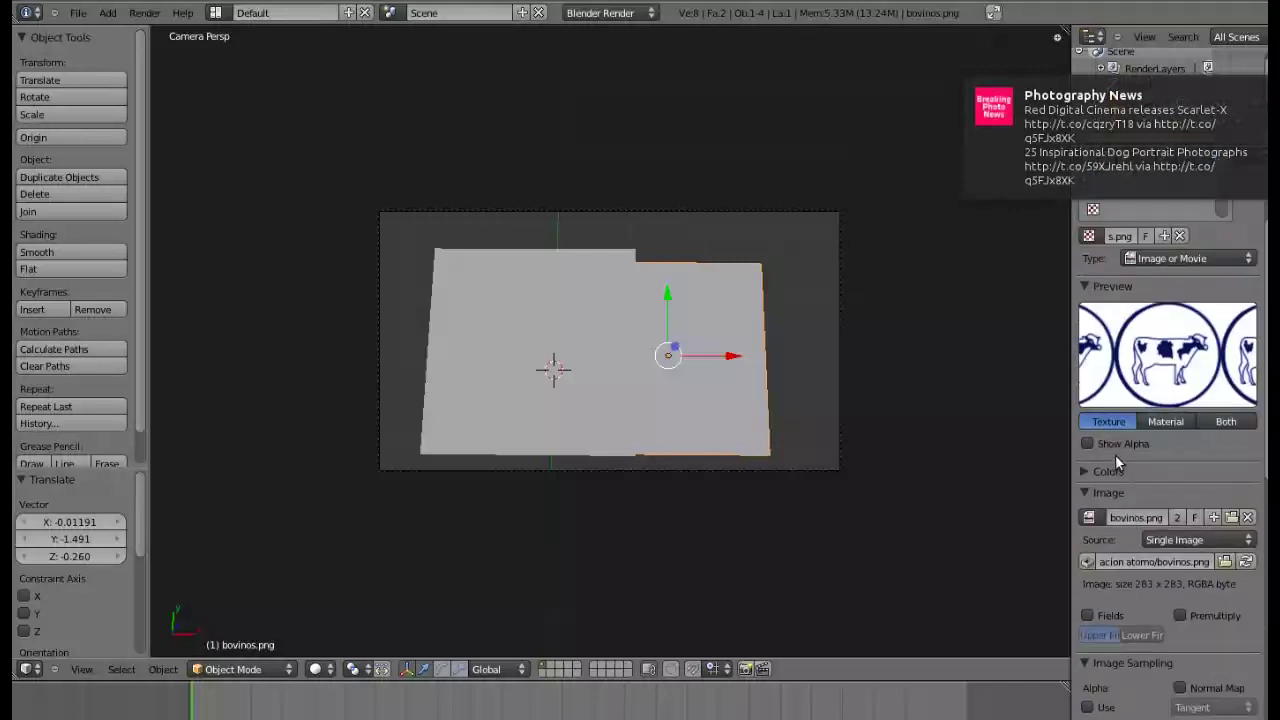
{"action": "left_click", "coordinate": [1090, 445]}
{"action": "scroll", "coordinate": [1150, 425], "scroll_direction": "down", "scroll_amount": 6}
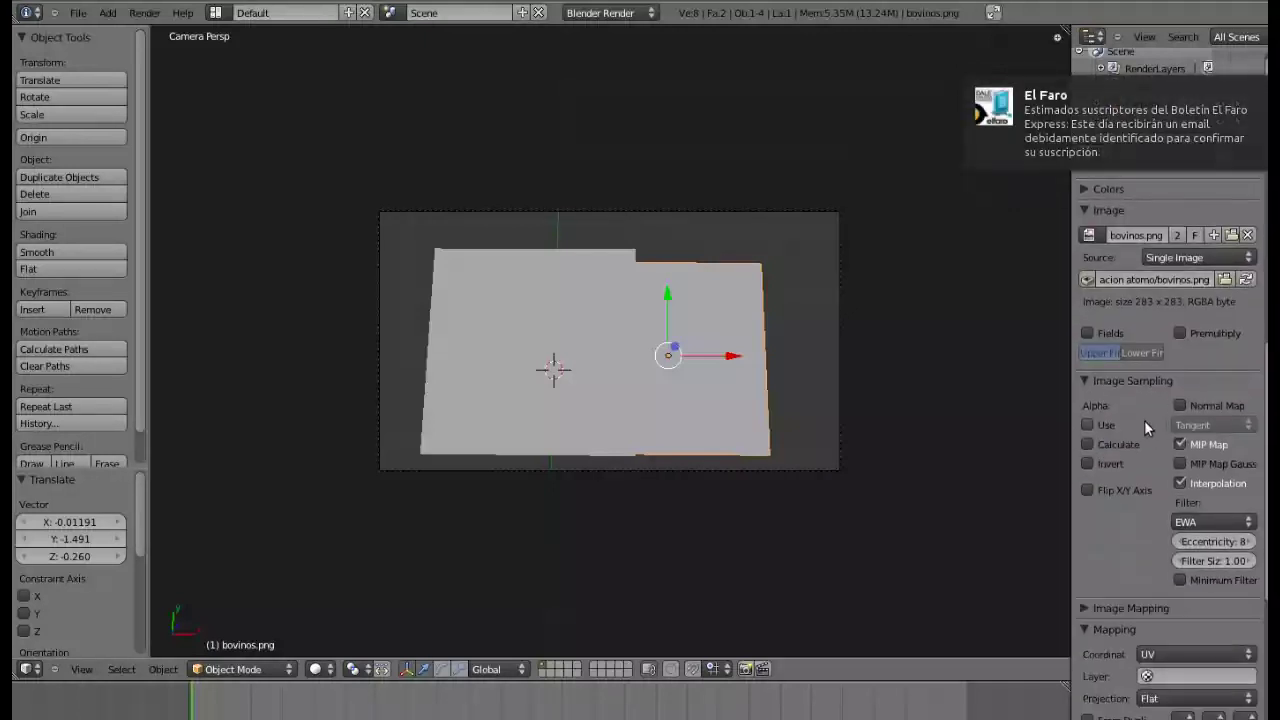
{"action": "scroll", "coordinate": [1174, 532], "scroll_direction": "up", "scroll_amount": 7}
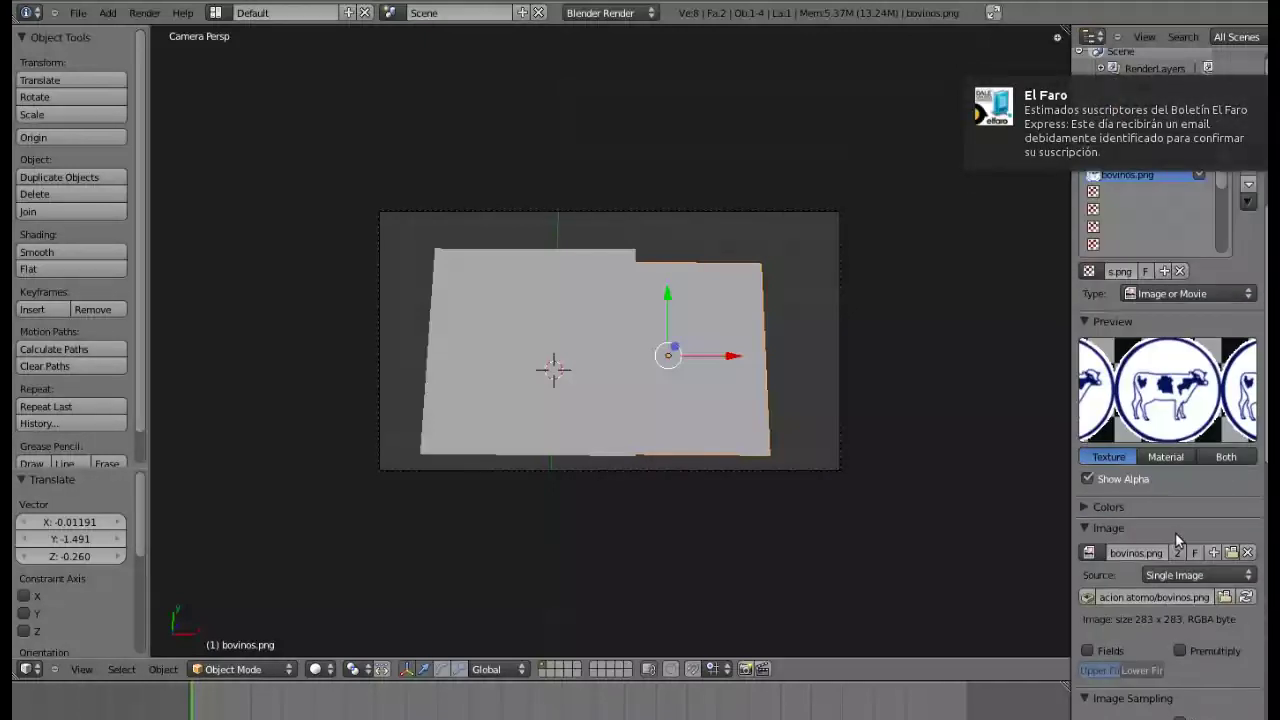
{"action": "scroll", "coordinate": [1175, 532], "scroll_direction": "down", "scroll_amount": 5}
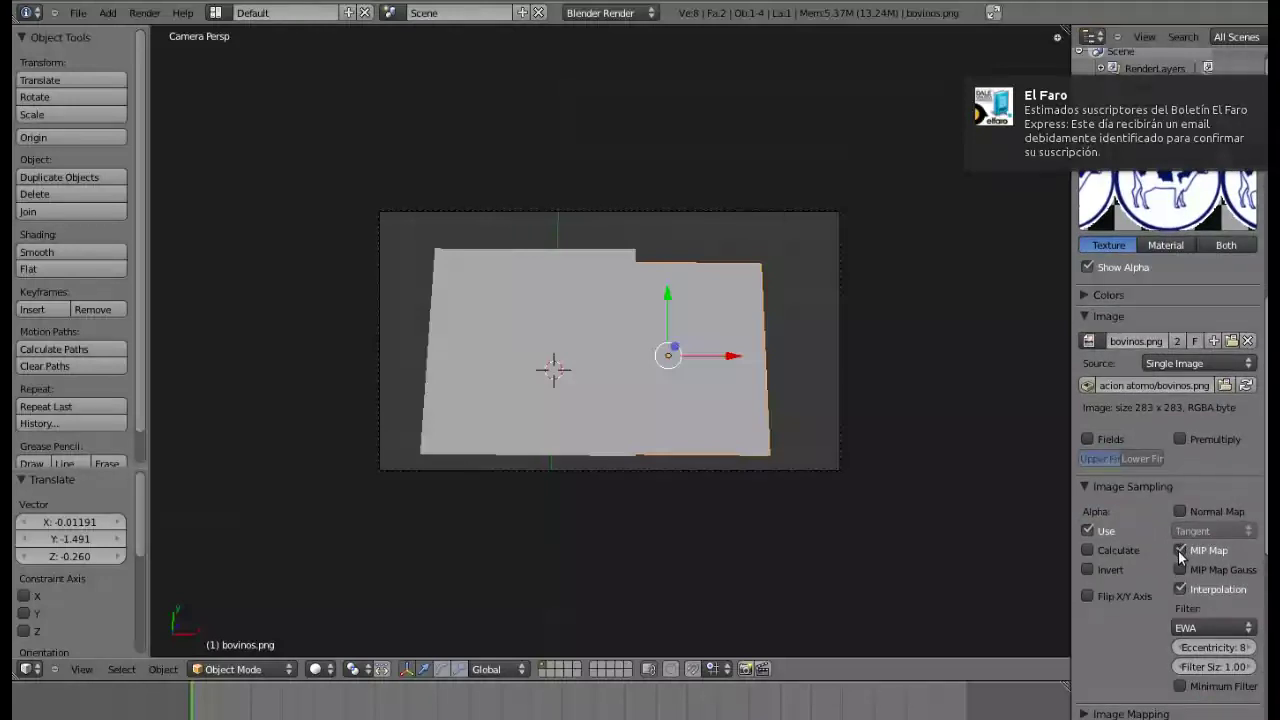
{"action": "left_click", "coordinate": [1179, 553]}
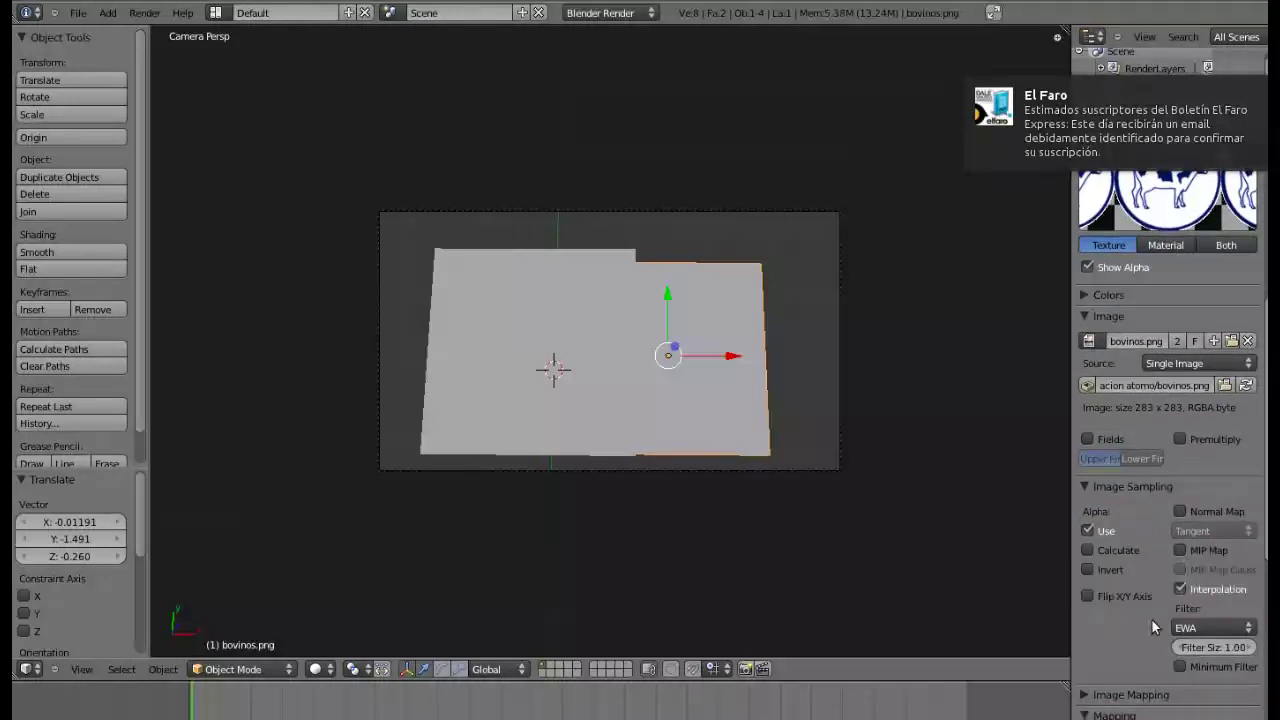
{"action": "left_click", "coordinate": [1180, 440]}
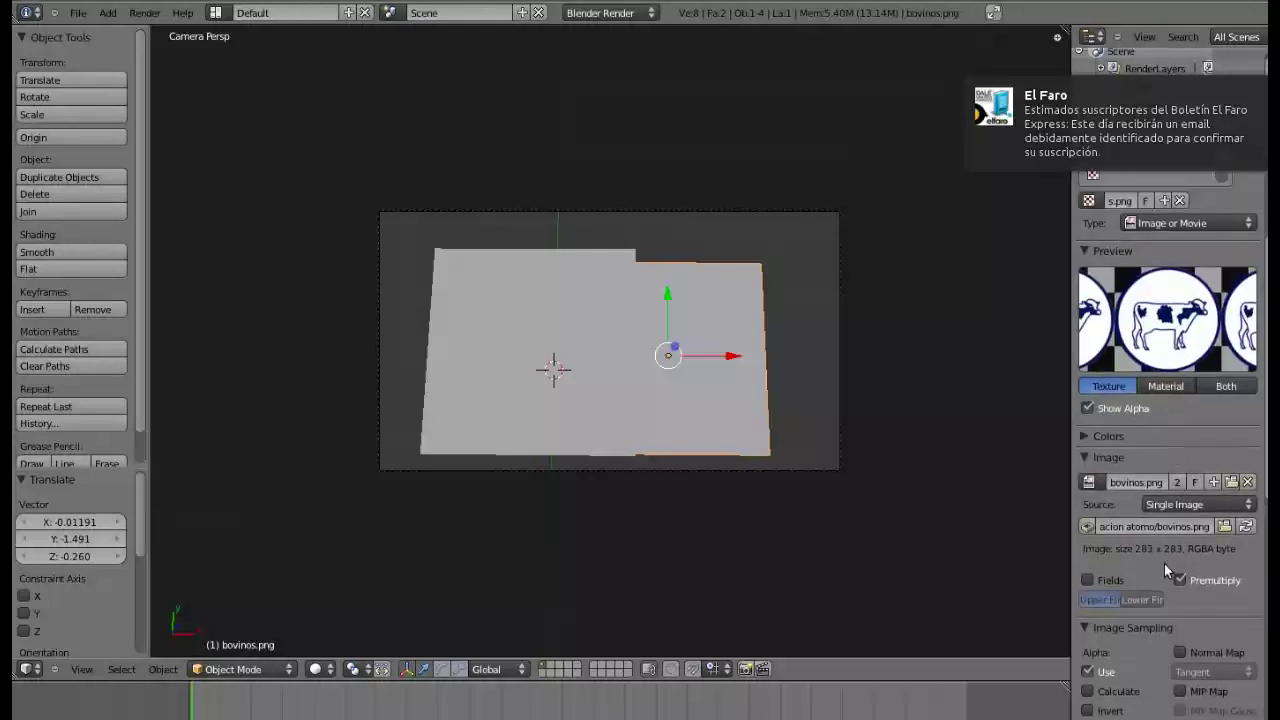
{"action": "scroll", "coordinate": [1164, 563], "scroll_direction": "up", "scroll_amount": 1}
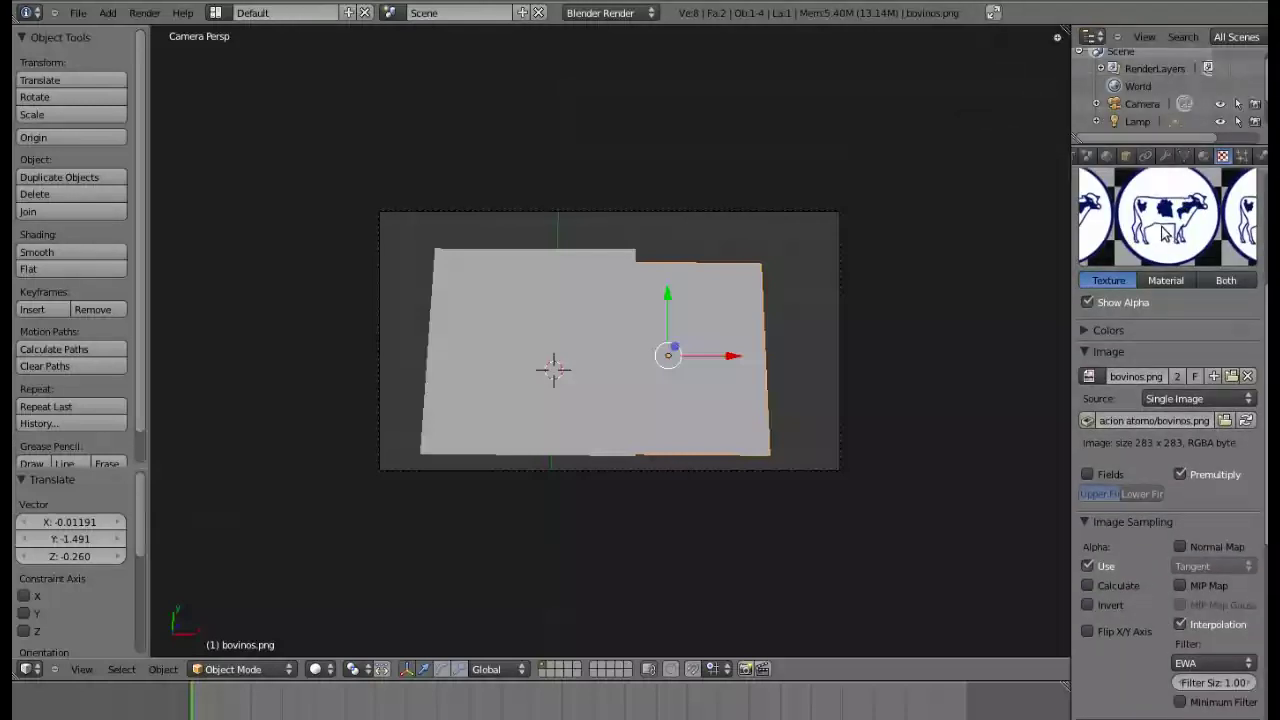
{"action": "scroll", "coordinate": [1162, 232], "scroll_direction": "up", "scroll_amount": 2}
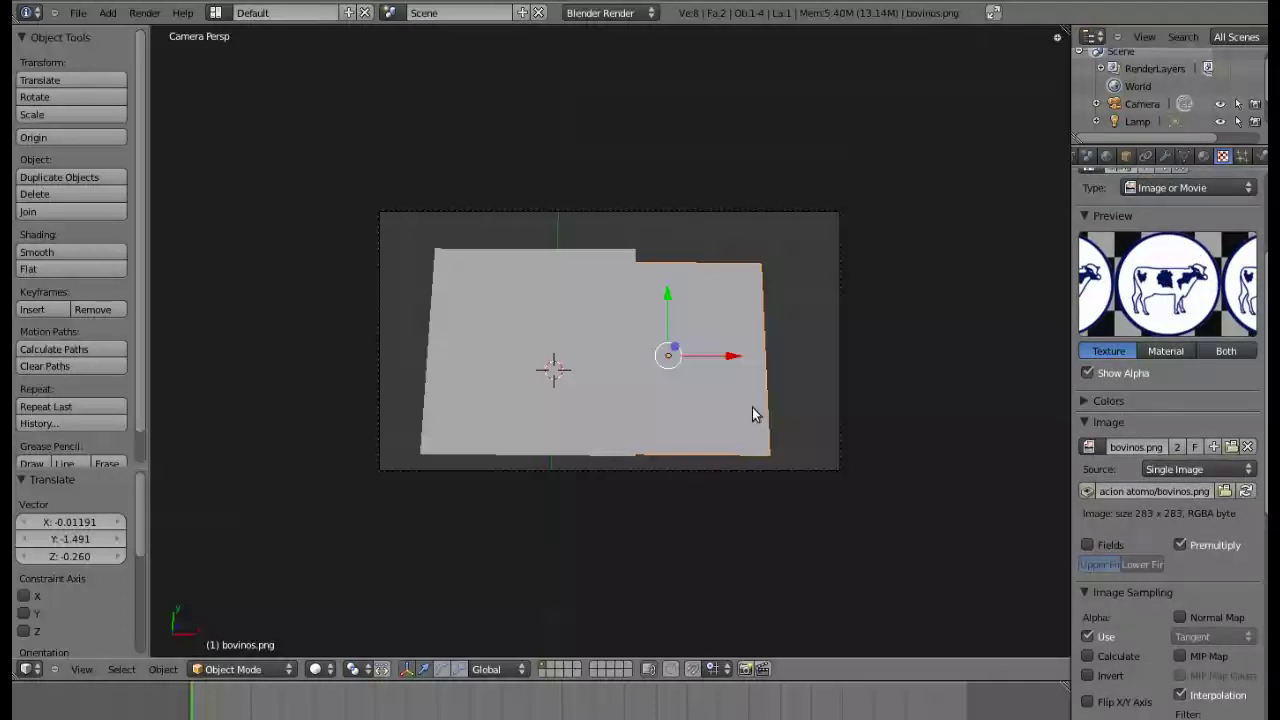
{"action": "key", "text": "F12"}
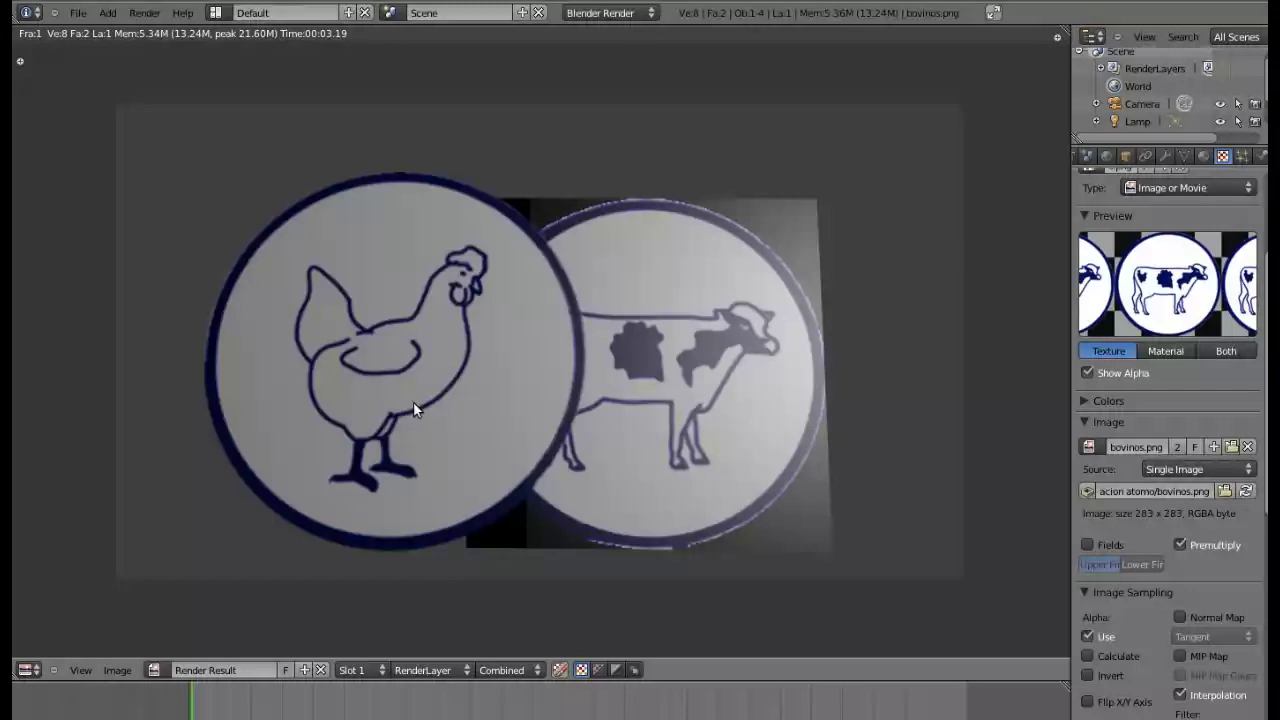
Enable Transparency on the cow plane's material and re-render
{"action": "scroll", "coordinate": [1166, 575], "scroll_direction": "down", "scroll_amount": 3}
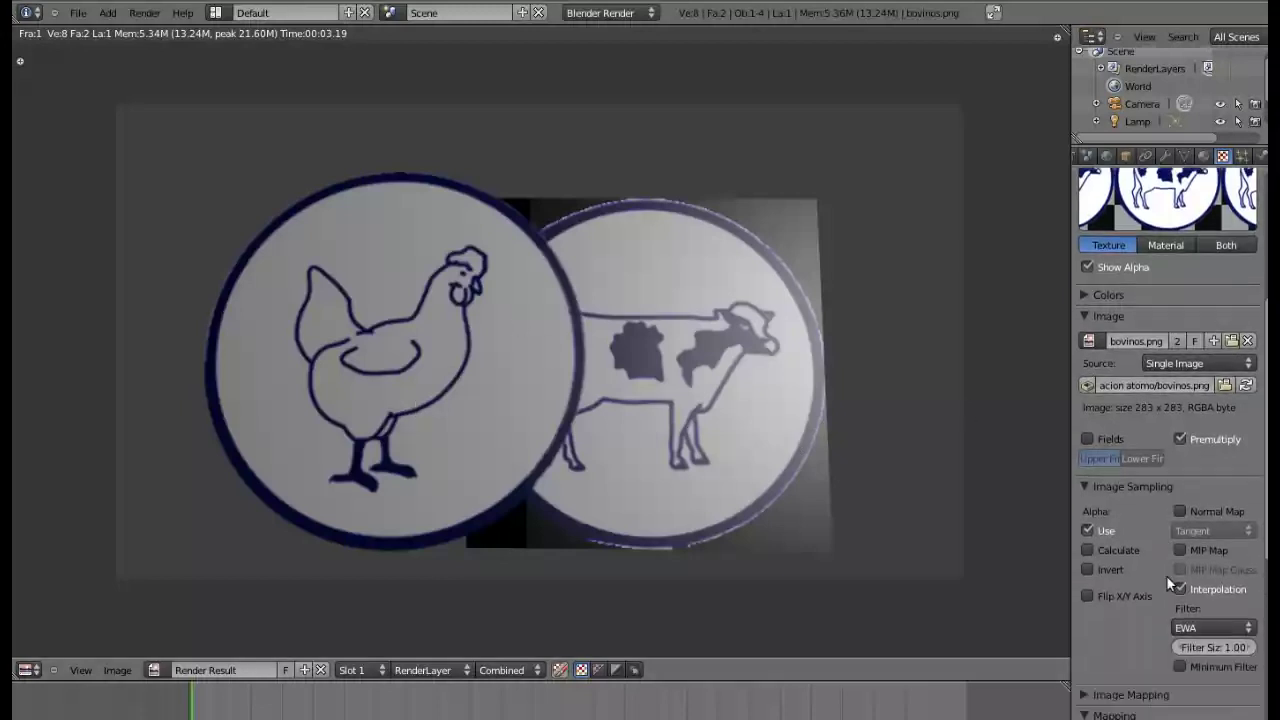
{"action": "scroll", "coordinate": [1166, 575], "scroll_direction": "down", "scroll_amount": 2}
{"action": "scroll", "coordinate": [1165, 575], "scroll_direction": "down", "scroll_amount": 2}
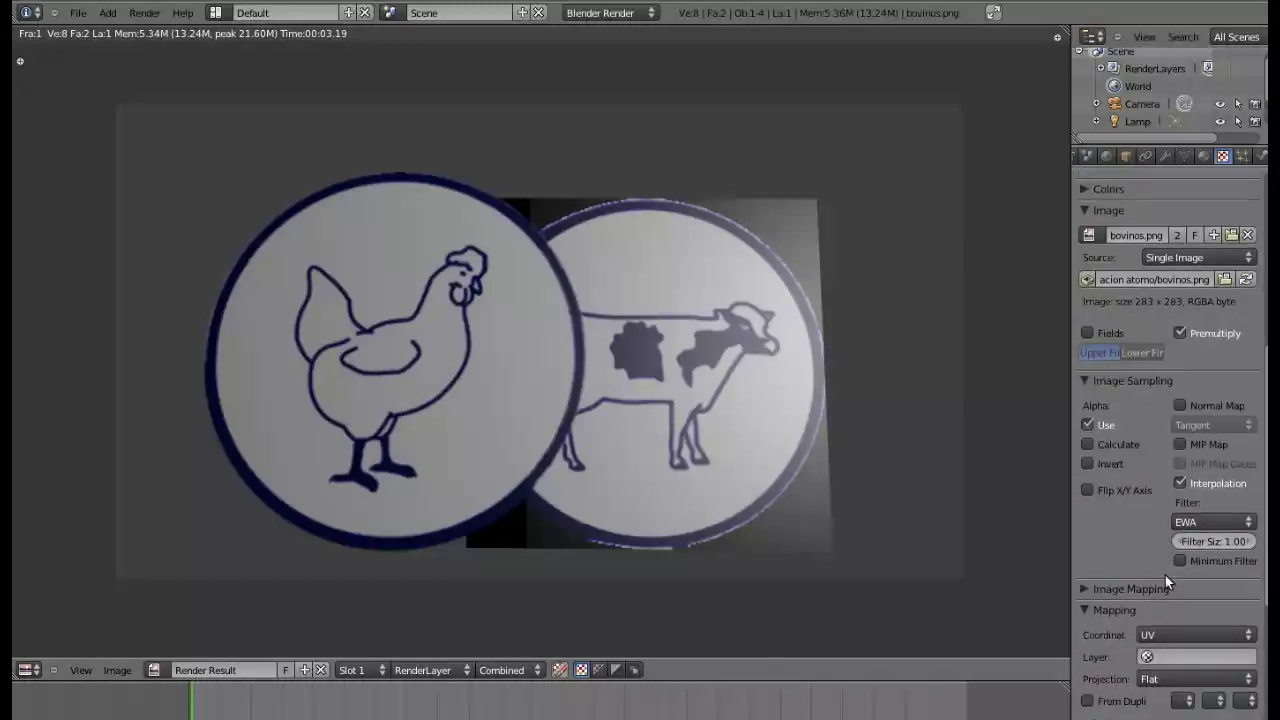
{"action": "scroll", "coordinate": [1164, 576], "scroll_direction": "down", "scroll_amount": 3}
{"action": "scroll", "coordinate": [1162, 575], "scroll_direction": "down", "scroll_amount": 3}
{"action": "scroll", "coordinate": [1161, 578], "scroll_direction": "down", "scroll_amount": 3}
{"action": "scroll", "coordinate": [1161, 579], "scroll_direction": "up", "scroll_amount": 5}
{"action": "scroll", "coordinate": [1162, 580], "scroll_direction": "up", "scroll_amount": 5}
{"action": "scroll", "coordinate": [1163, 581], "scroll_direction": "up", "scroll_amount": 3}
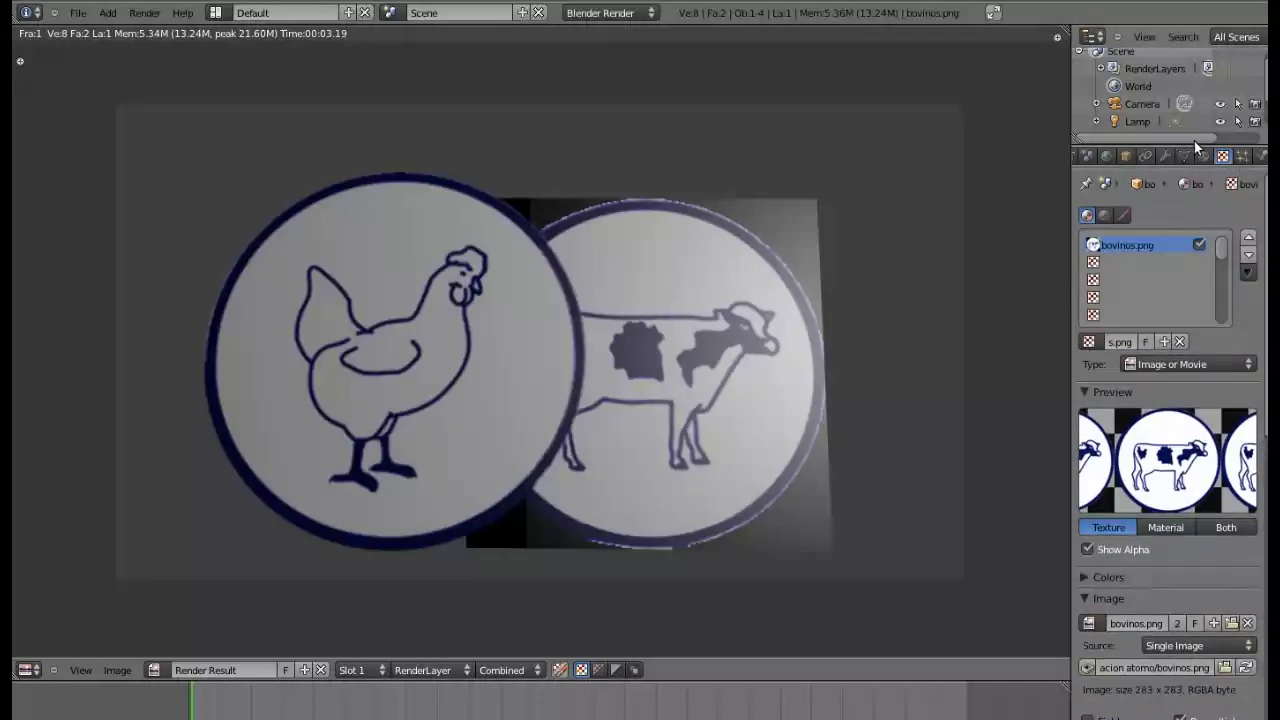
{"action": "left_click", "coordinate": [1203, 155]}
{"action": "scroll", "coordinate": [1140, 570], "scroll_direction": "down", "scroll_amount": 4}
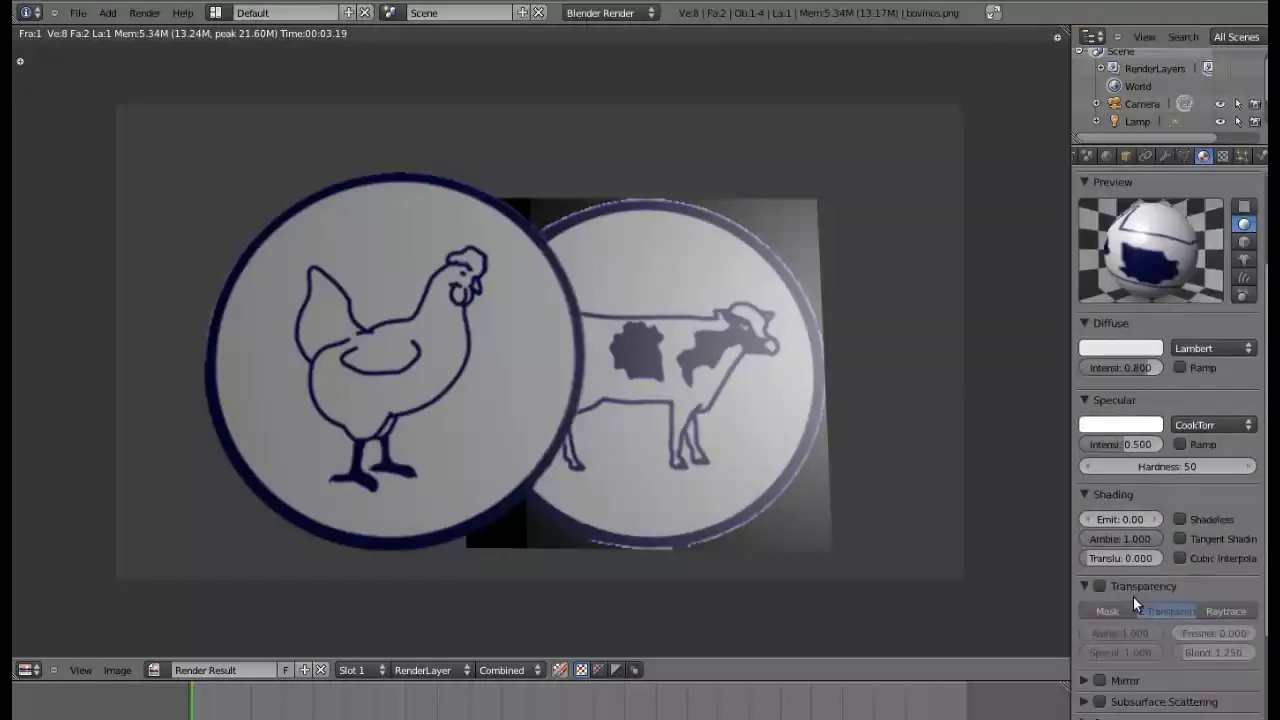
{"action": "scroll", "coordinate": [1133, 597], "scroll_direction": "down", "scroll_amount": 3}
{"action": "left_click", "coordinate": [1103, 477]}
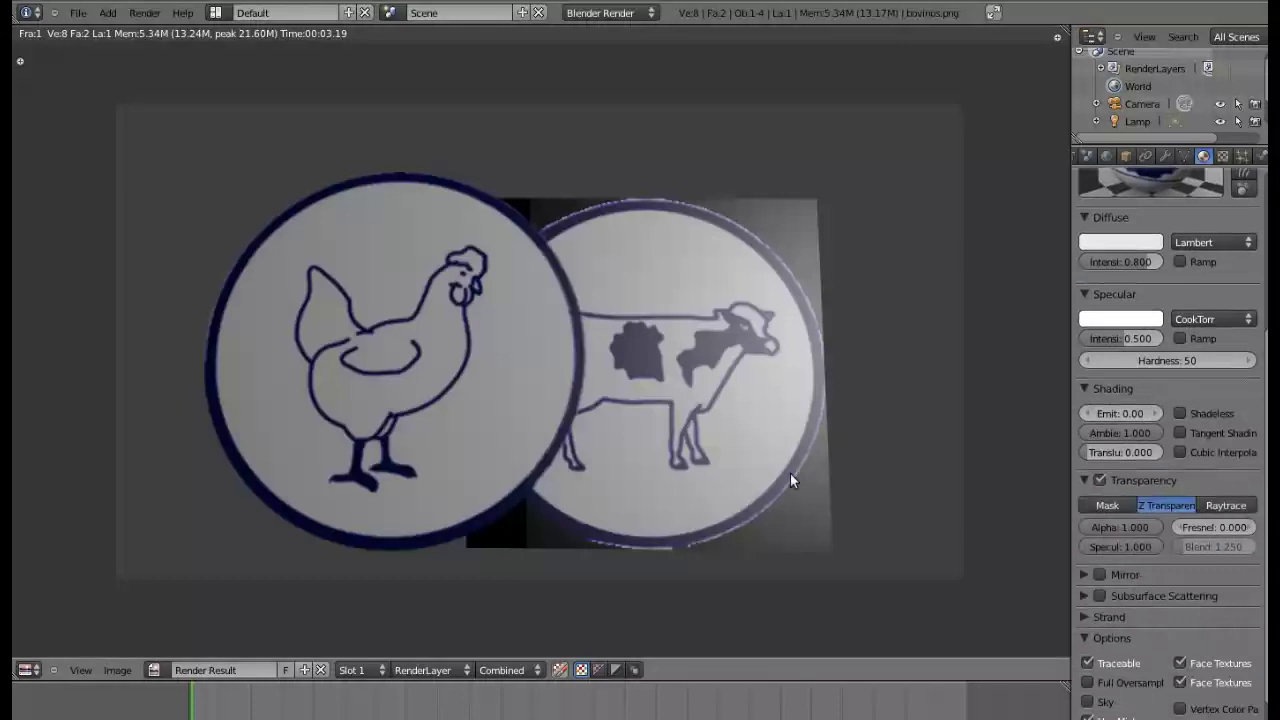
{"action": "key", "text": "F12"}
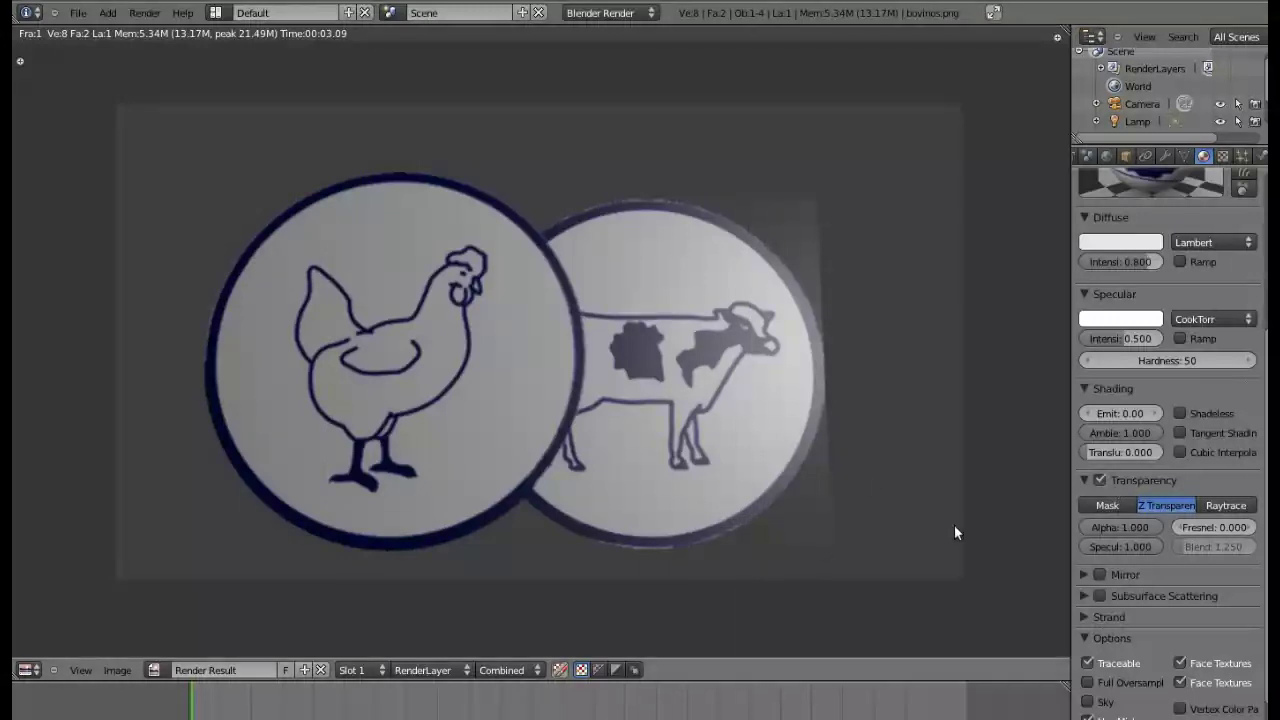
Set the cow material's transparency to Z Transparency and close the render
{"action": "scroll", "coordinate": [871, 394], "scroll_direction": "down", "scroll_amount": 3}
{"action": "scroll", "coordinate": [871, 394], "scroll_direction": "down", "scroll_amount": 1}
{"action": "scroll", "coordinate": [657, 425], "scroll_direction": "up", "scroll_amount": 2}
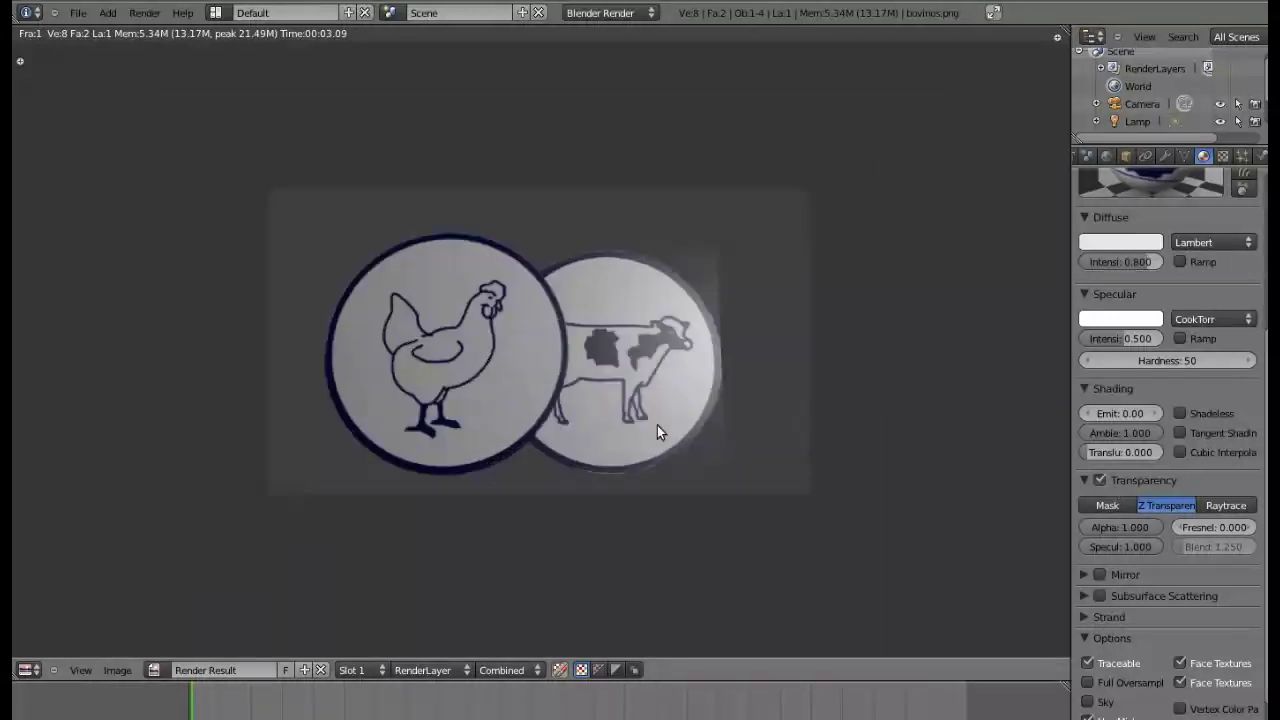
{"action": "scroll", "coordinate": [972, 421], "scroll_direction": "up", "scroll_amount": 3}
{"action": "left_click", "coordinate": [1100, 481]}
{"action": "scroll", "coordinate": [1201, 419], "scroll_direction": "down", "scroll_amount": 2}
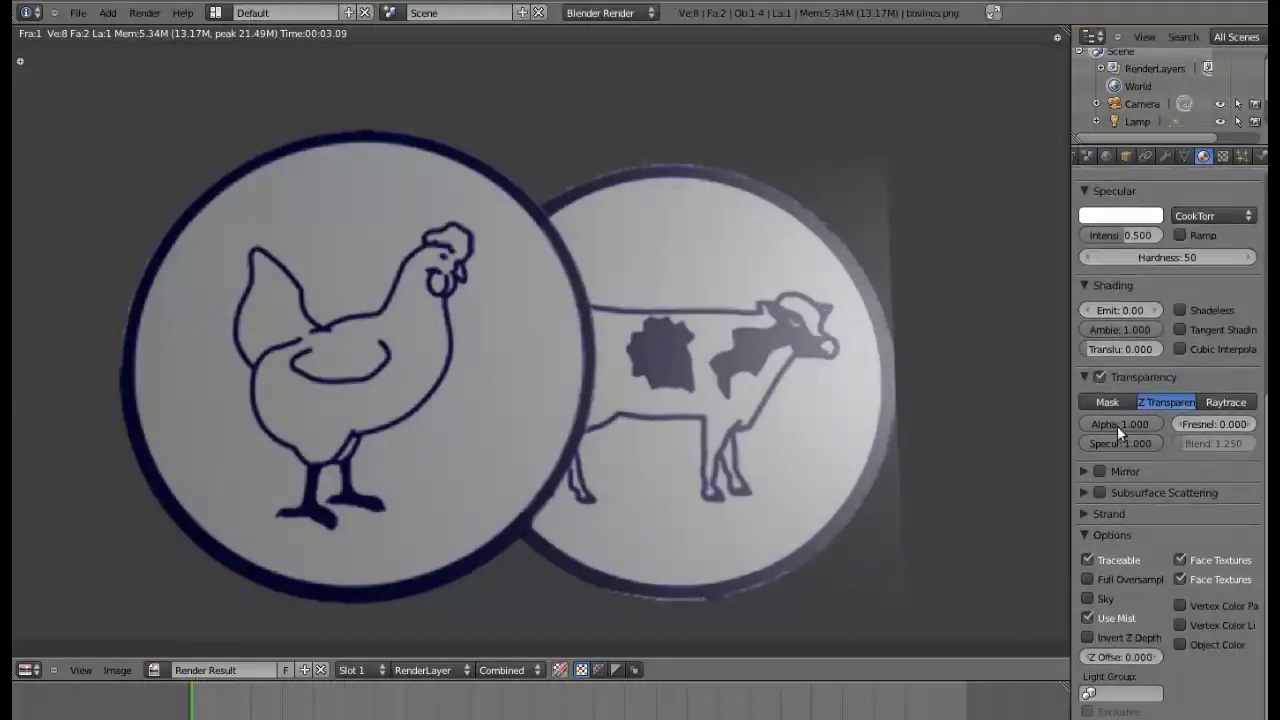
{"action": "scroll", "coordinate": [1178, 547], "scroll_direction": "up", "scroll_amount": 1}
{"action": "scroll", "coordinate": [1178, 547], "scroll_direction": "up", "scroll_amount": 3}
{"action": "scroll", "coordinate": [1100, 400], "scroll_direction": "up", "scroll_amount": 1}
{"action": "scroll", "coordinate": [1104, 590], "scroll_direction": "down", "scroll_amount": 4}
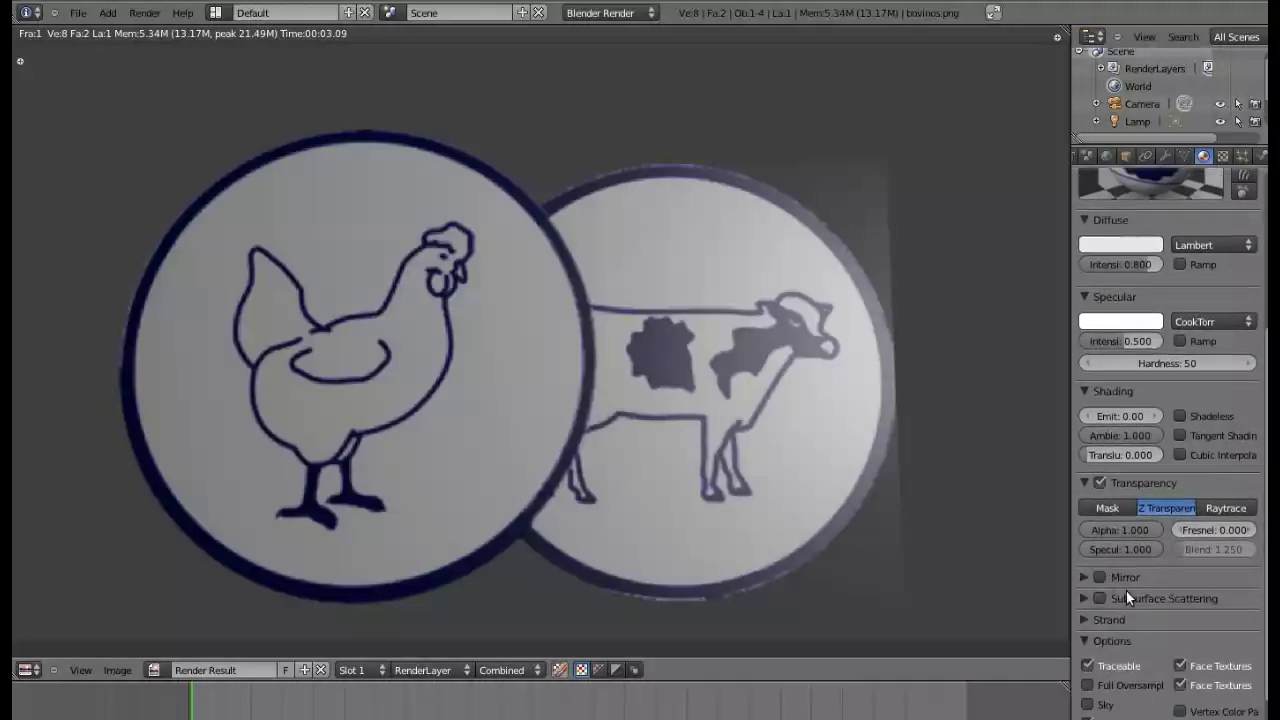
{"action": "key", "text": "Escape"}
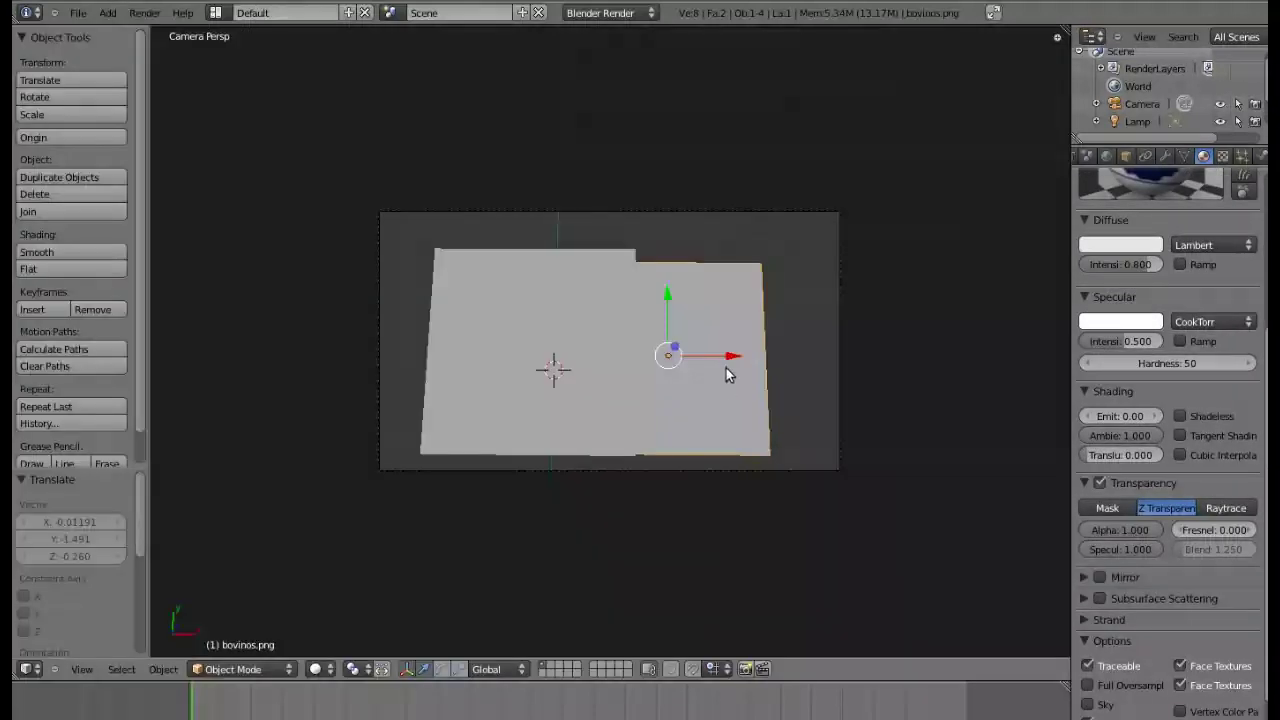
Move the cow plane to the right of the chicken plane along X and Y, then render
{"action": "left_click_drag", "start_coordinate": [731, 357], "coordinate": [800, 360]}
{"action": "left_click_drag", "start_coordinate": [739, 298], "coordinate": [729, 255]}
{"action": "left_click_drag", "start_coordinate": [776, 297], "coordinate": [795, 320]}
{"action": "key", "text": "F12"}
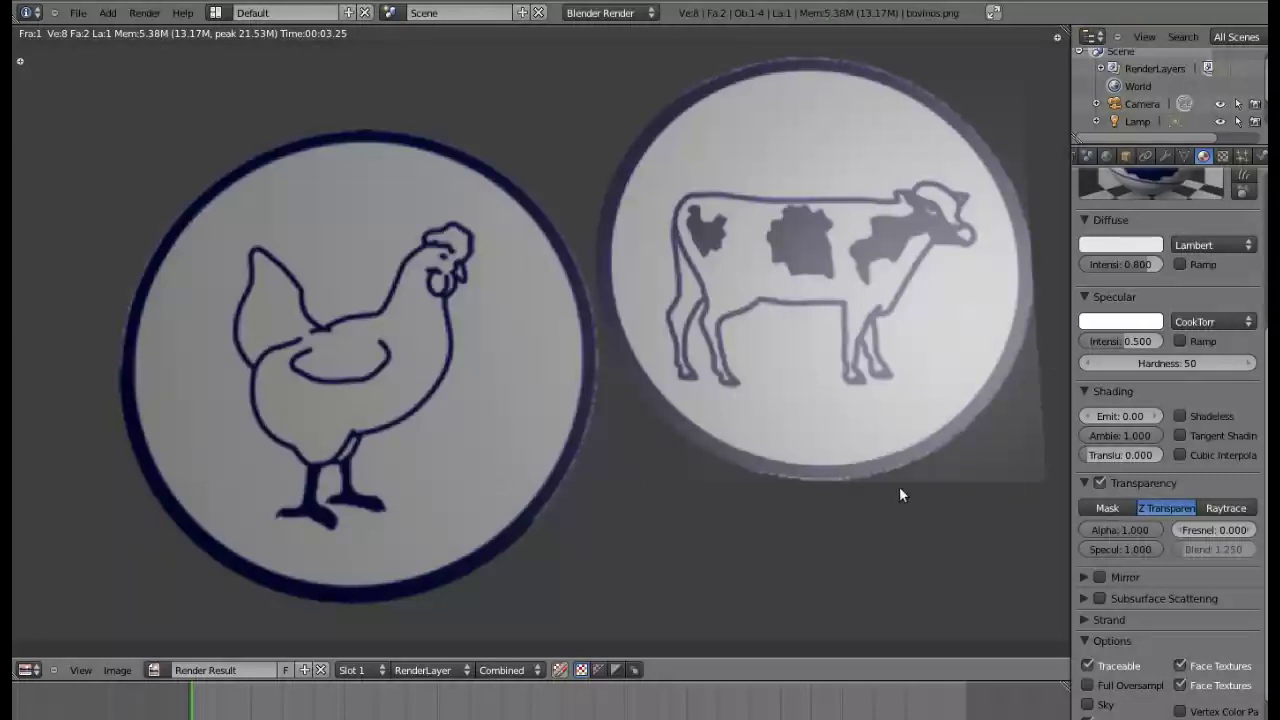
{"action": "key", "text": "Escape"}
Make the cow material Shadeless and render it bright white
{"action": "left_click", "coordinate": [1181, 415]}
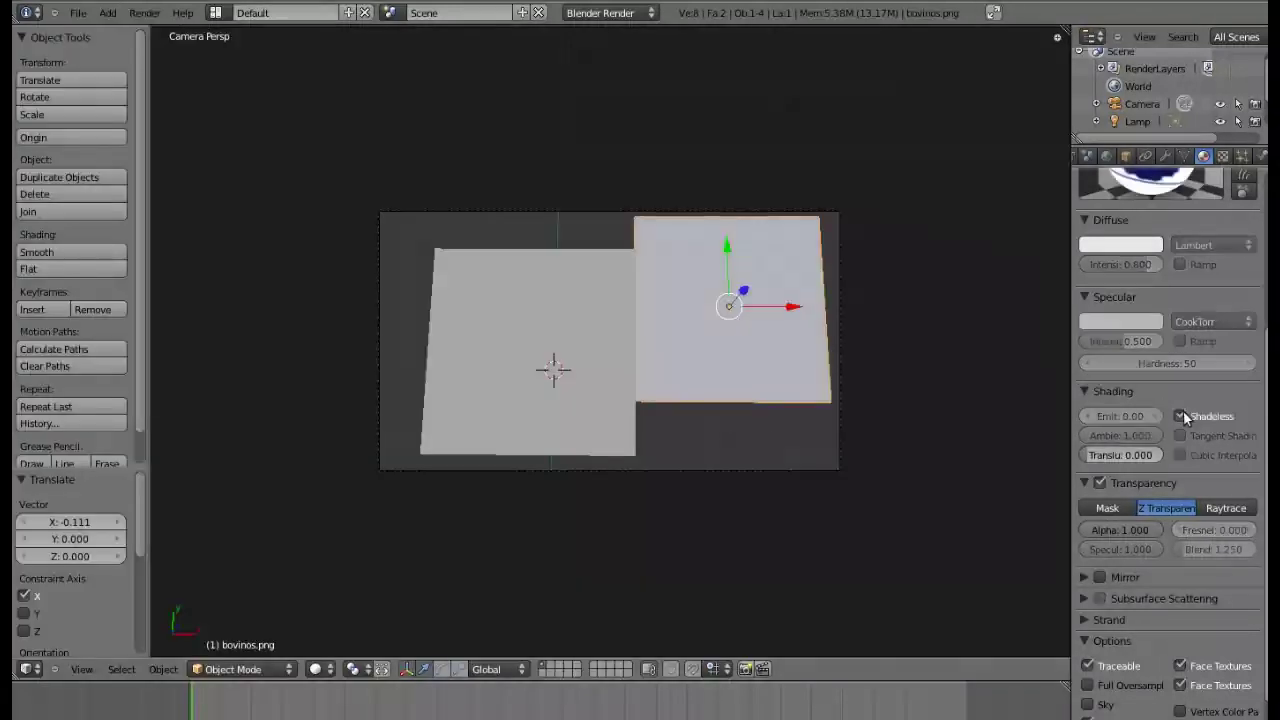
{"action": "key", "text": "F12"}
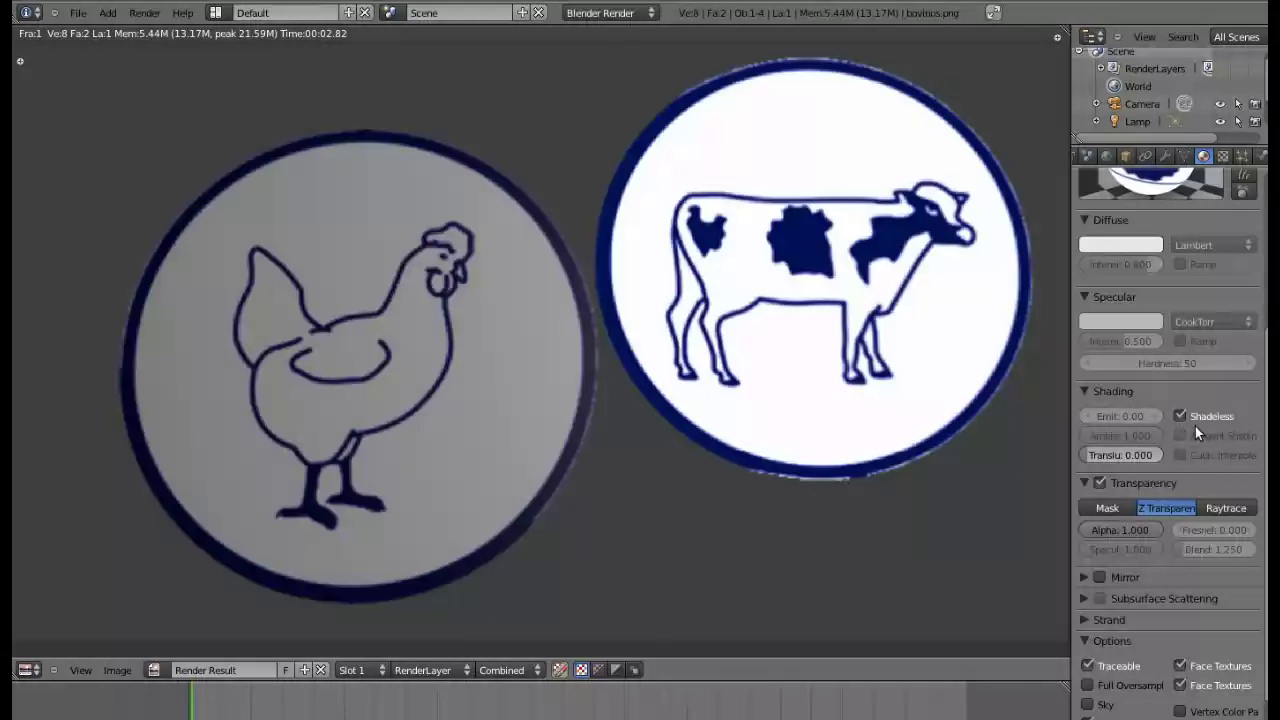
{"action": "scroll", "coordinate": [1188, 261], "scroll_direction": "up", "scroll_amount": 6}
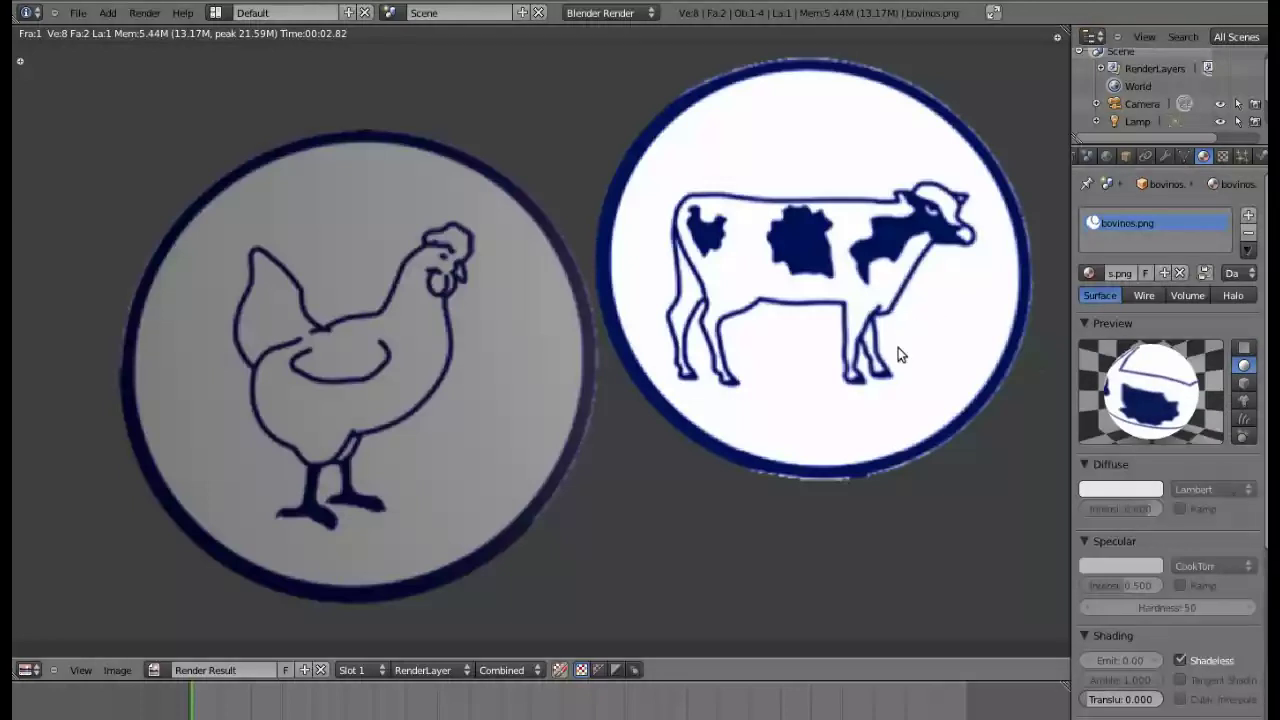
Slide the cow plane 1.087 units left to overlap the hen, render, then select the lamp
{"action": "key", "text": "Escape"}
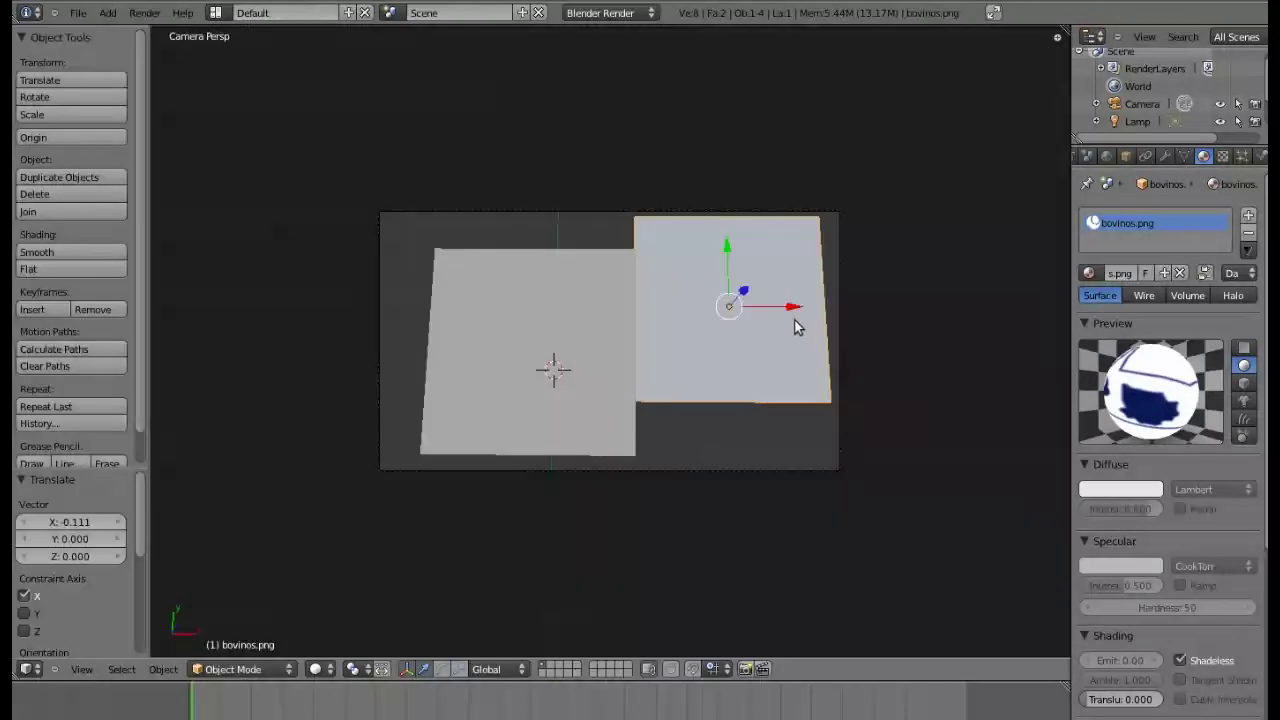
{"action": "left_click_drag", "start_coordinate": [797, 308], "coordinate": [697, 325]}
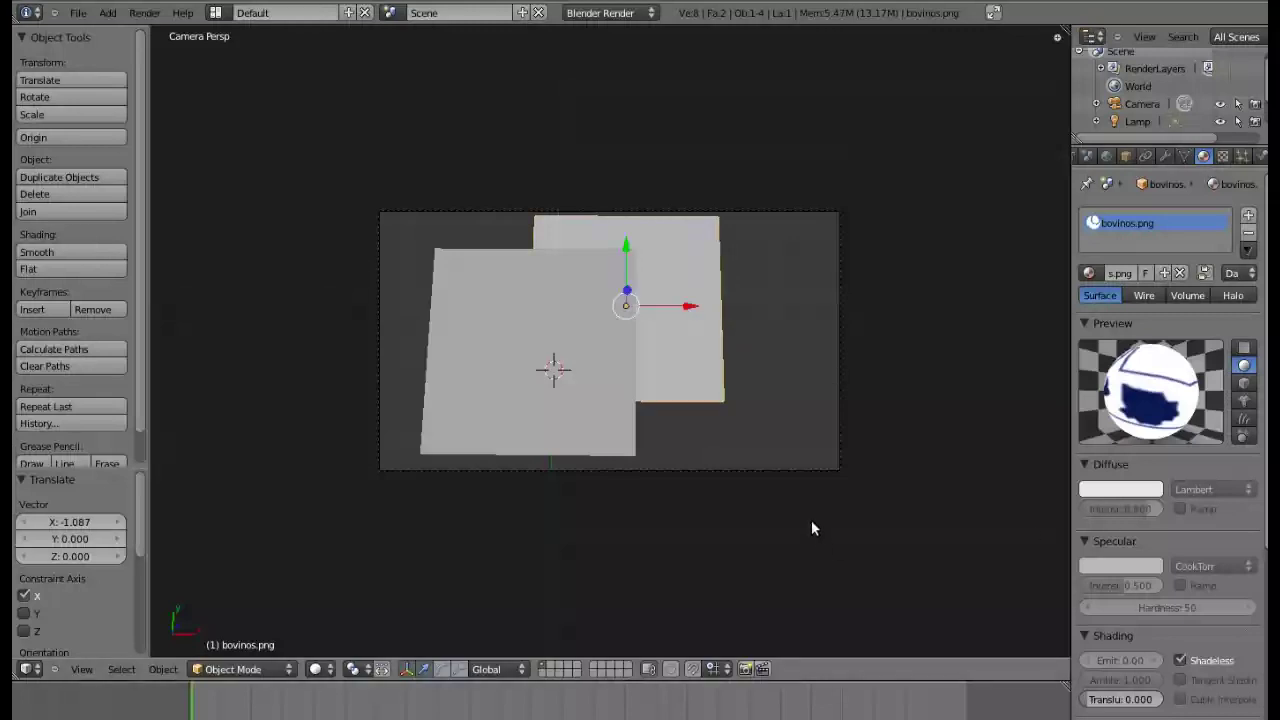
{"action": "key", "text": "F12"}
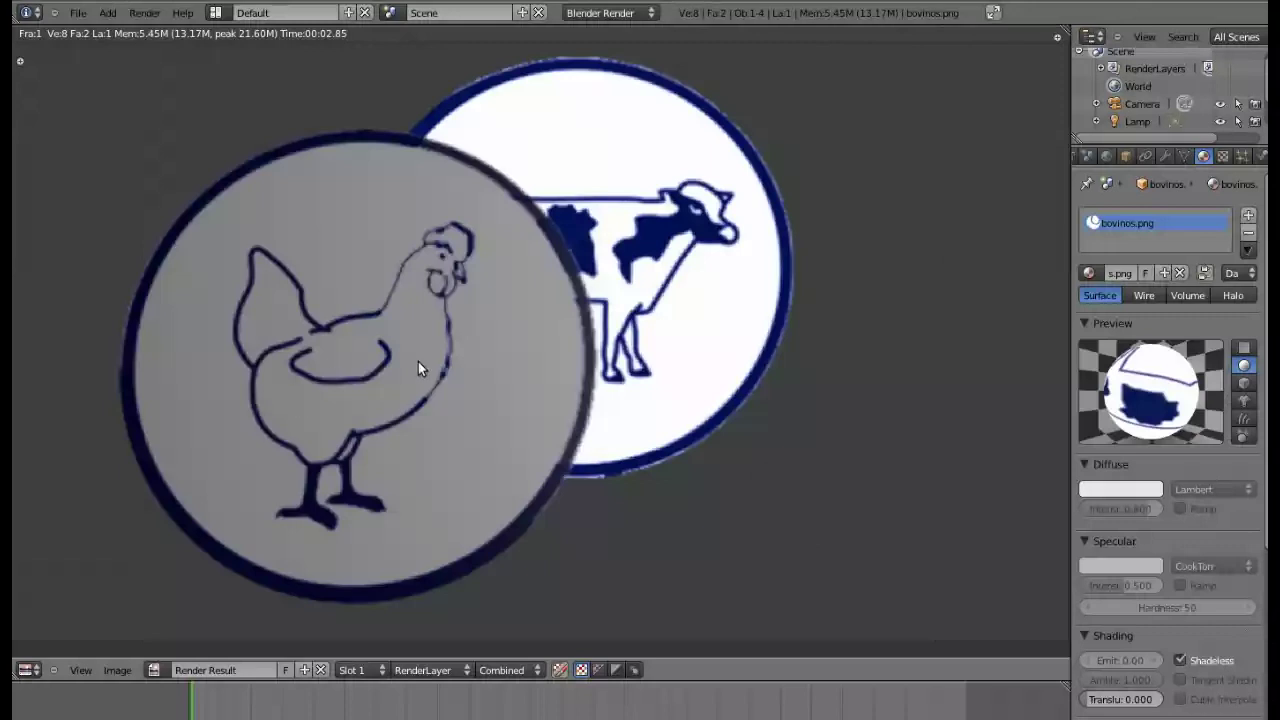
{"action": "key", "text": "Escape"}
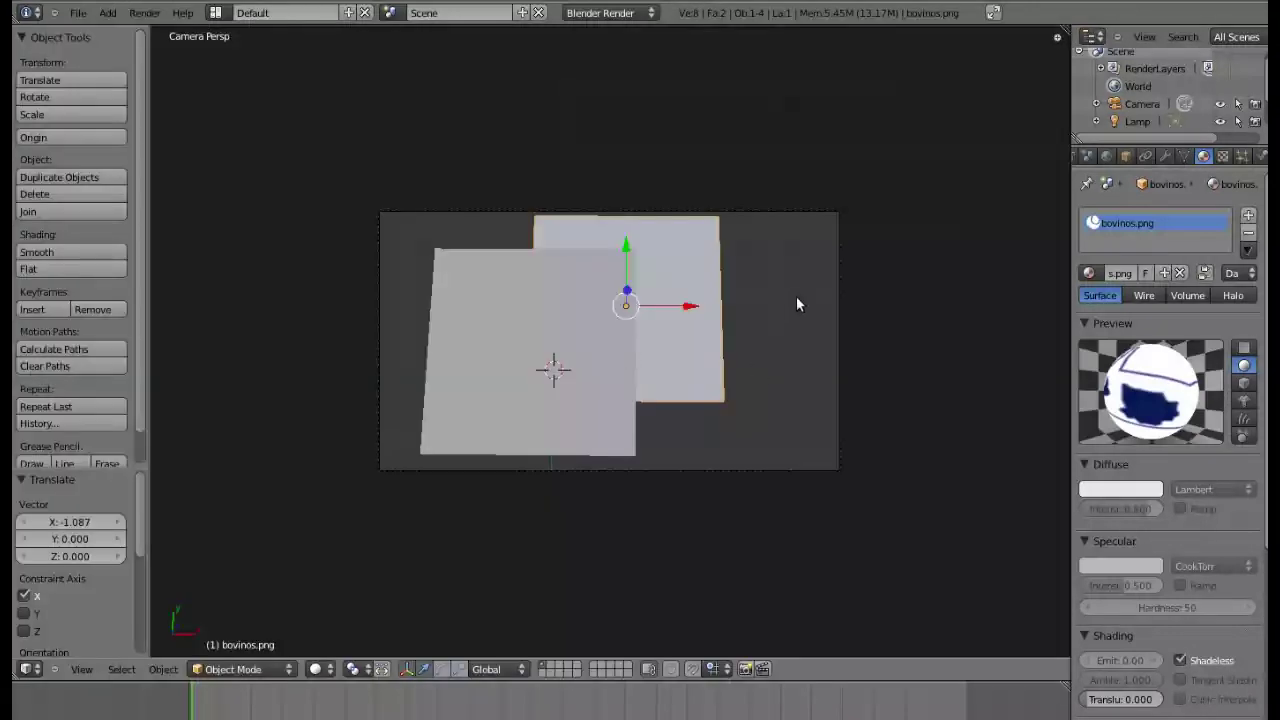
{"action": "middle_click_drag", "start_coordinate": [792, 312], "coordinate": [780, 334]}
{"action": "right_click", "coordinate": [763, 181]}
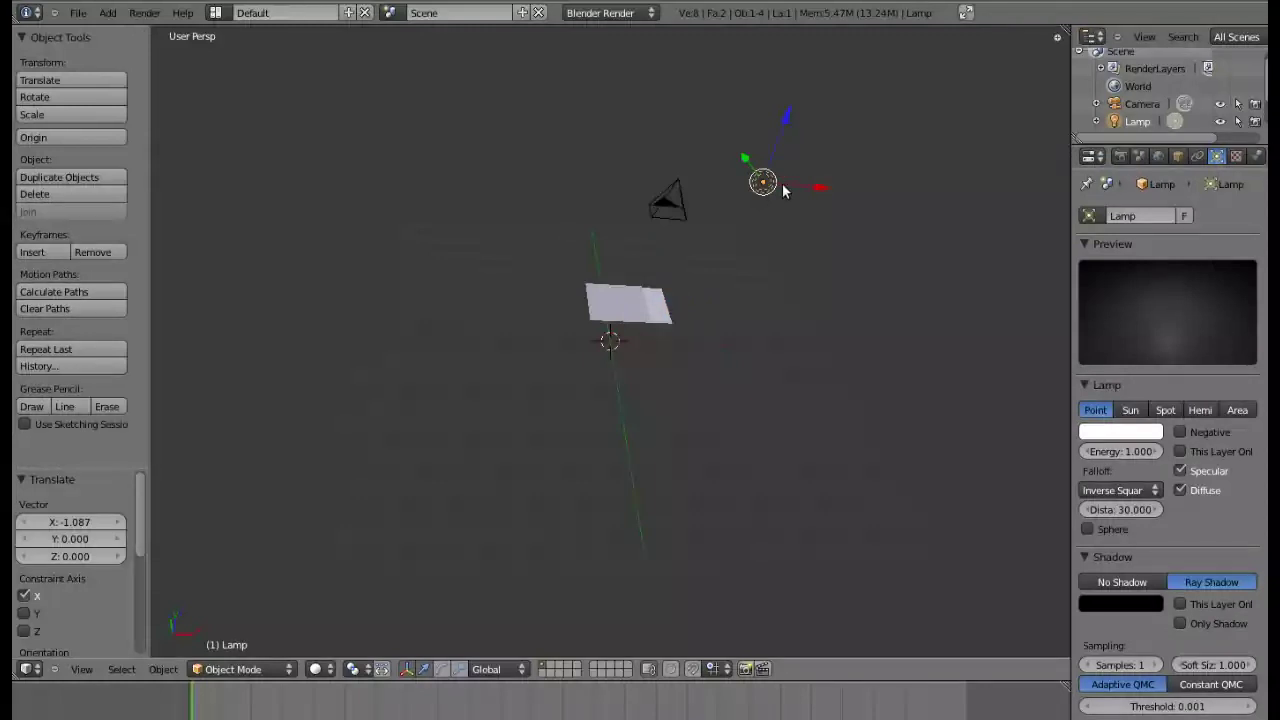
Move the lamp lower, closer to the planes, and render the result
{"action": "key", "text": "g"}
{"action": "left_click", "coordinate": [658, 197]}
{"action": "middle_click_drag", "start_coordinate": [658, 197], "coordinate": [635, 360]}
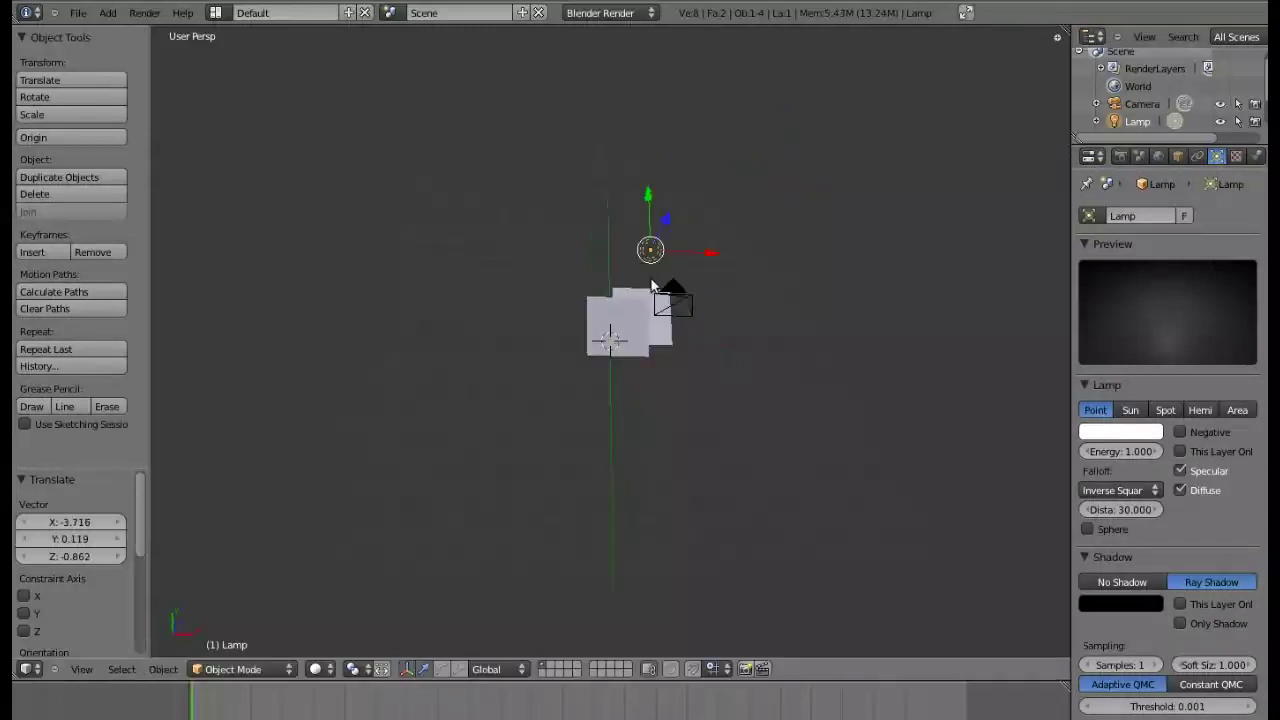
{"action": "key", "text": "g"}
{"action": "left_click", "coordinate": [636, 385]}
{"action": "key", "text": "F12"}
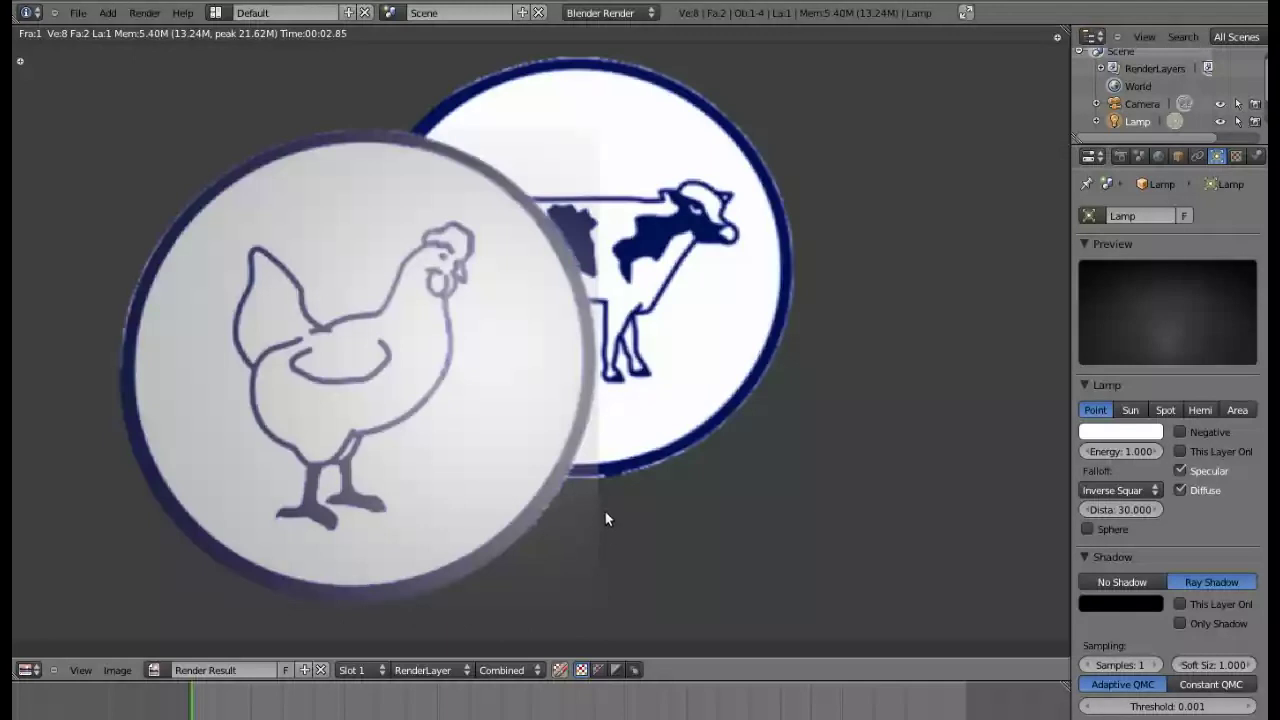
{"action": "key", "text": "Escape"}
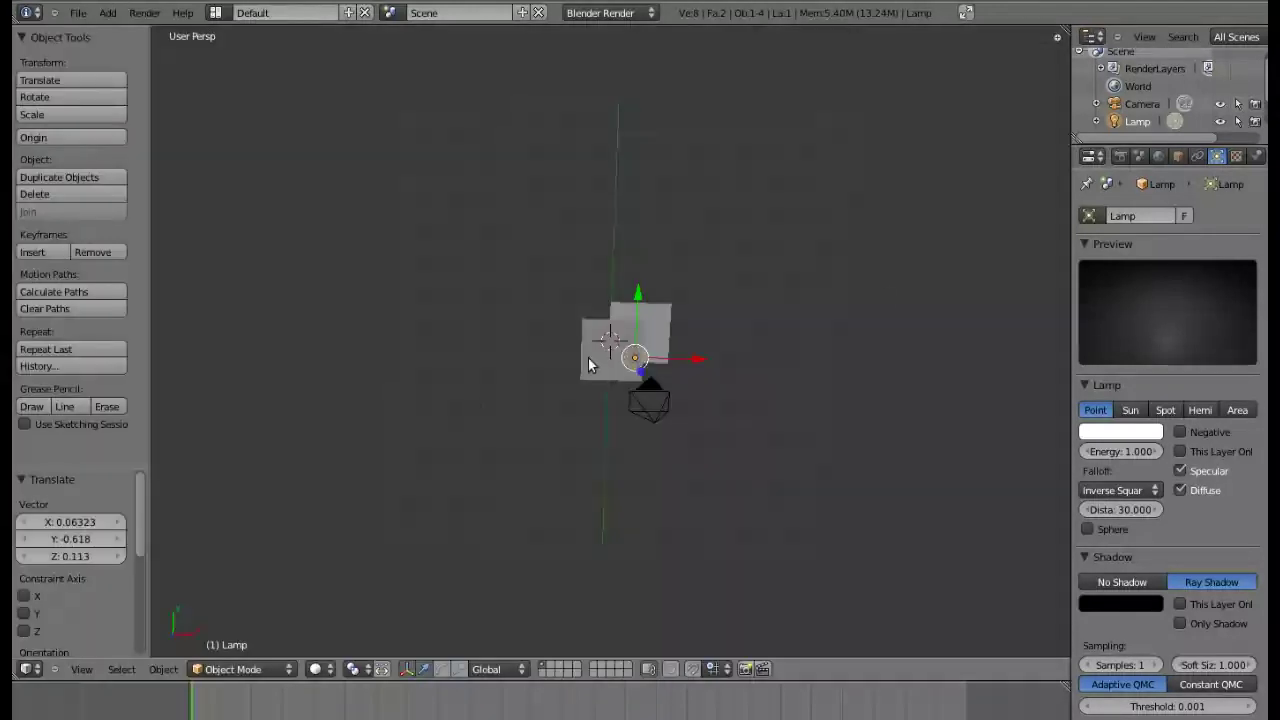
Make the aves.png chicken plane's material Shadeless and render both planes
{"action": "right_click", "coordinate": [588, 365]}
{"action": "scroll", "coordinate": [1220, 580], "scroll_direction": "down", "scroll_amount": 1}
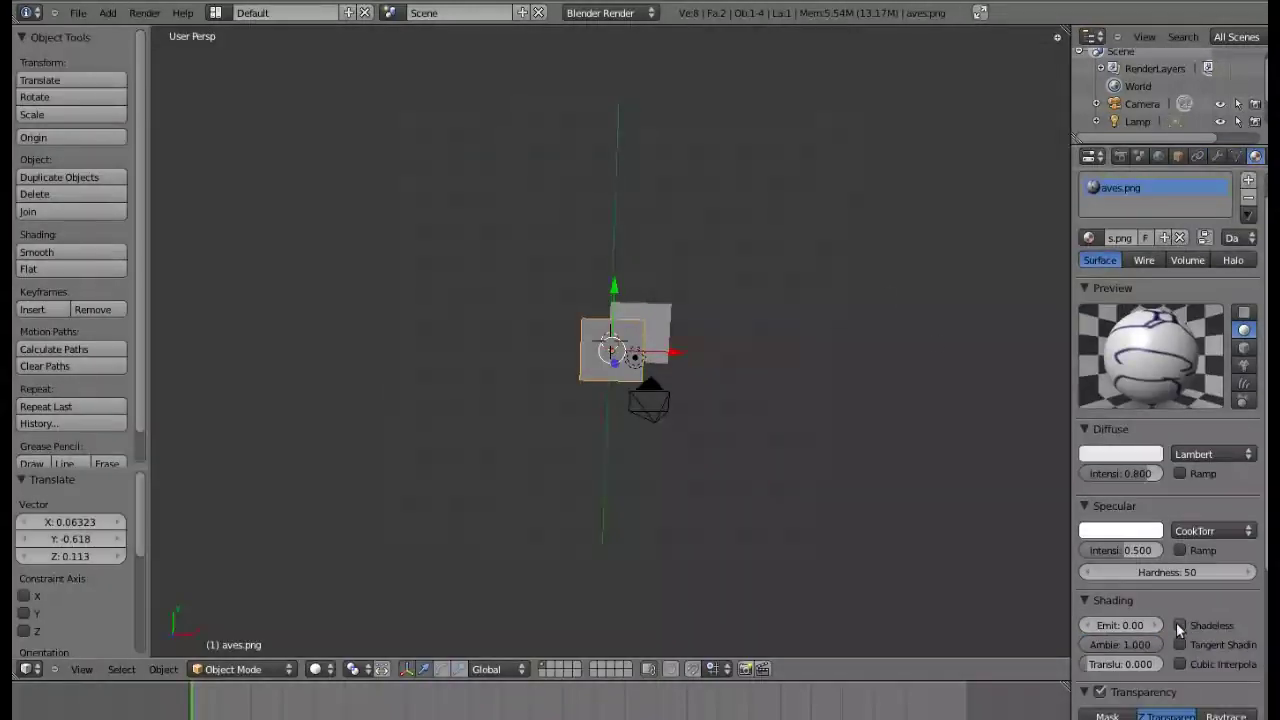
{"action": "left_click", "coordinate": [1179, 626]}
{"action": "key", "text": "F12"}
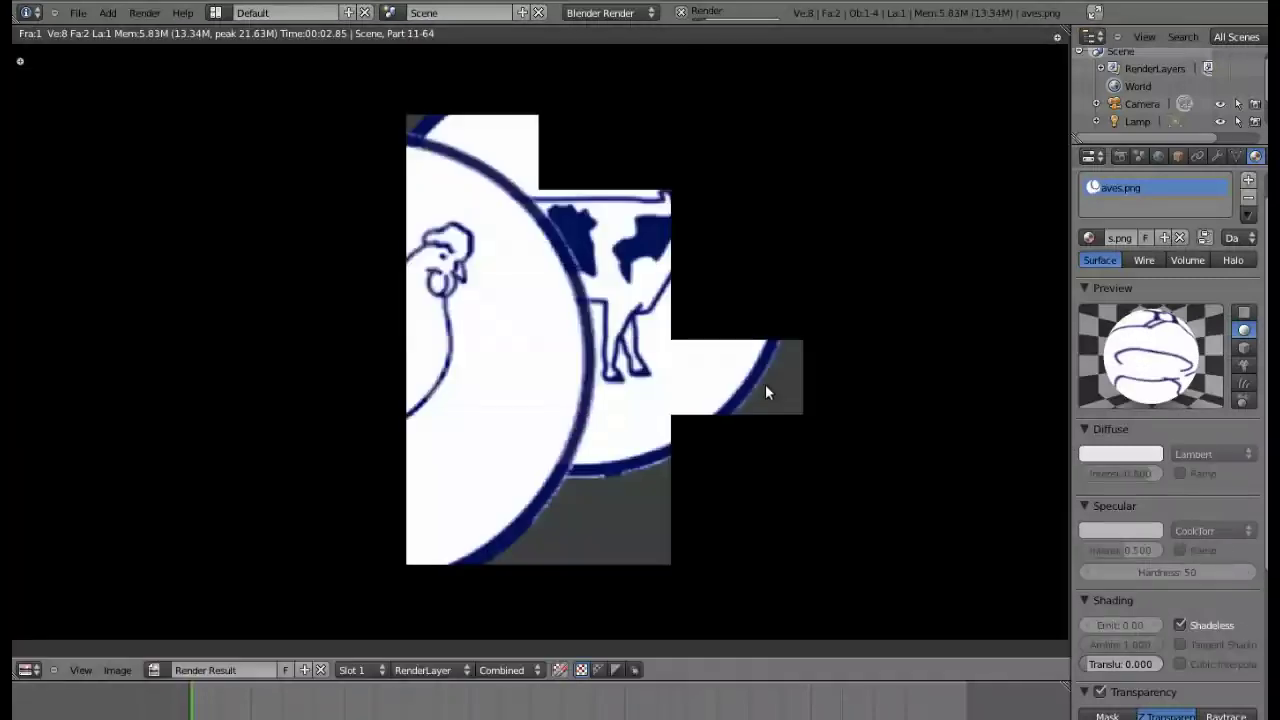